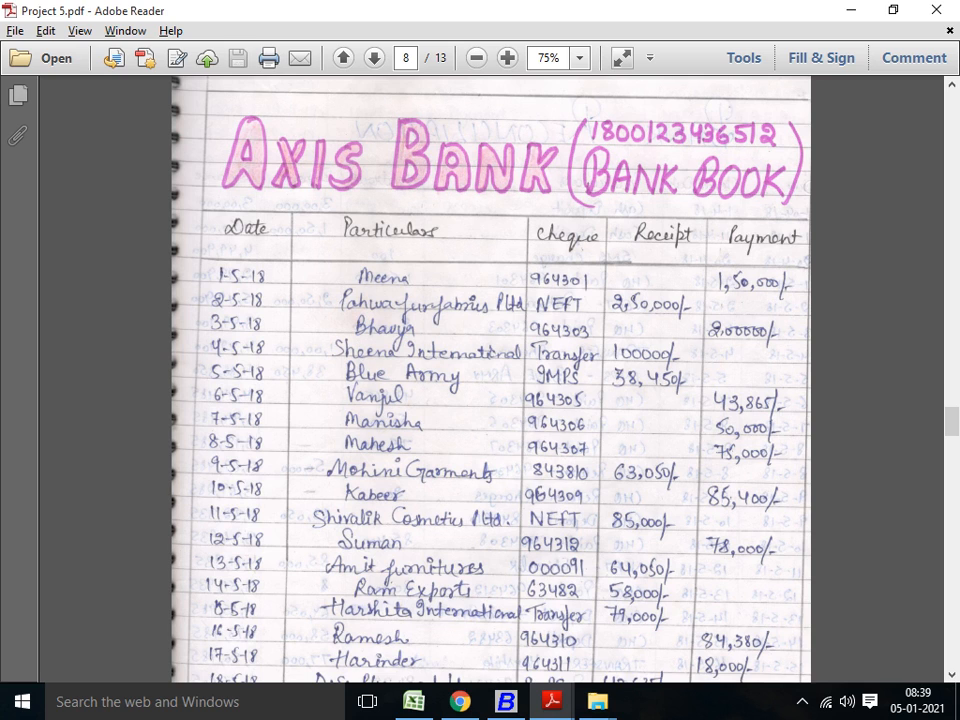
# Step: Examine the Axis Bank bank book and the Bank Reconciliation page in Project 5.pdf, comparing their entries
pyautogui.scroll(-1, 490, 380)
pyautogui.scroll(-12, 490, 380)
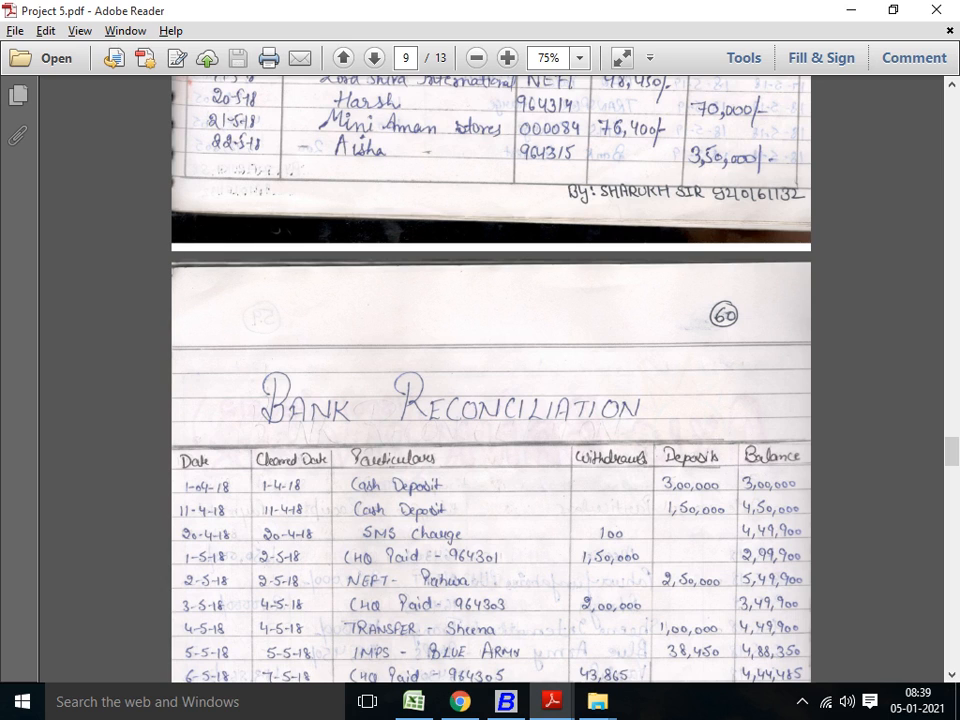
pyautogui.scroll(-1, 490, 380)
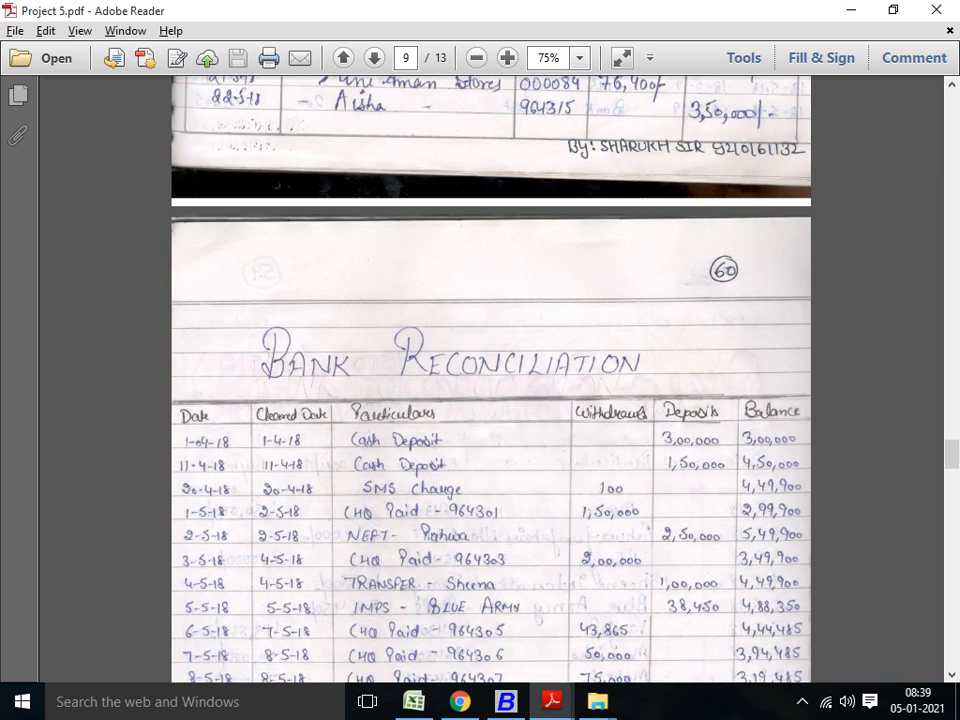
pyautogui.scroll(-2, 490, 380)
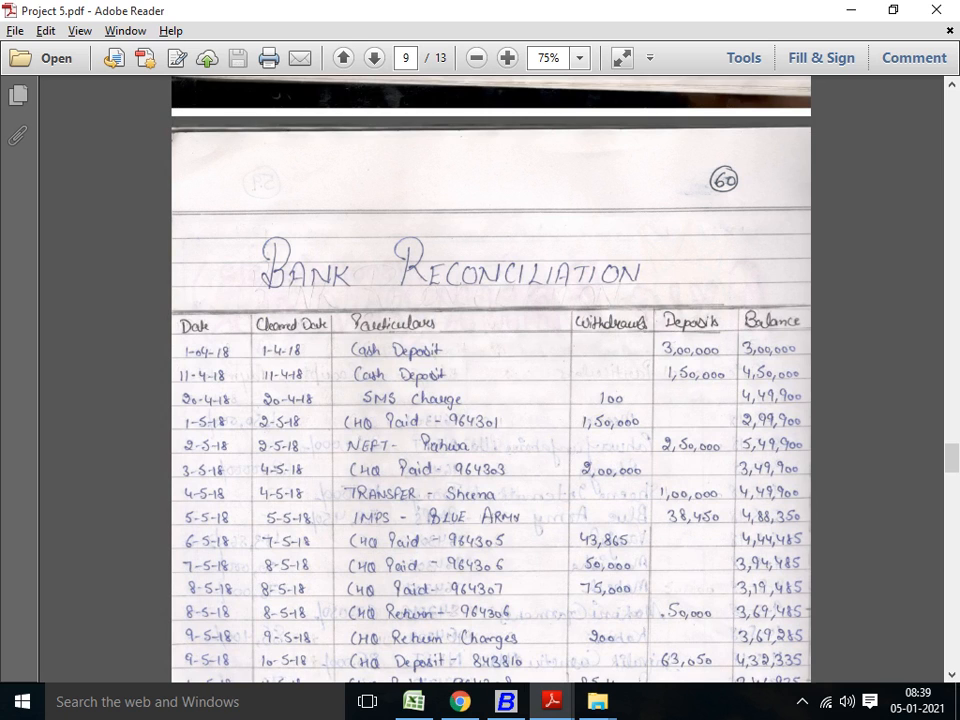
pyautogui.scroll(-3, 490, 380)
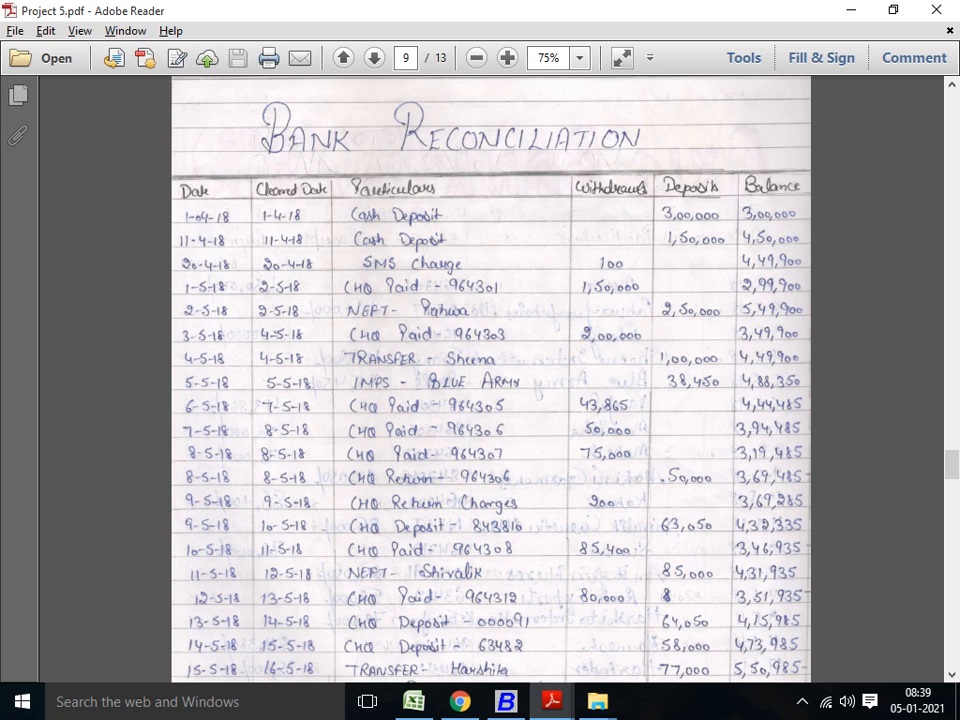
pyautogui.scroll(10, 490, 380)
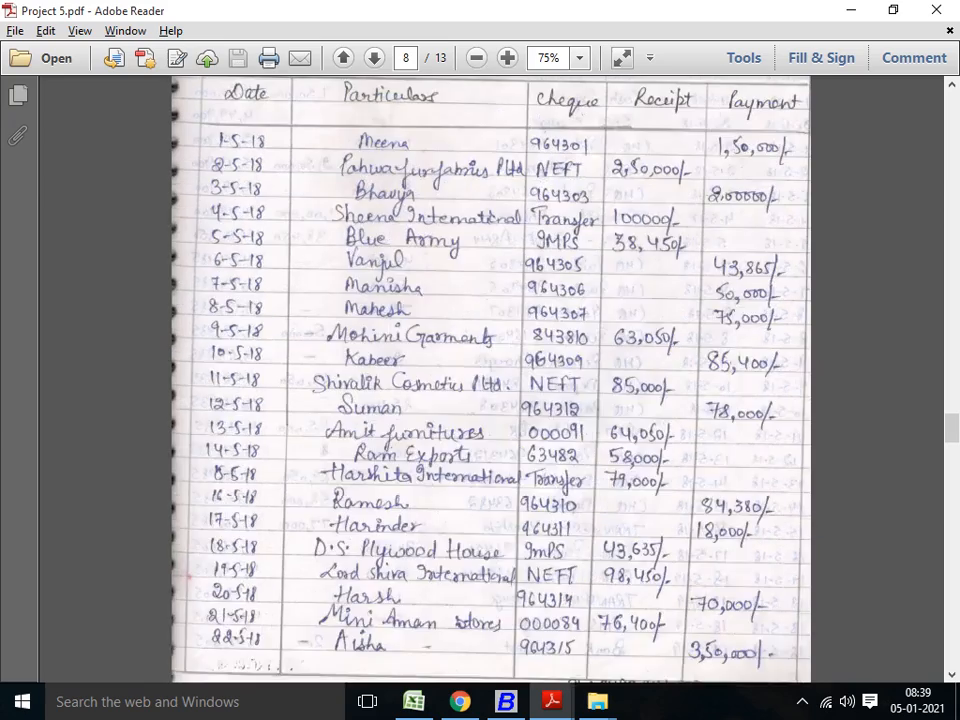
pyautogui.scroll(2, 490, 380)
pyautogui.scroll(-2, 490, 380)
pyautogui.scroll(-2, 490, 380)
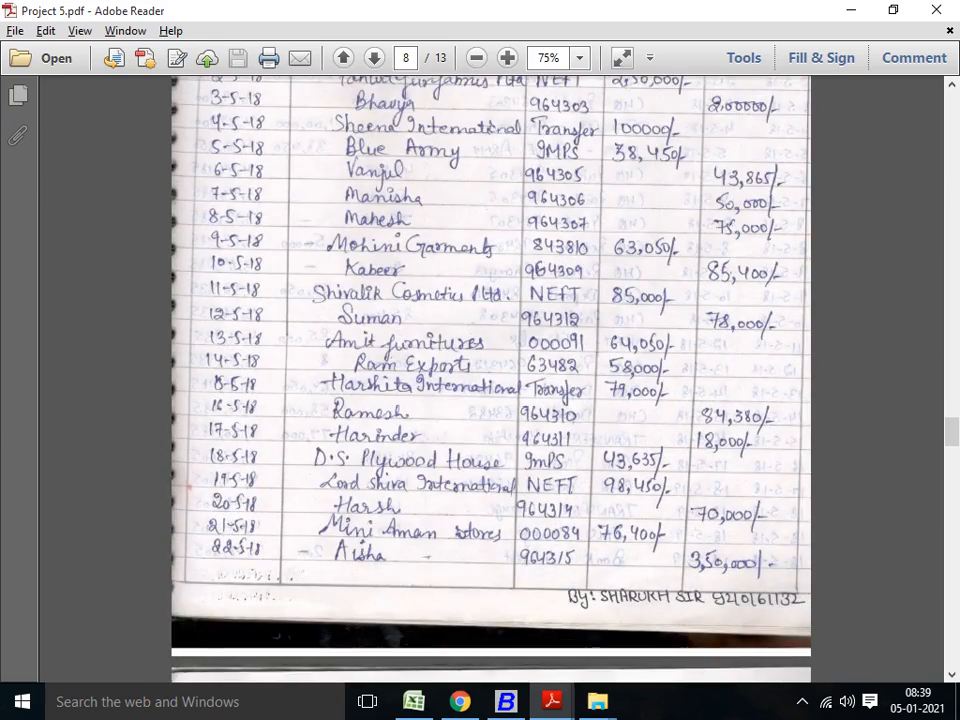
pyautogui.scroll(4, 490, 380)
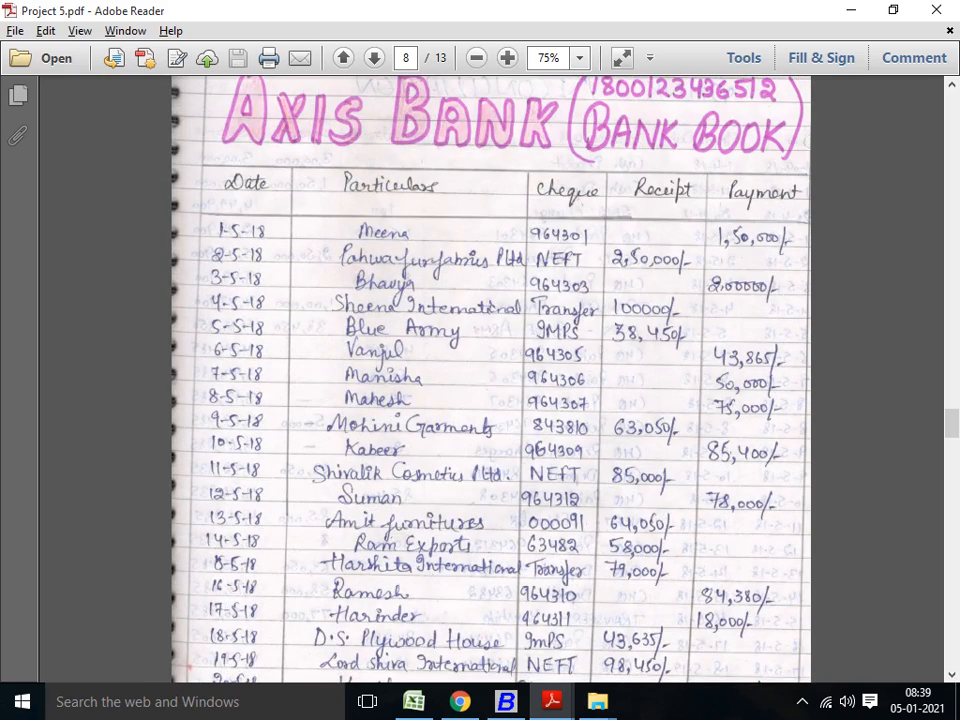
pyautogui.scroll(-6, 490, 380)
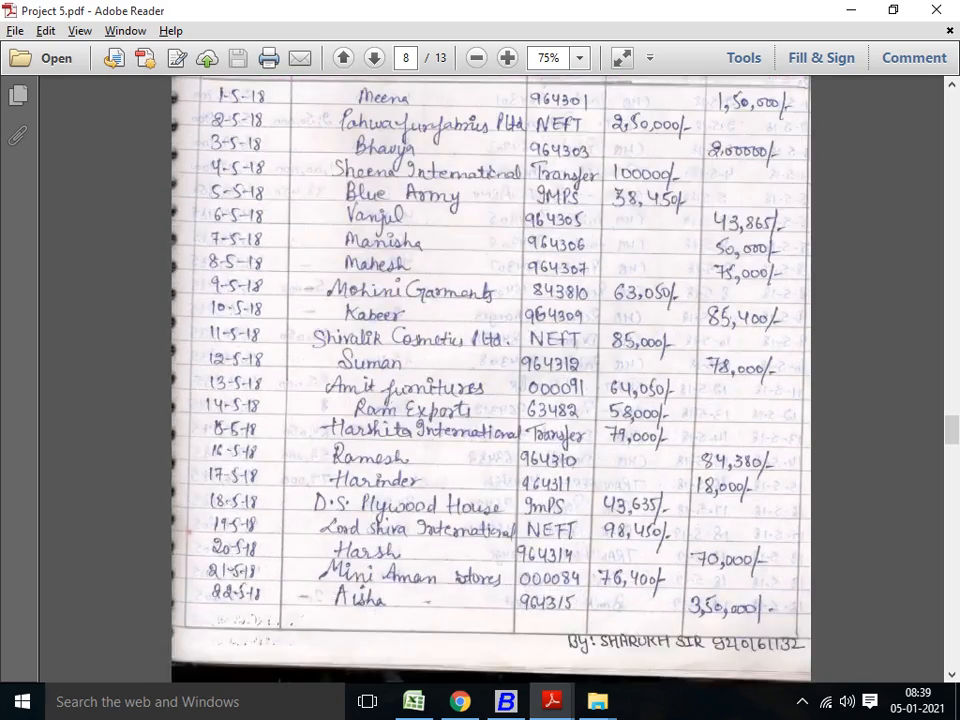
# Step: Switch to the Excel workbook Book1 and close it without saving the changes
pyautogui.hotkey('alt', 'Tab')
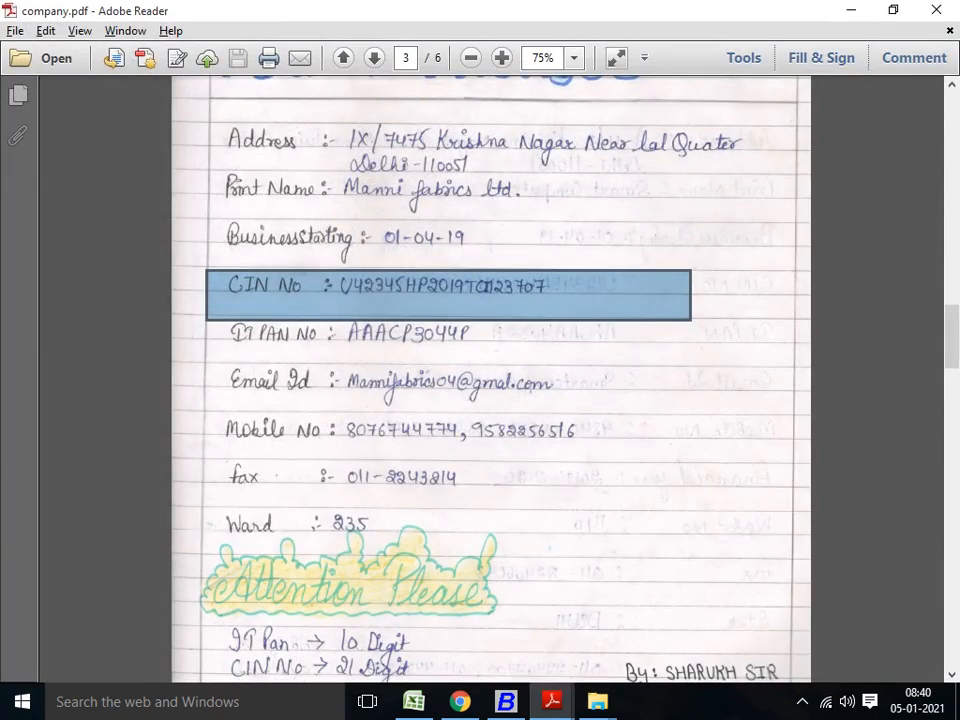
pyautogui.hotkey('alt', 'Tab')
pyautogui.hotkey('alt', 'Tab')
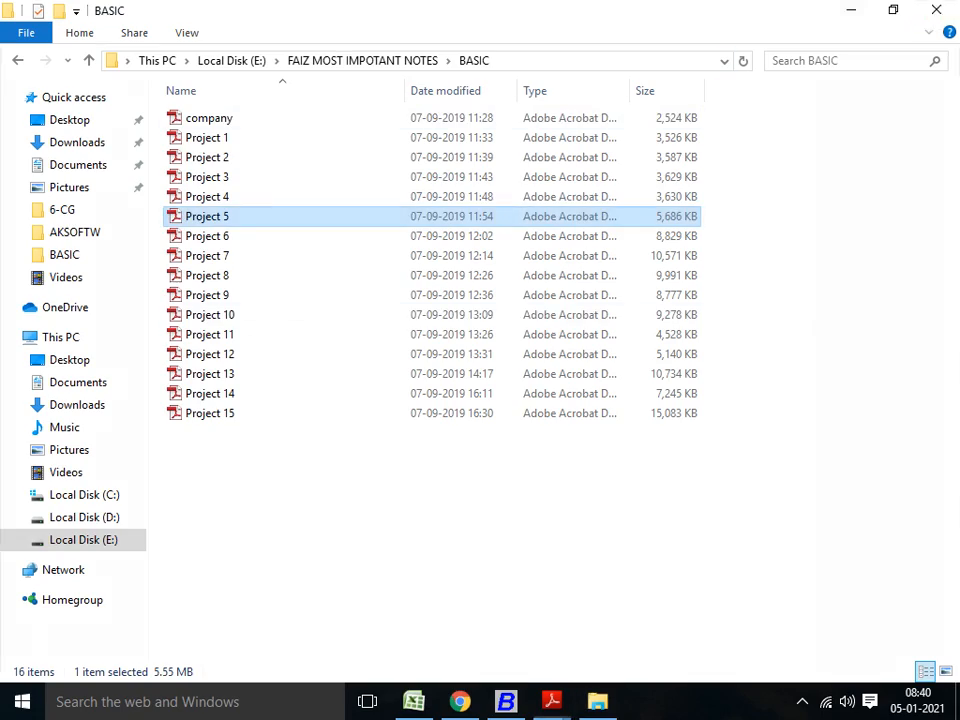
pyautogui.hotkey('alt', 'Tab')
pyautogui.hotkey('alt', 'Tab')
pyautogui.hotkey('alt', 'Tab')
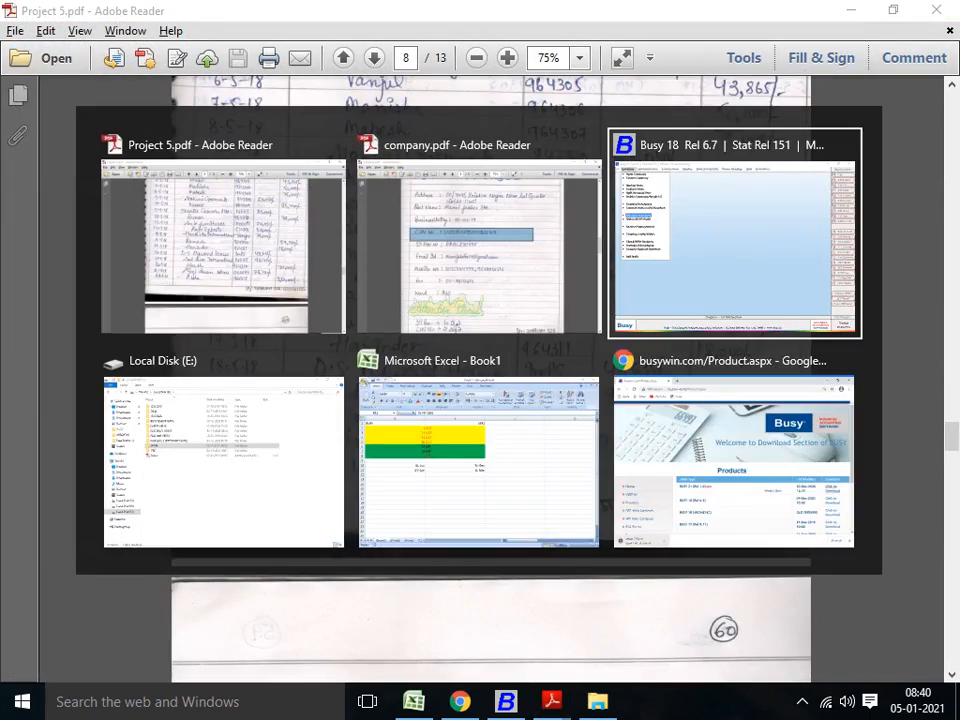
pyautogui.hotkey('alt', 'Tab')
pyautogui.hotkey('alt', 'Tab')
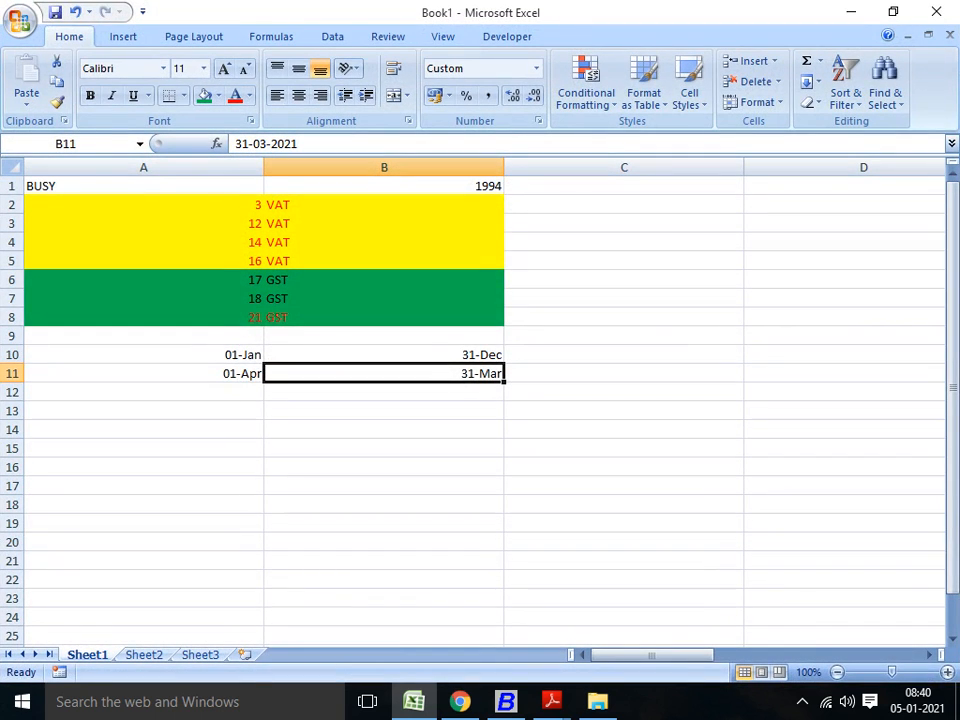
pyautogui.hotkey('alt', 'F4')
pyautogui.press('n')
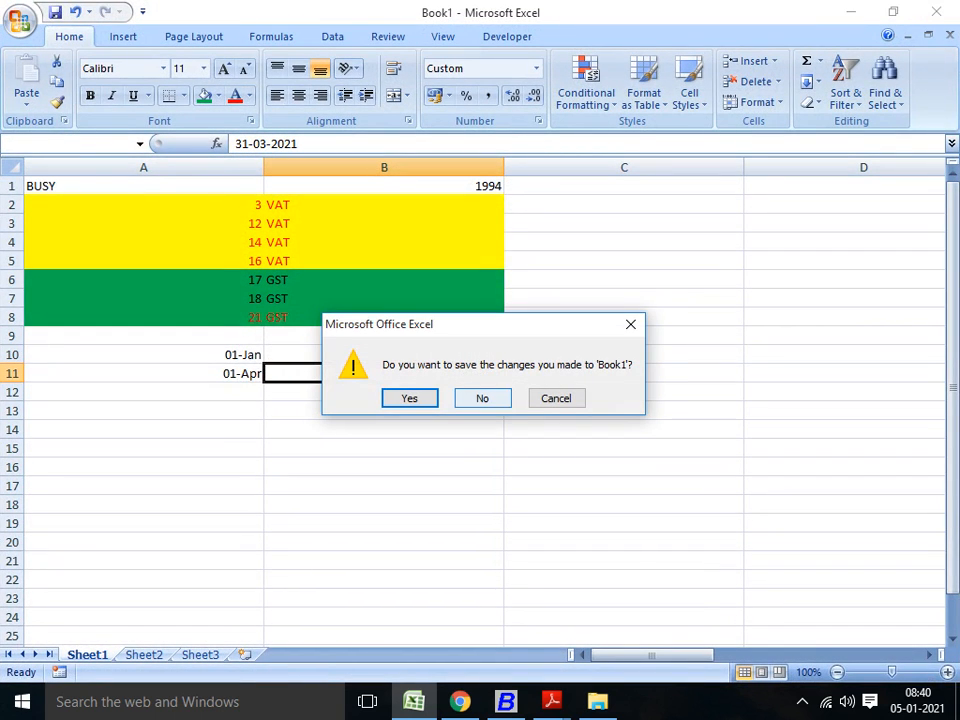
# Step: Switch to Busy 18 and open the company J.S FURNITURES
pyautogui.hotkey('alt', 'Tab')
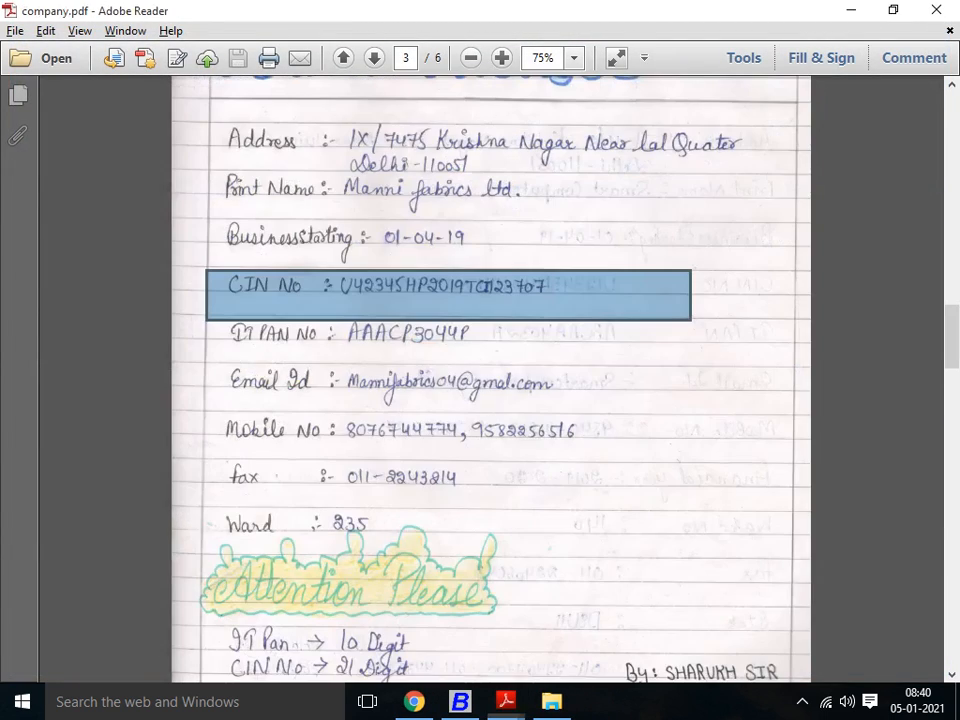
pyautogui.hotkey('alt', 'Tab')
pyautogui.hotkey('alt', 'Tab')
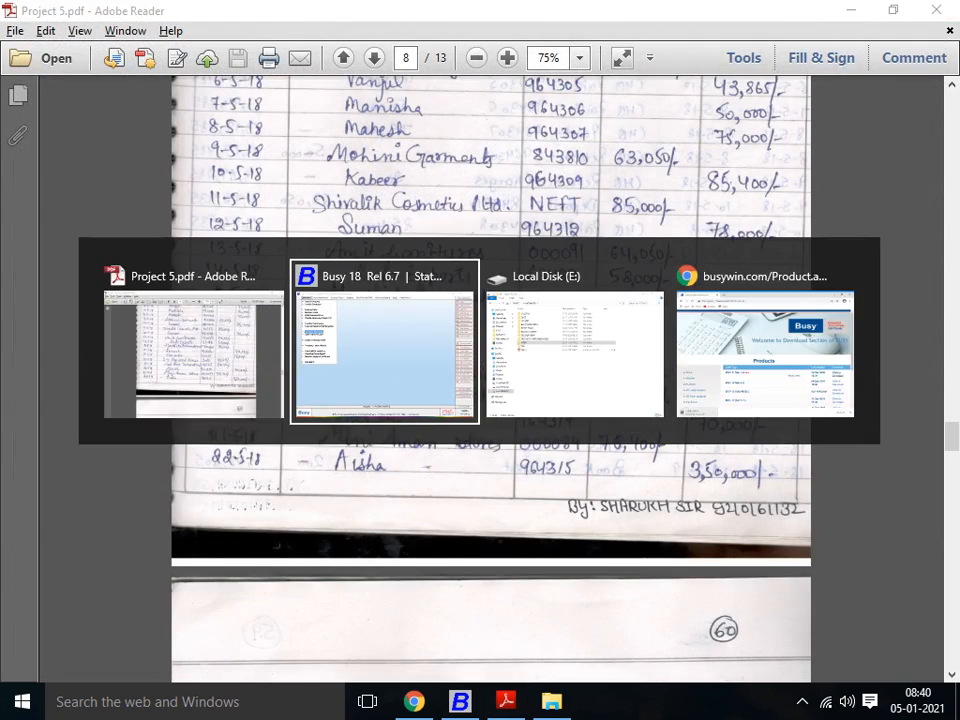
pyautogui.press('Up')
pyautogui.press('Up')
pyautogui.press('Up')
pyautogui.press('Up')
pyautogui.press('Up')
pyautogui.press('Up')
pyautogui.press('Up')
pyautogui.press('Up')
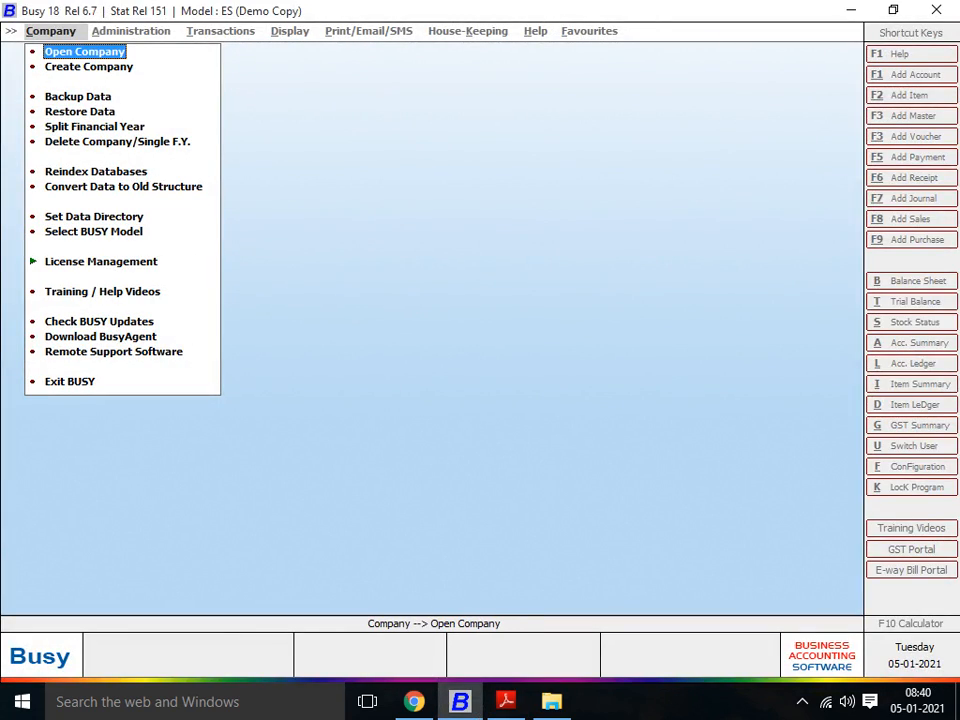
pyautogui.press('Return')
pyautogui.press('Down')
pyautogui.press('Down')
pyautogui.press('Down')
pyautogui.press('Down')
pyautogui.press('Down')
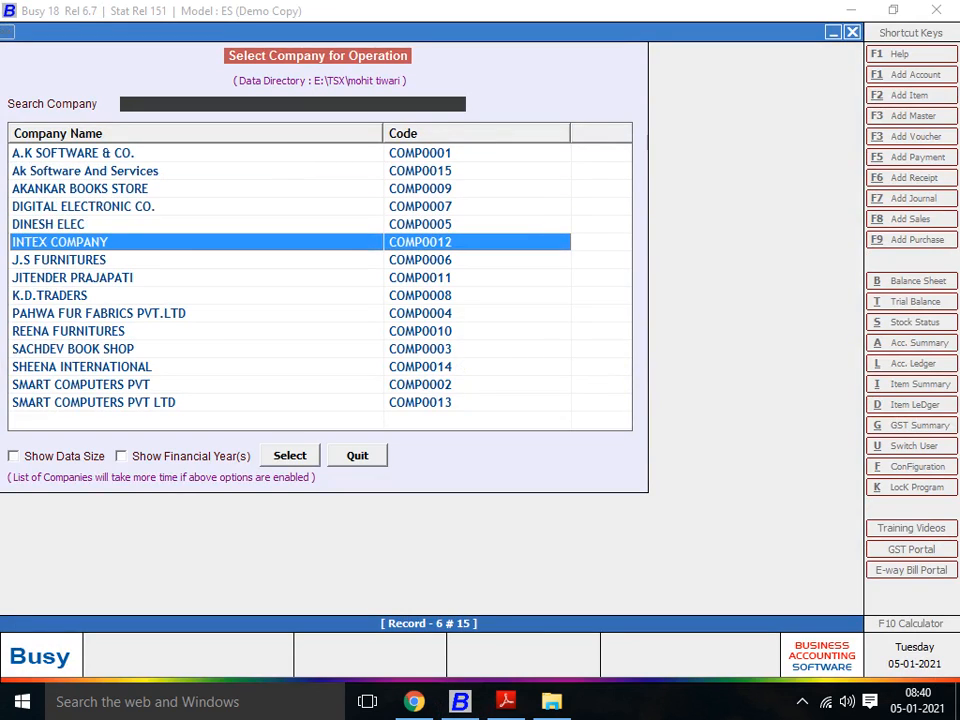
pyautogui.press('Down')
pyautogui.press('Return')
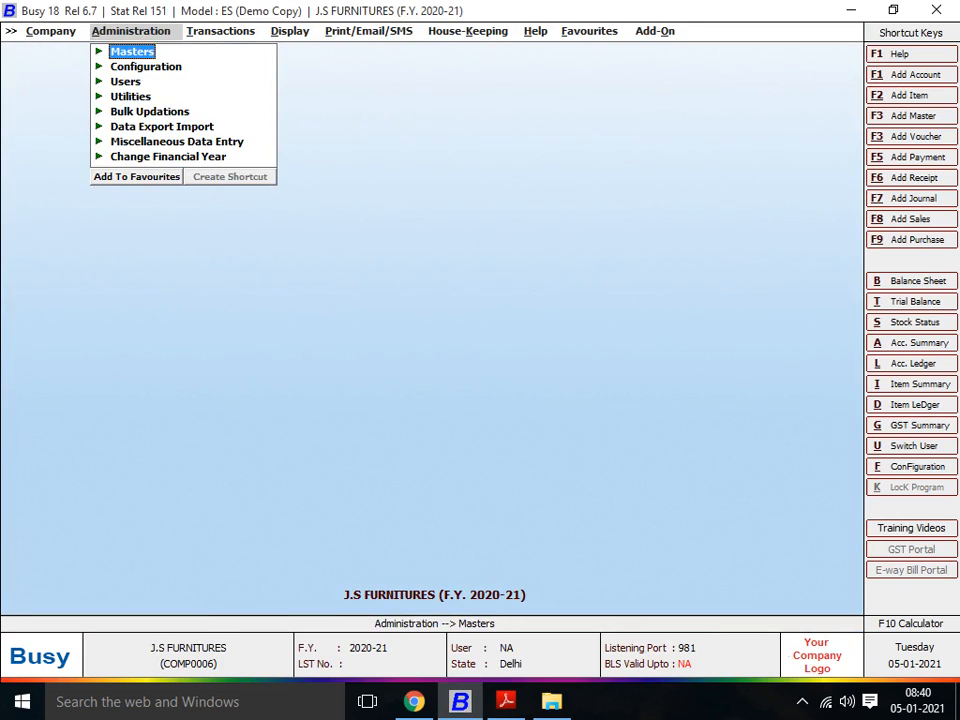
# Step: Expand the Bank Reconciliation group among the display reports
pyautogui.press('Right')
pyautogui.press('Right')
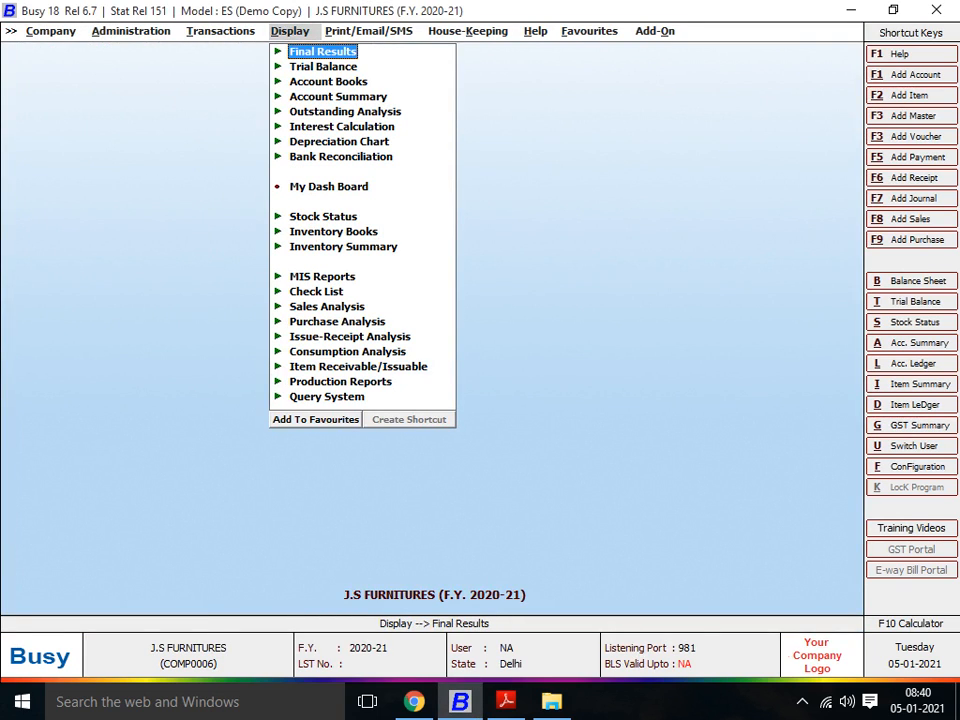
pyautogui.press('Down')
pyautogui.press('Down')
pyautogui.press('Down')
pyautogui.press('Down')
pyautogui.press('Down')
pyautogui.press('Down')
pyautogui.press('Down')
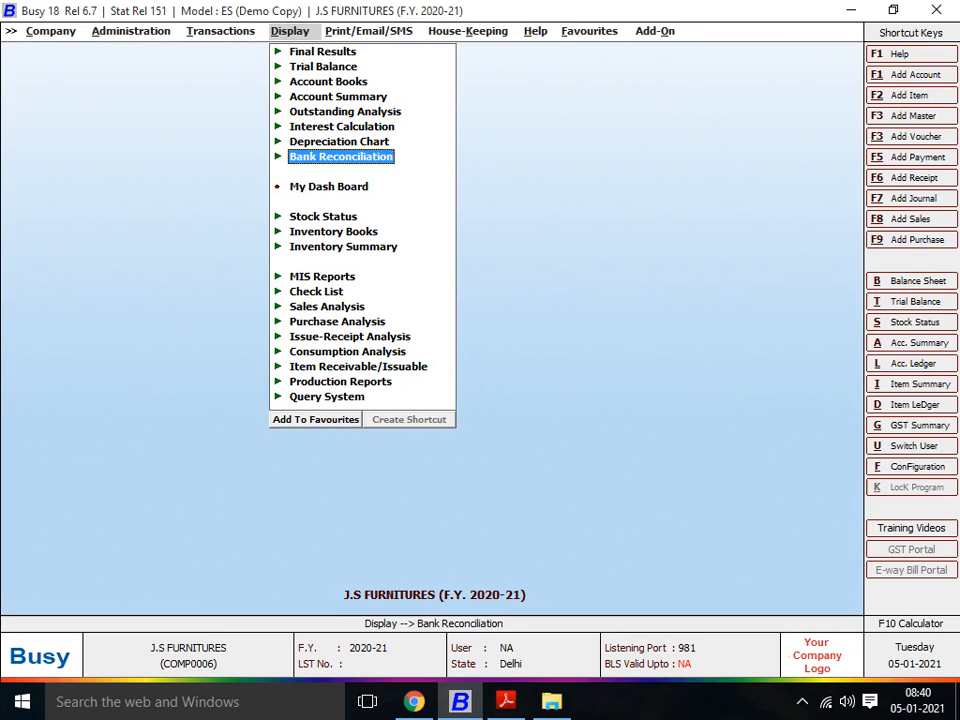
pyautogui.press('Return')
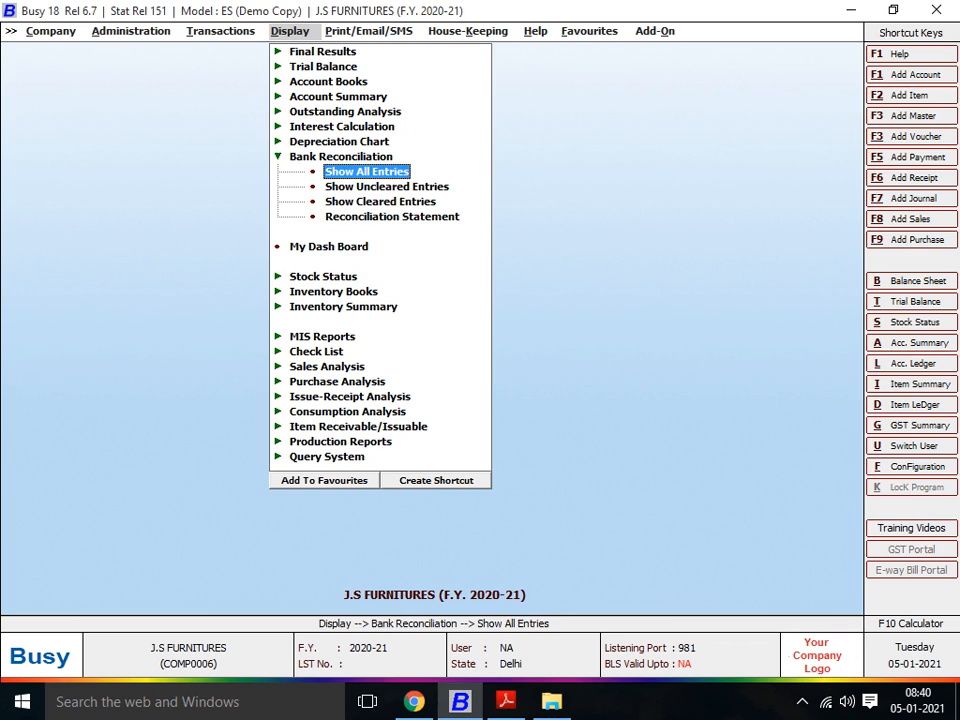
# Step: Review the available Bank Reconciliation reports: all, uncleared and cleared entries, and the reconciliation statement
pyautogui.press('Down')
pyautogui.press('Up')
pyautogui.press('Down')
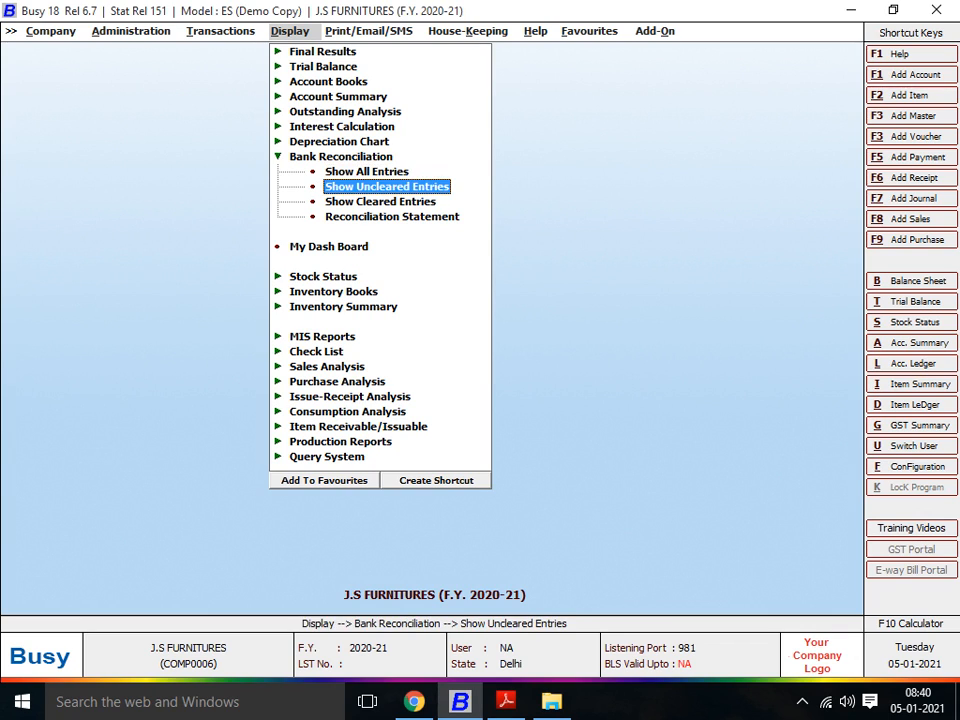
pyautogui.press('Up')
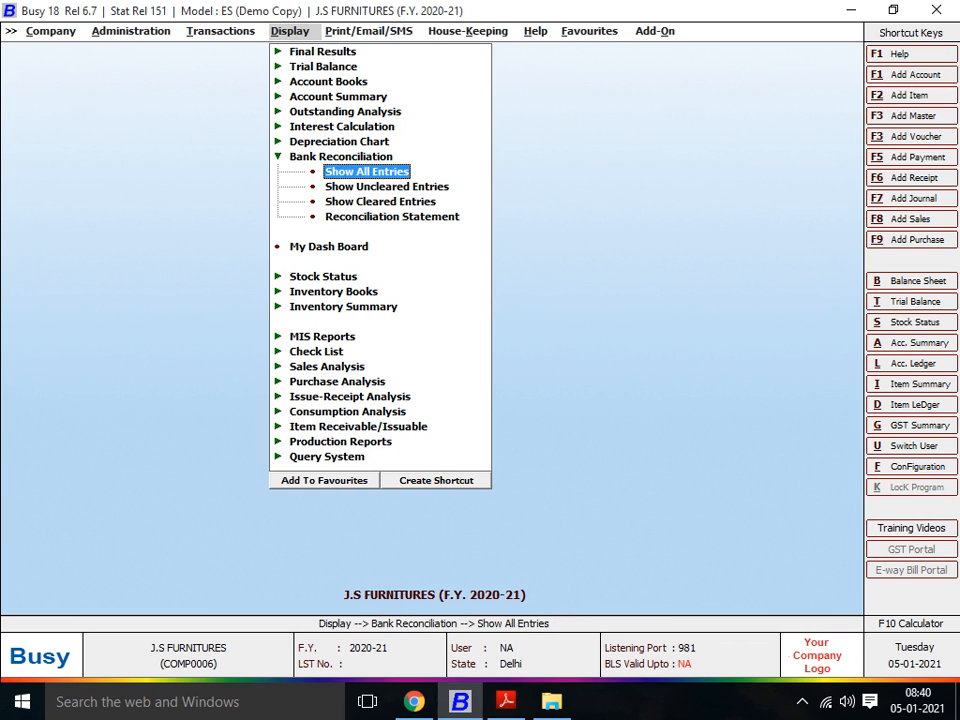
pyautogui.press('Down')
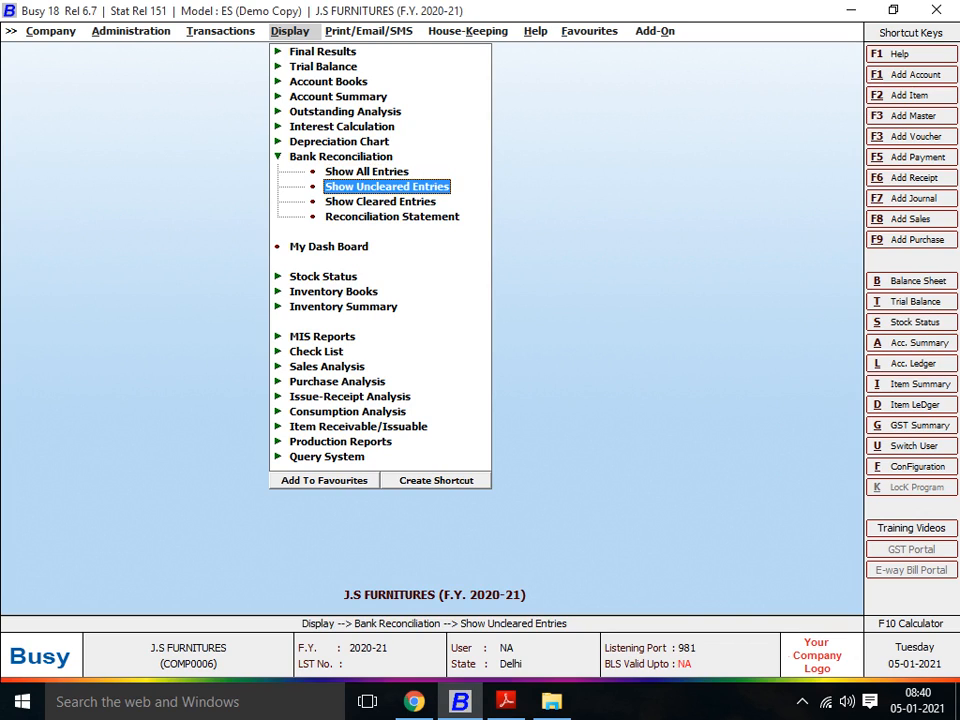
pyautogui.press('Down')
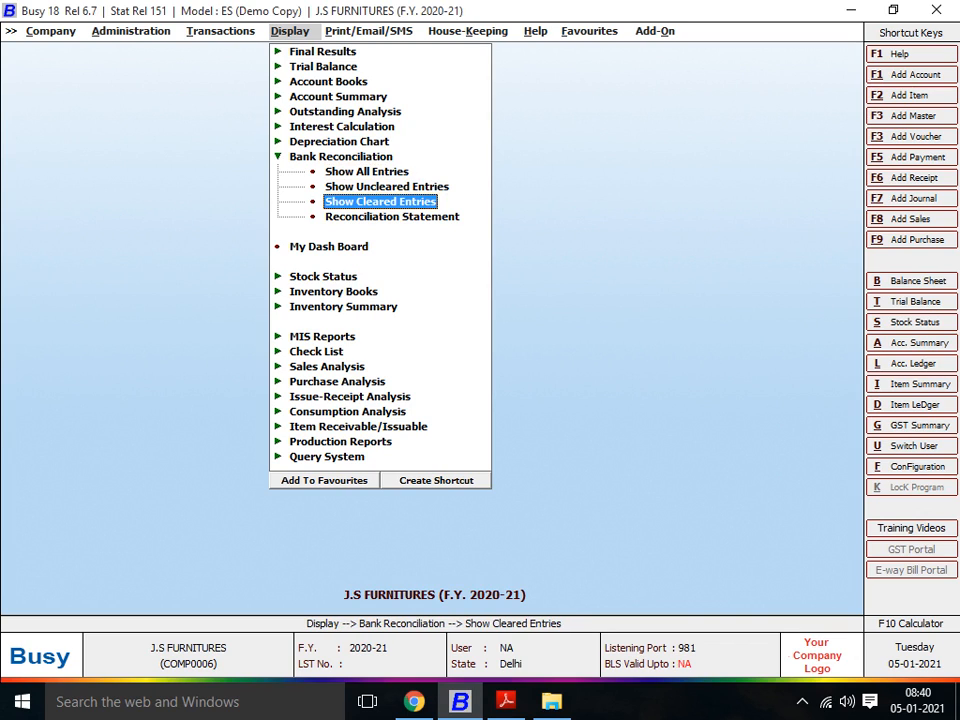
pyautogui.press('Down')
pyautogui.press('Up')
pyautogui.press('Down')
pyautogui.press('Up')
pyautogui.press('Down')
pyautogui.press('Up')
pyautogui.press('Down')
# Step: Open the Bank Reconciliation report that shows all entries
pyautogui.press('Up')
pyautogui.press('Up')
pyautogui.press('Up')
pyautogui.press('Return')
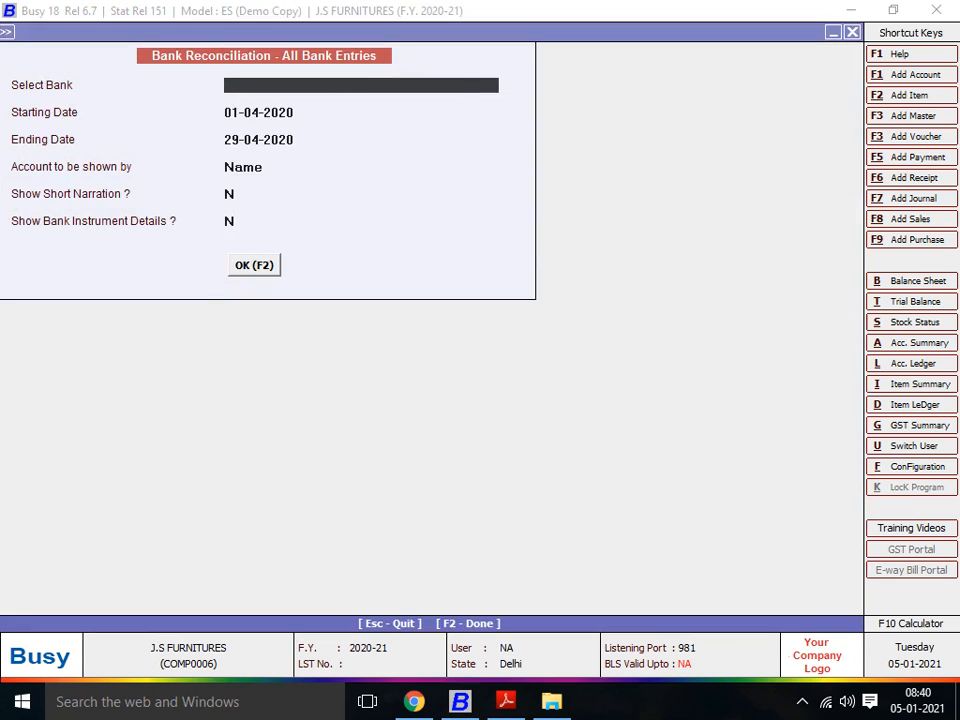
# Step: Generate the report for the Axis Bank account from 01-04-2020 to 29-04-2020, keeping the other default options
pyautogui.press('Down')
pyautogui.press('Up')
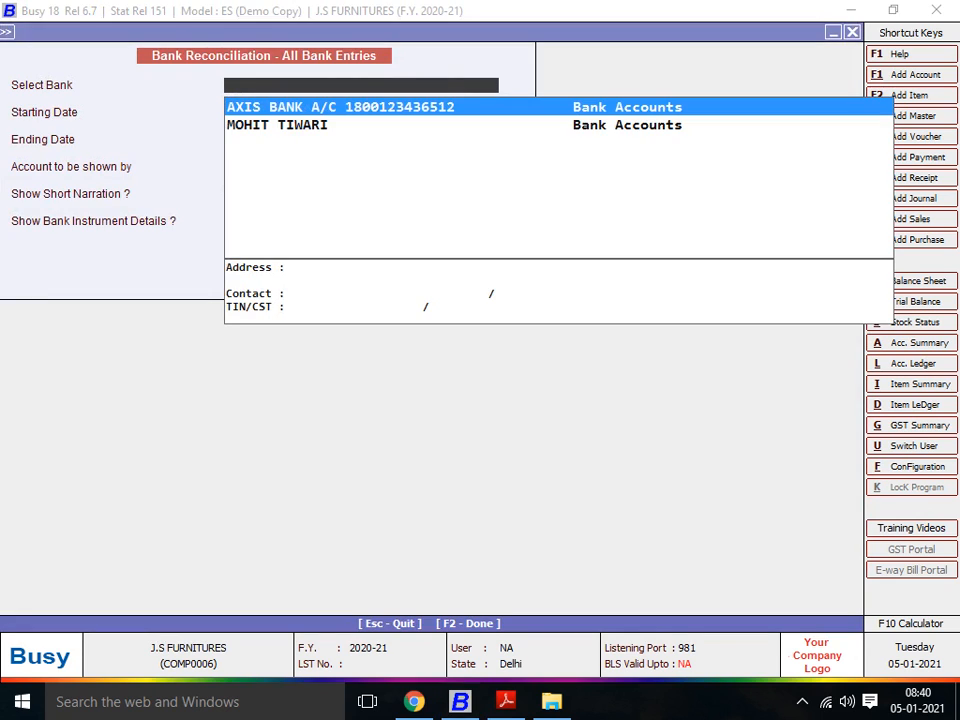
pyautogui.press('Down')
pyautogui.press('Up')
pyautogui.press('Return')
pyautogui.press('Return')
pyautogui.press('Return')
pyautogui.press('Return')
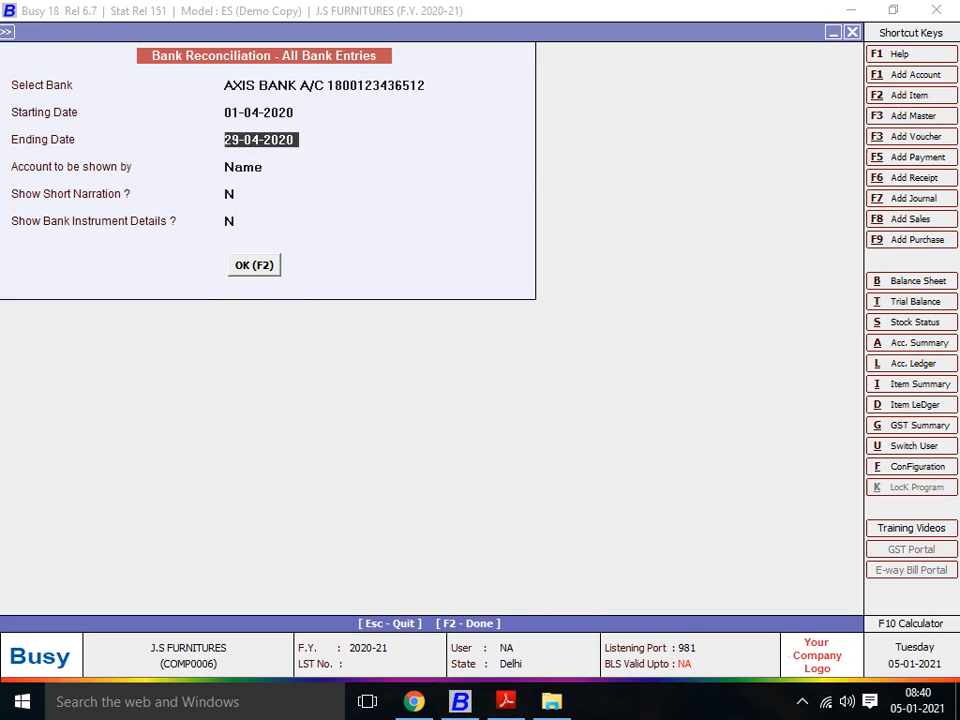
pyautogui.press('Return')
pyautogui.press('Return')
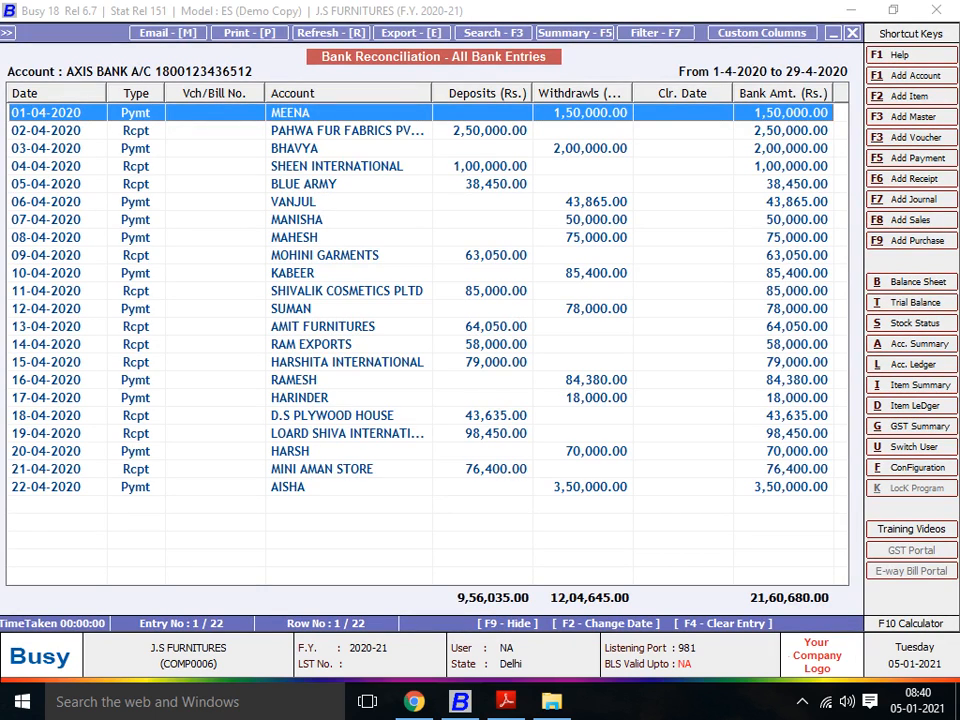
# Step: Collapse the Vch/Bill No. column and widen the Withdrawals and Deposits columns of the report
pyautogui.moveTo(264, 93); pyautogui.dragTo(165, 93)
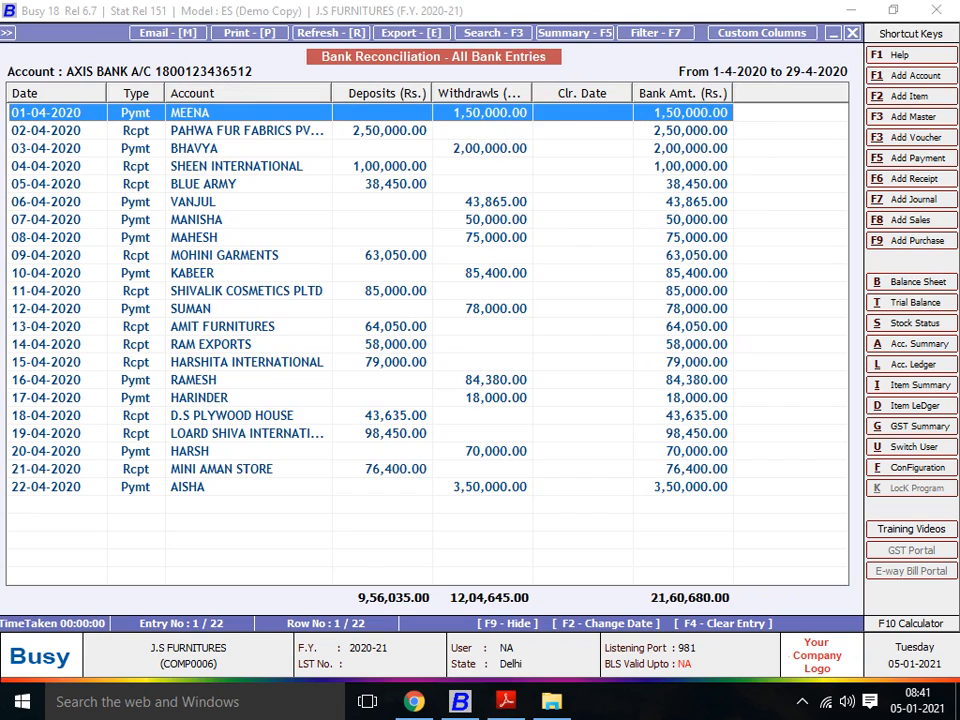
pyautogui.moveTo(532, 93); pyautogui.dragTo(573, 93)
pyautogui.moveTo(432, 93); pyautogui.dragTo(459, 93)
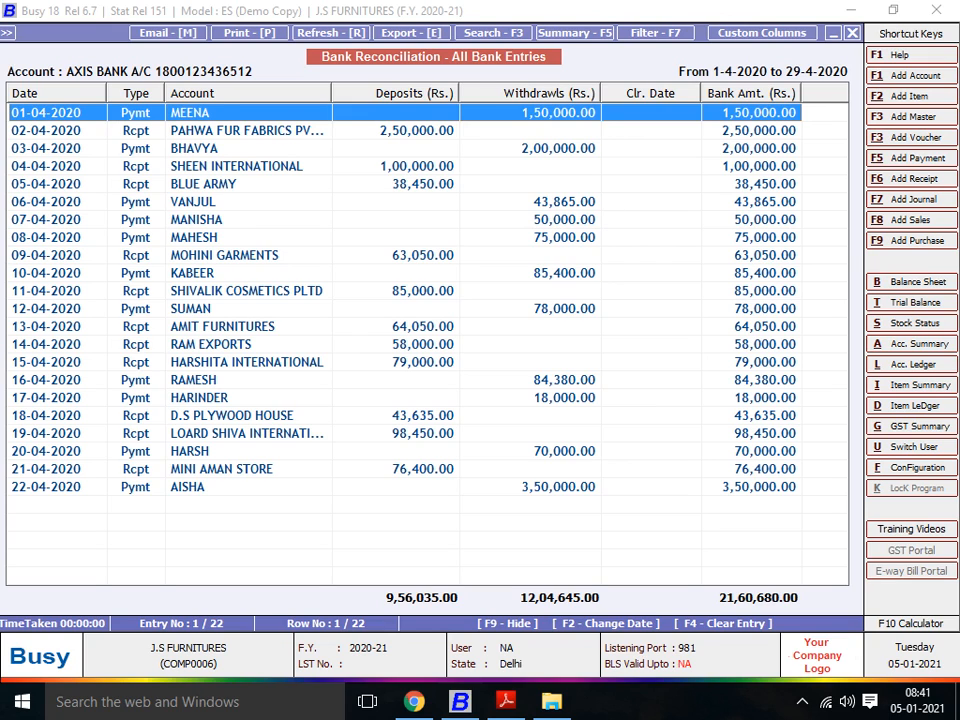
pyautogui.press('Down')
pyautogui.press('Up')
pyautogui.press('Down')
pyautogui.press('Up')
pyautogui.press('Down')
pyautogui.press('Up')
pyautogui.press('Down')
pyautogui.press('Up')
pyautogui.press('Down')
pyautogui.press('Up')
# Step: Switch to Project 5.pdf and check the first entries of the Axis Bank bank book
pyautogui.click(505, 701)
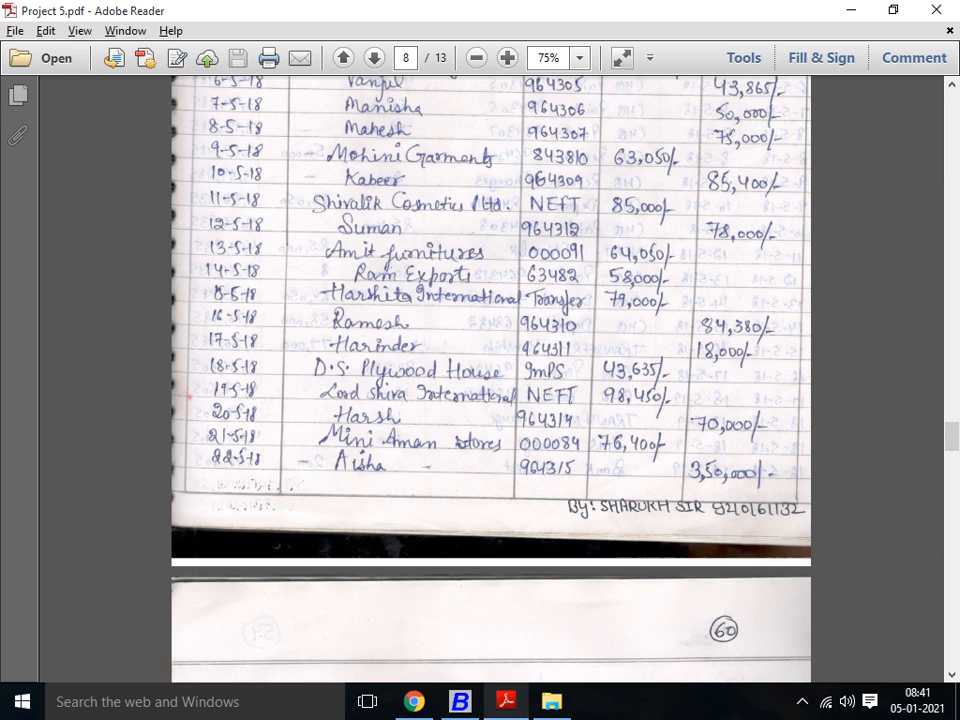
pyautogui.scroll(5, 490, 380)
pyautogui.scroll(2, 490, 380)
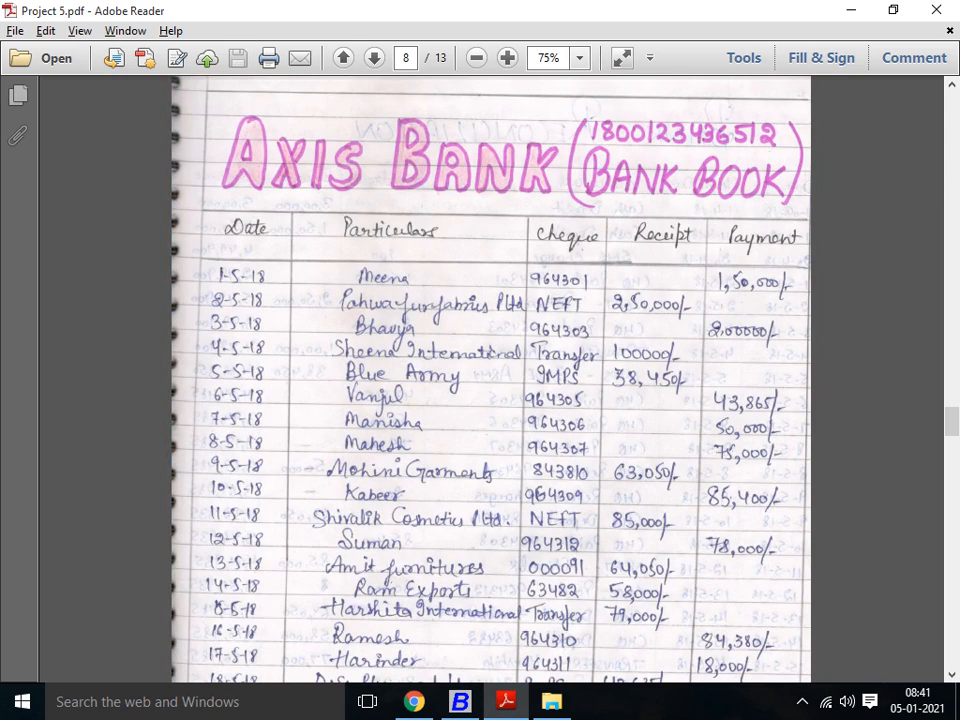
# Step: Switch to Busy 18 and clear the first payment entry with clearing date 01-04-2020, setting Clear Full Voucher to Y
pyautogui.hotkey('alt', 'Tab')
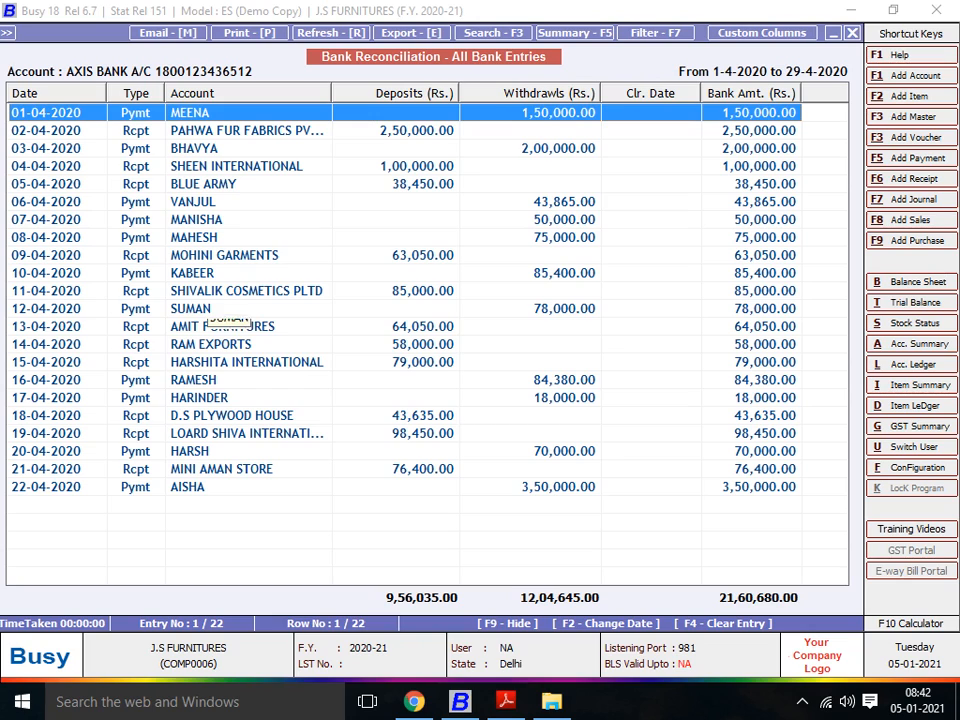
pyautogui.press('F2')
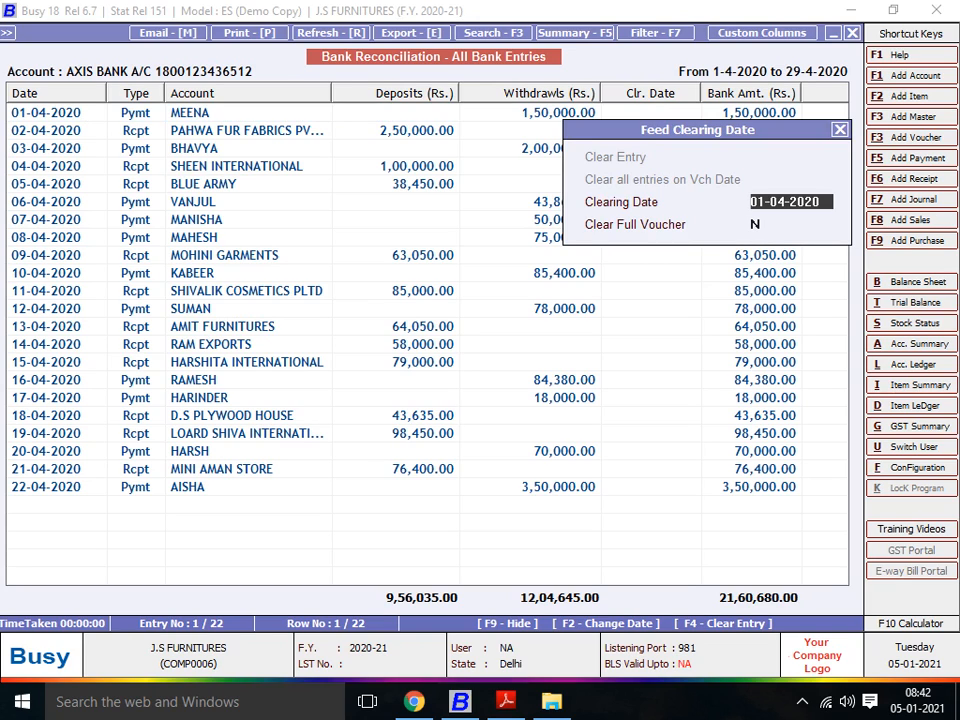
pyautogui.press('Down')
pyautogui.press('Up')
pyautogui.press('Return')
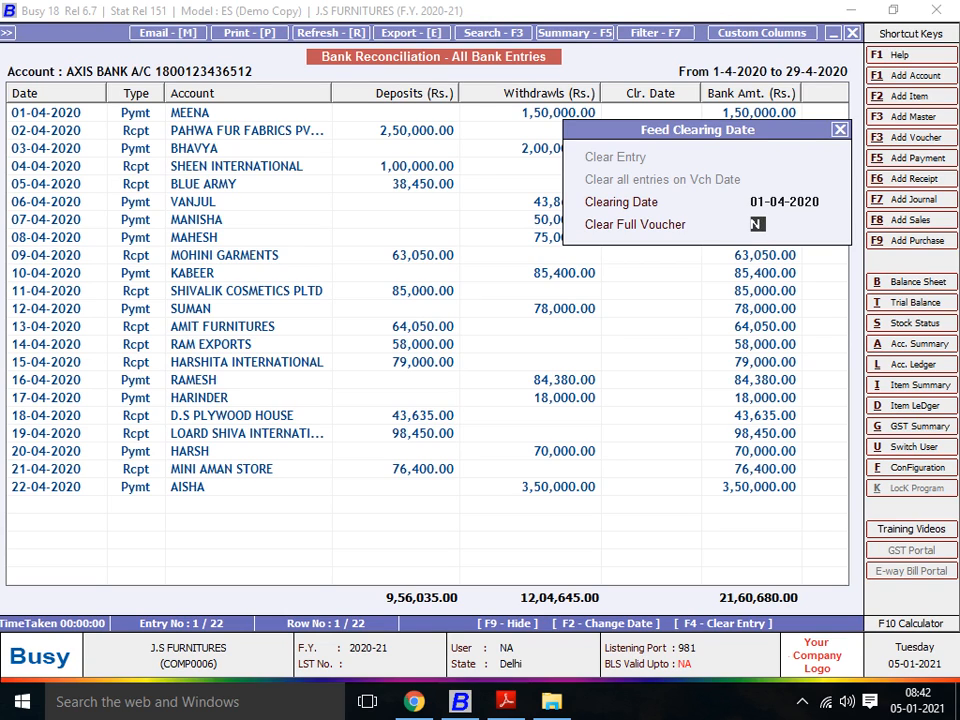
pyautogui.write('y')
pyautogui.press('Return')
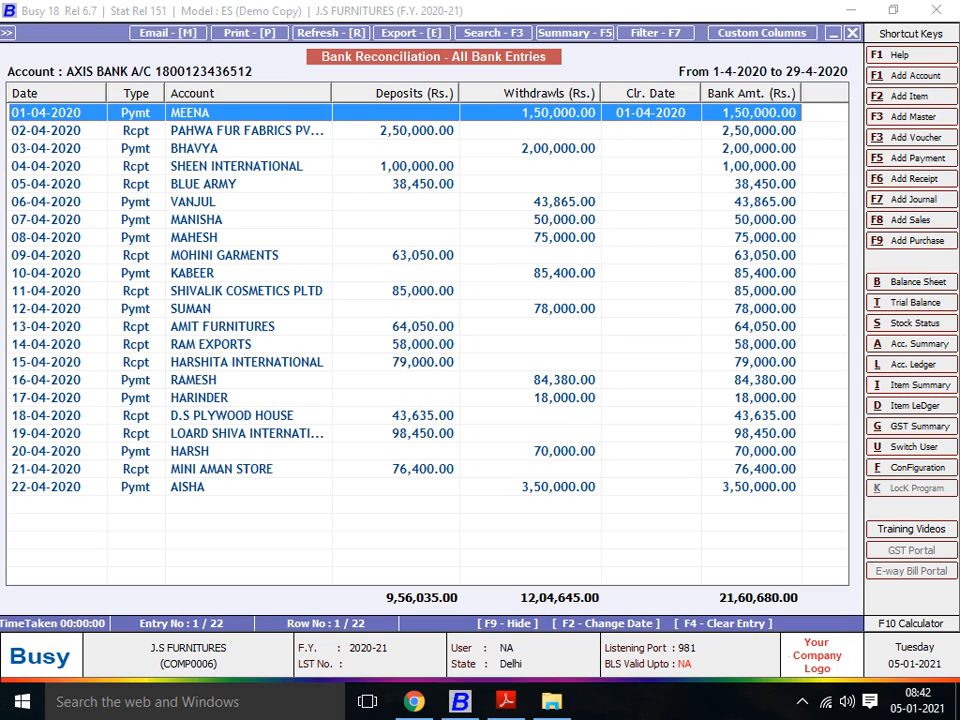
# Step: Clear the Pahwa Fur Fabrics receipt with clearing date 02-04-2020 and Clear Full Voucher set to Y
pyautogui.press('Down')
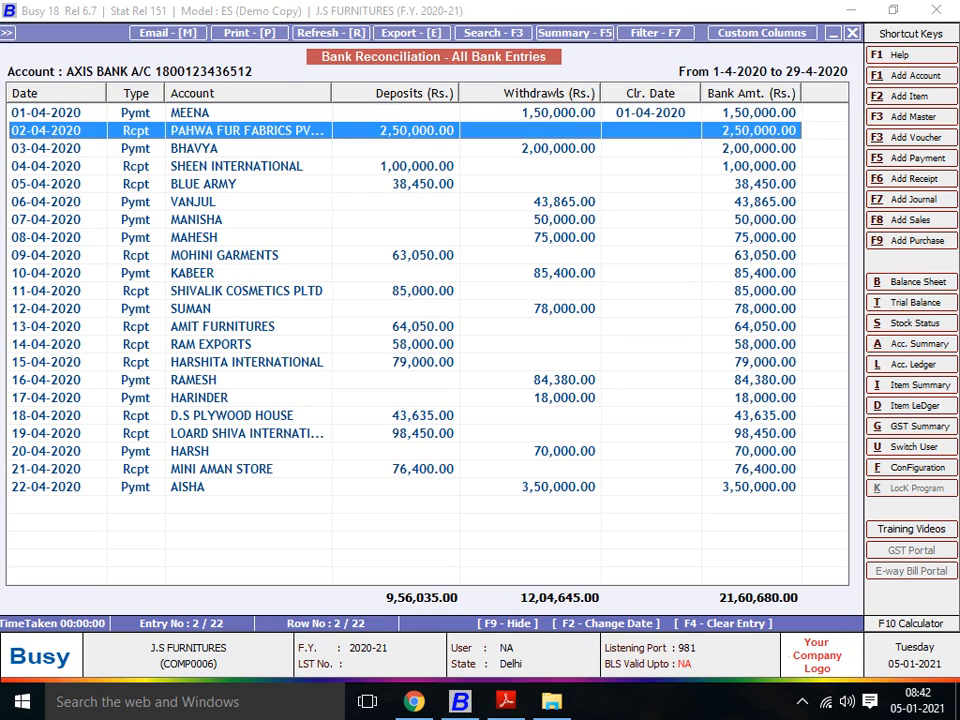
pyautogui.press('Up')
pyautogui.press('Down')
pyautogui.press('Up')
pyautogui.press('Down')
pyautogui.press('F2')
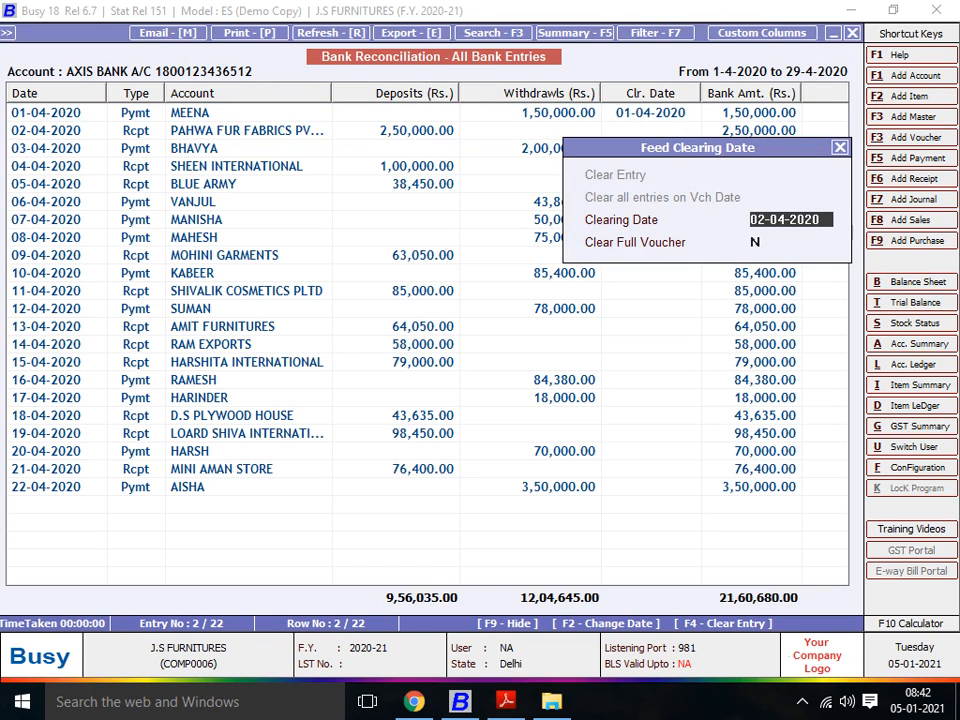
pyautogui.press('Return')
pyautogui.write('Y')
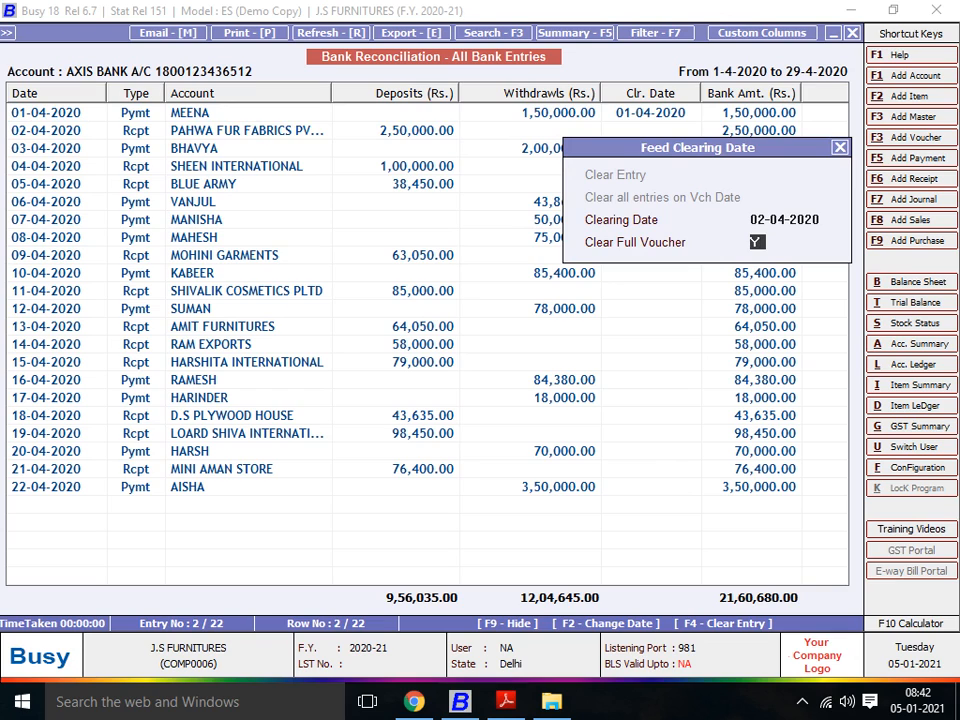
pyautogui.press('Return')
# Step: Clear the payment entry dated 03-04-2020 with clearing date 03-04-2020 and Clear Full Voucher set to Y
pyautogui.press('Down')
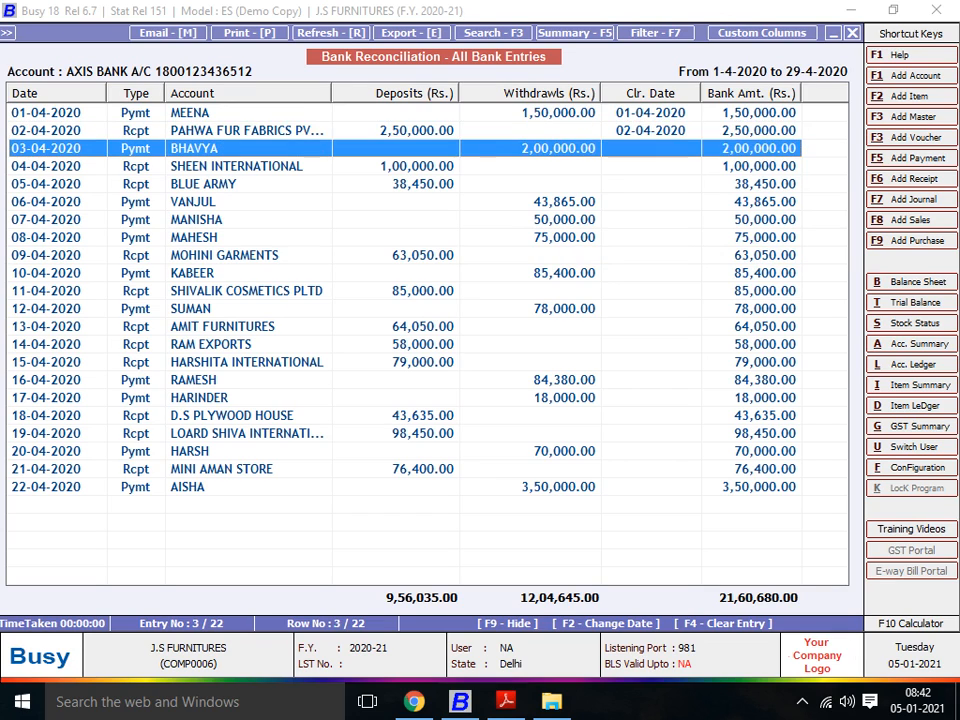
pyautogui.press('Down')
pyautogui.press('Up')
pyautogui.press('F2')
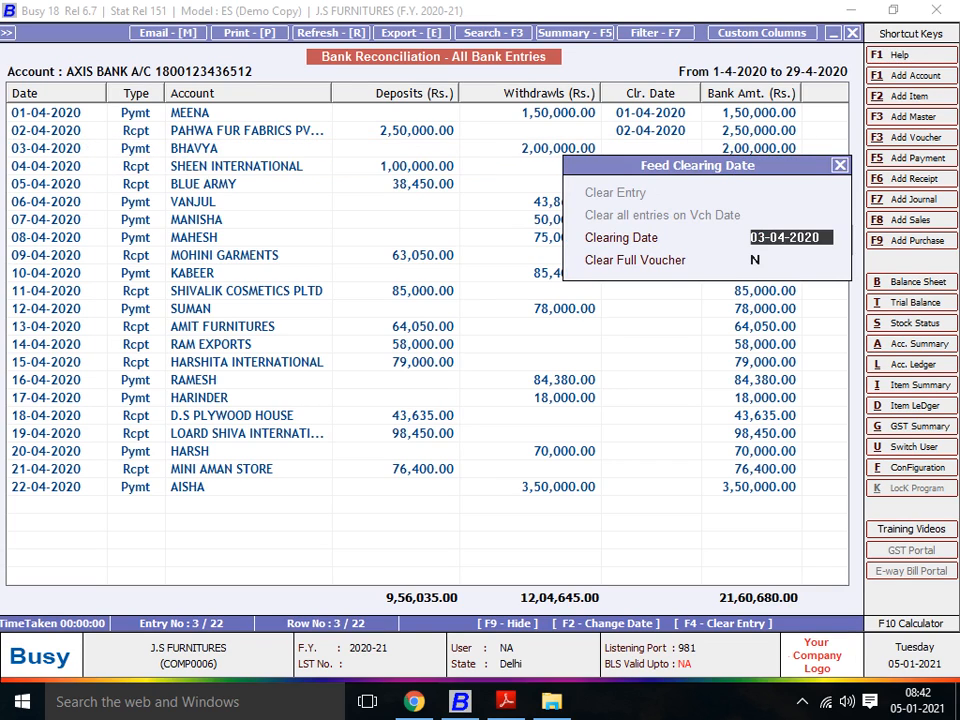
pyautogui.press('Return')
pyautogui.write('Y')
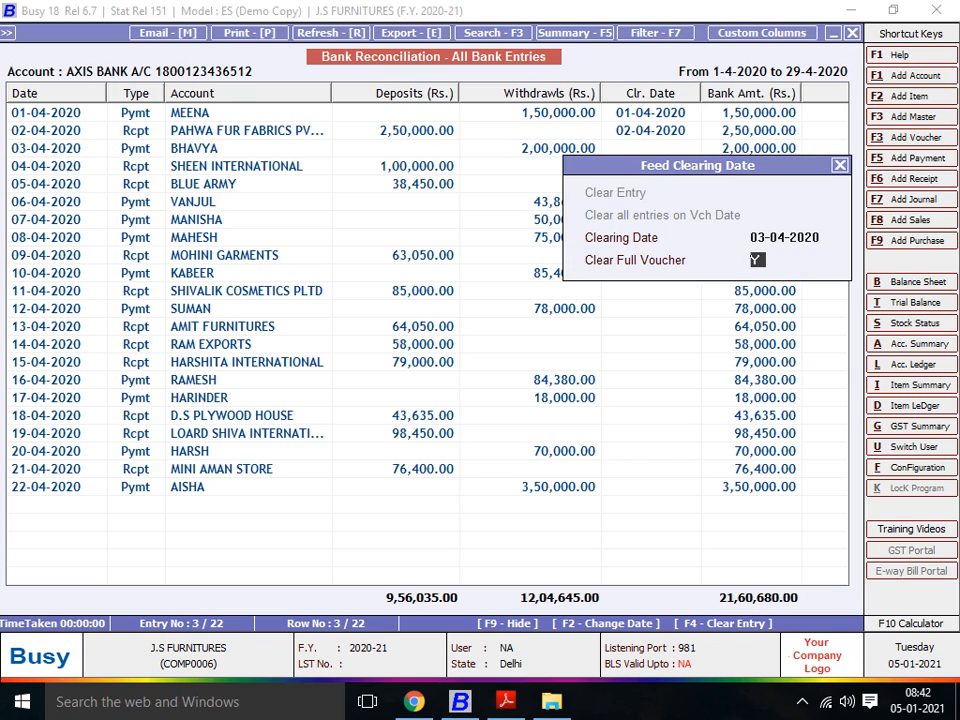
pyautogui.press('Return')
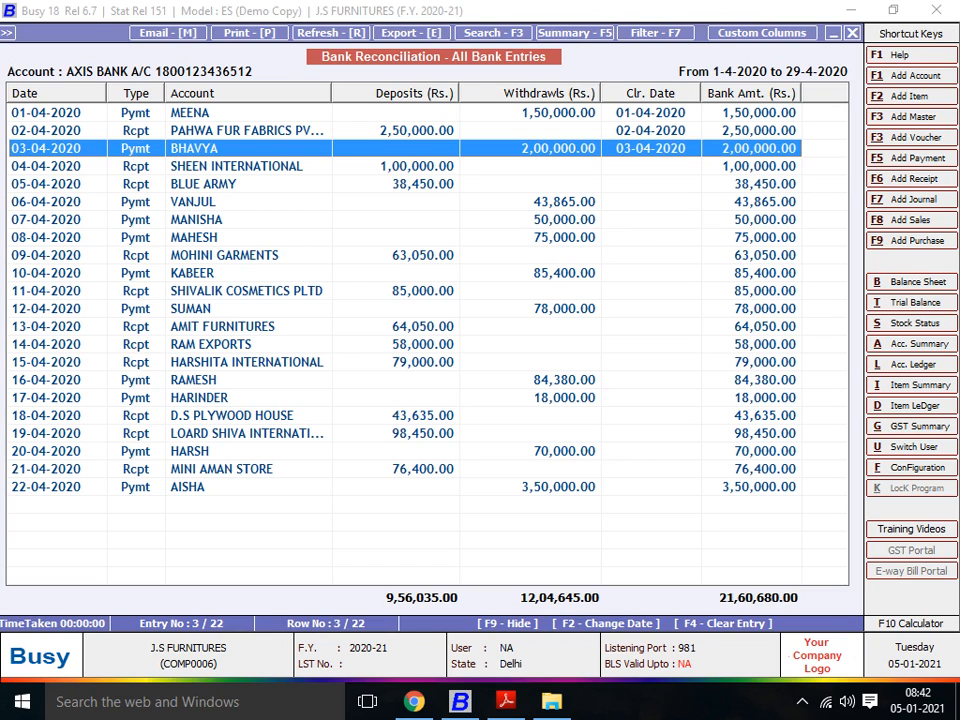
# Step: Open a blank Excel workbook, widen column A, and enter CASH in A1 and CHECK in A2
pyautogui.press('super+r')
pyautogui.press('Return')
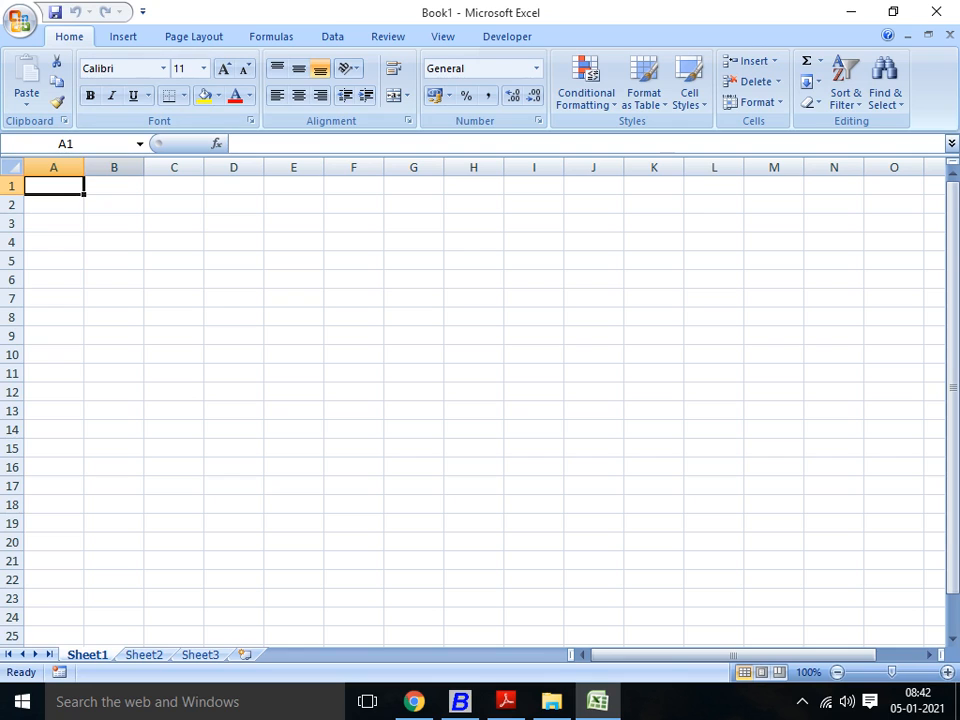
pyautogui.moveTo(84, 167); pyautogui.dragTo(321, 167)
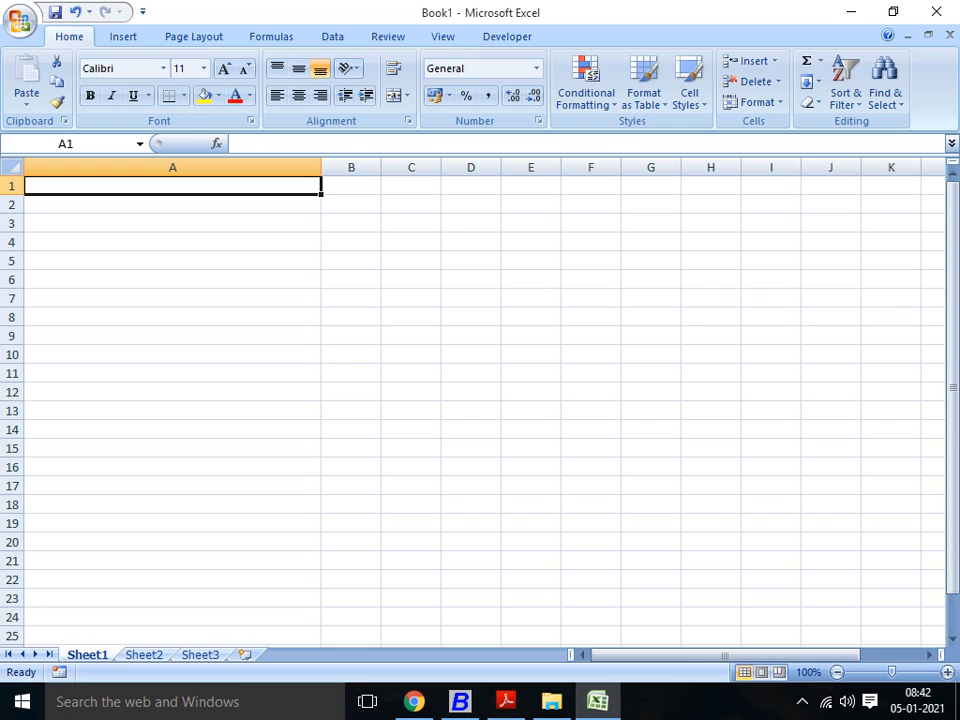
pyautogui.write('CASH')
pyautogui.press('Return')
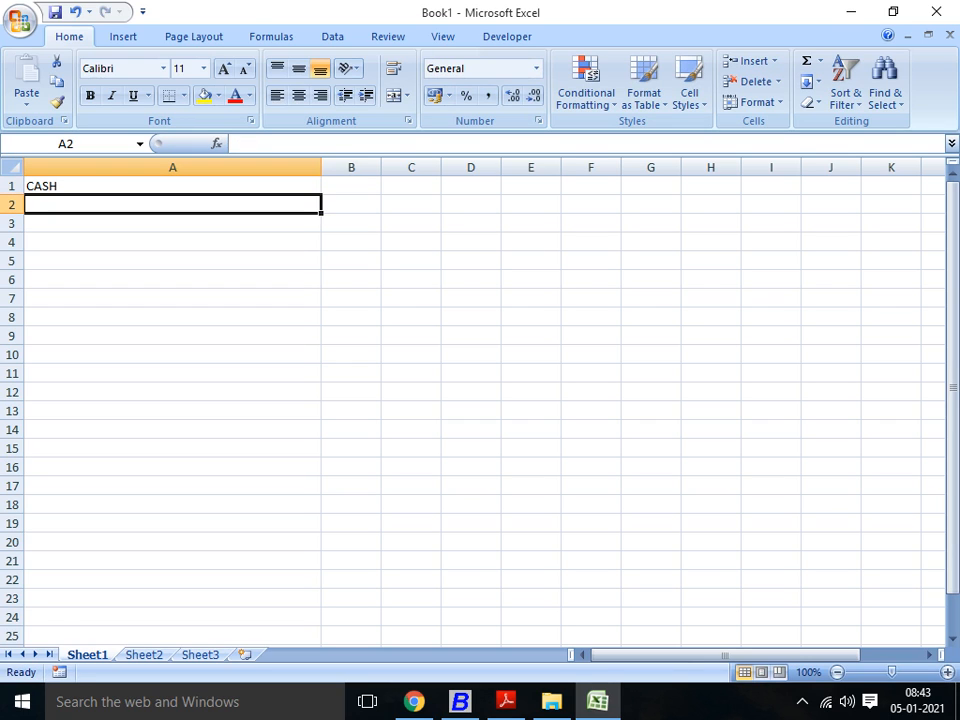
pyautogui.write('CHECK')
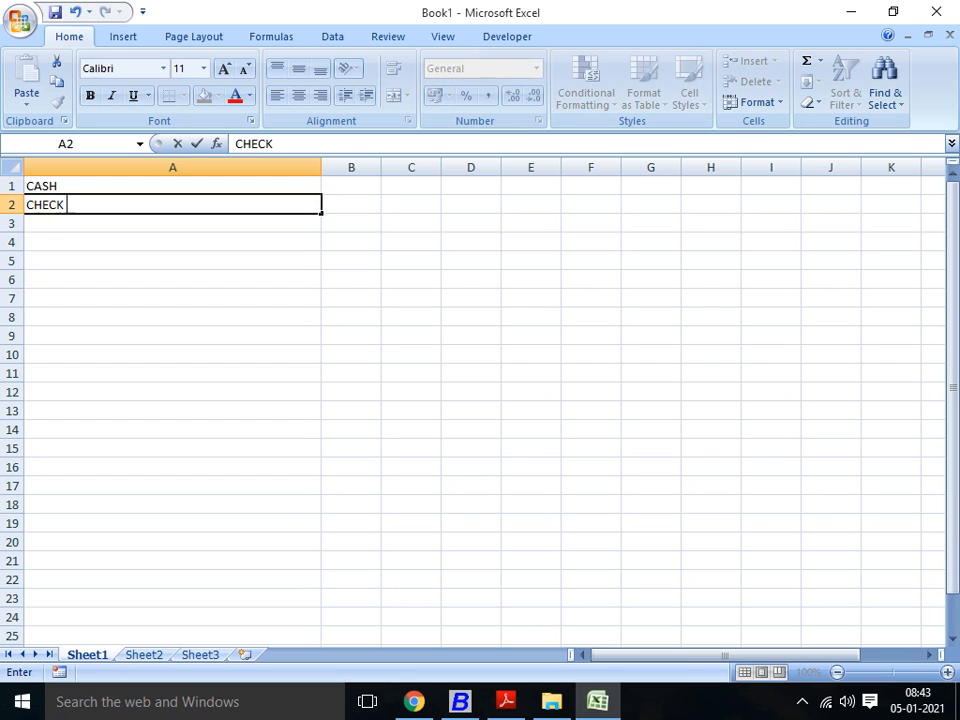
pyautogui.press('Return')
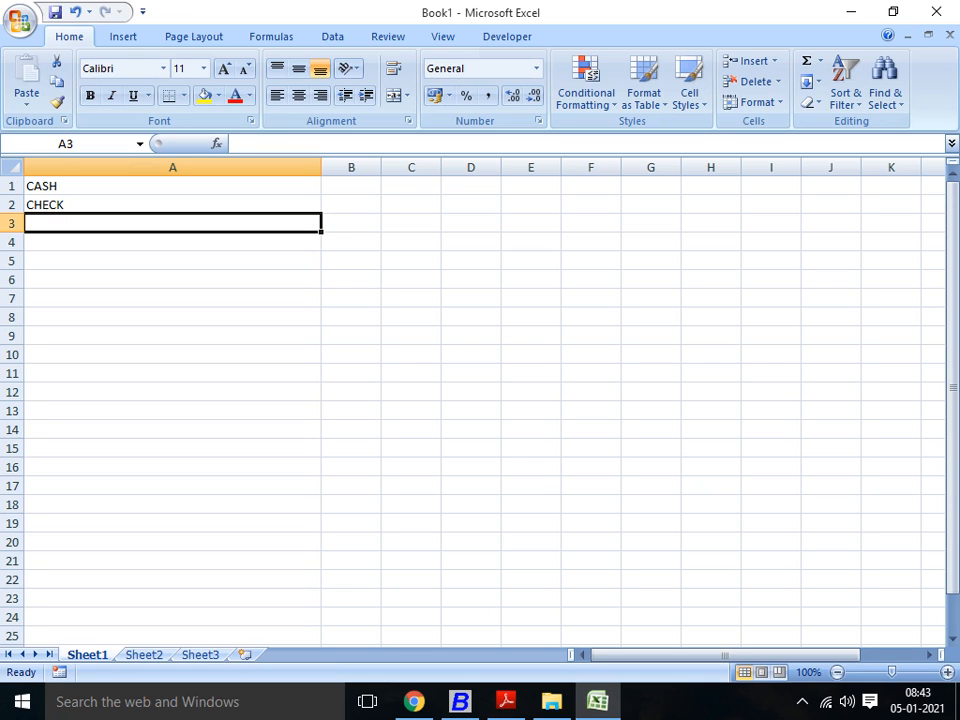
# Step: Continue the payment mode list with NEFT in A3 and RTGS IMPS in A4
pyautogui.write('NE')
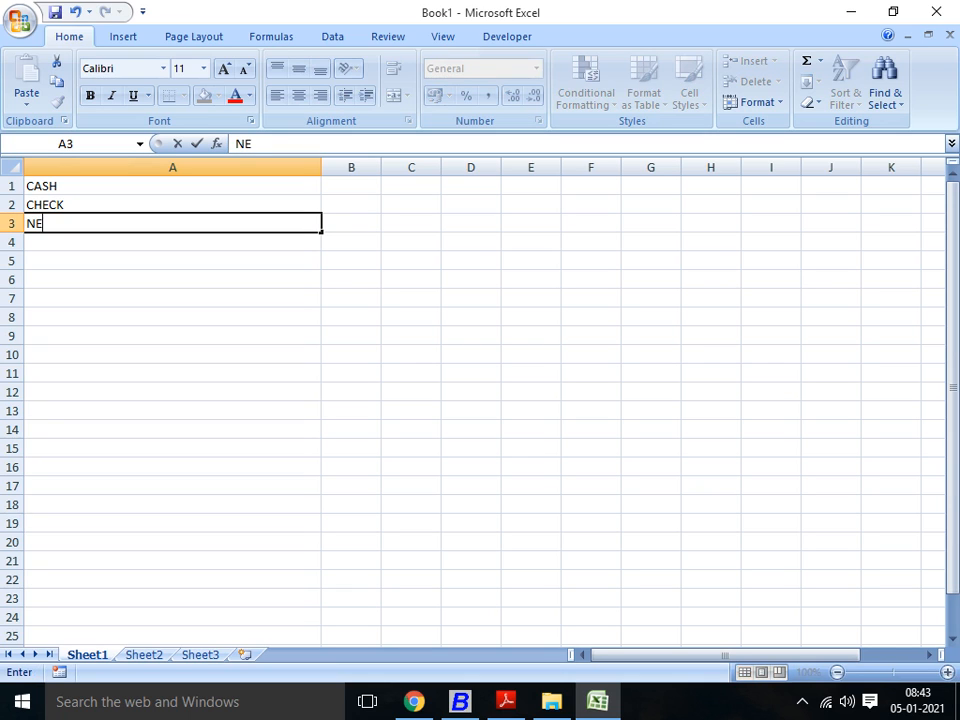
pyautogui.write('FT')
pyautogui.press('Return')
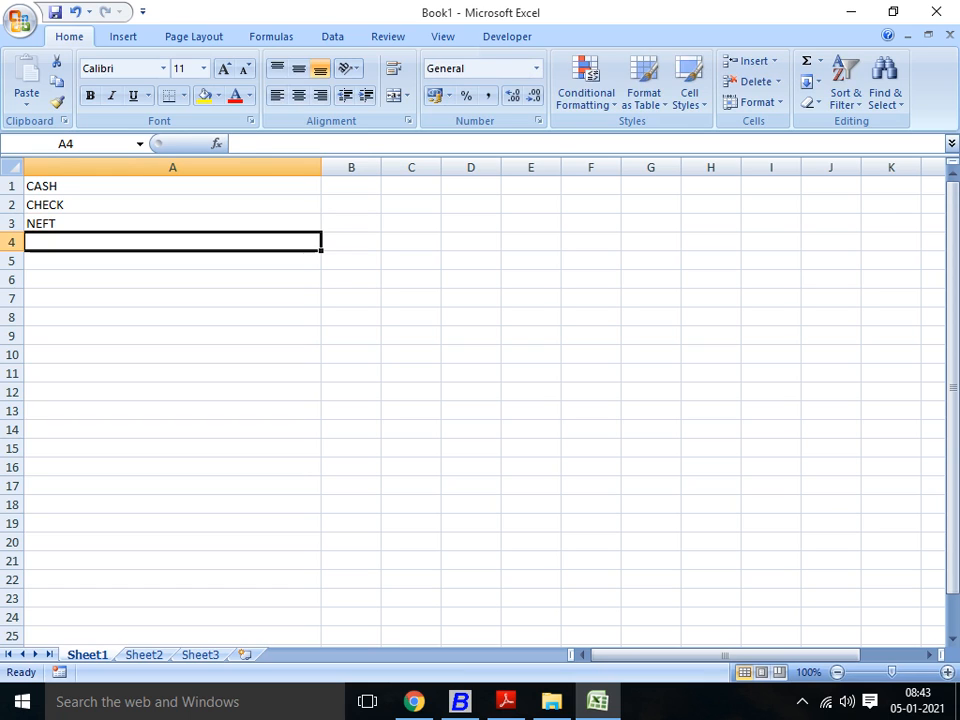
pyautogui.write('RTGSW')
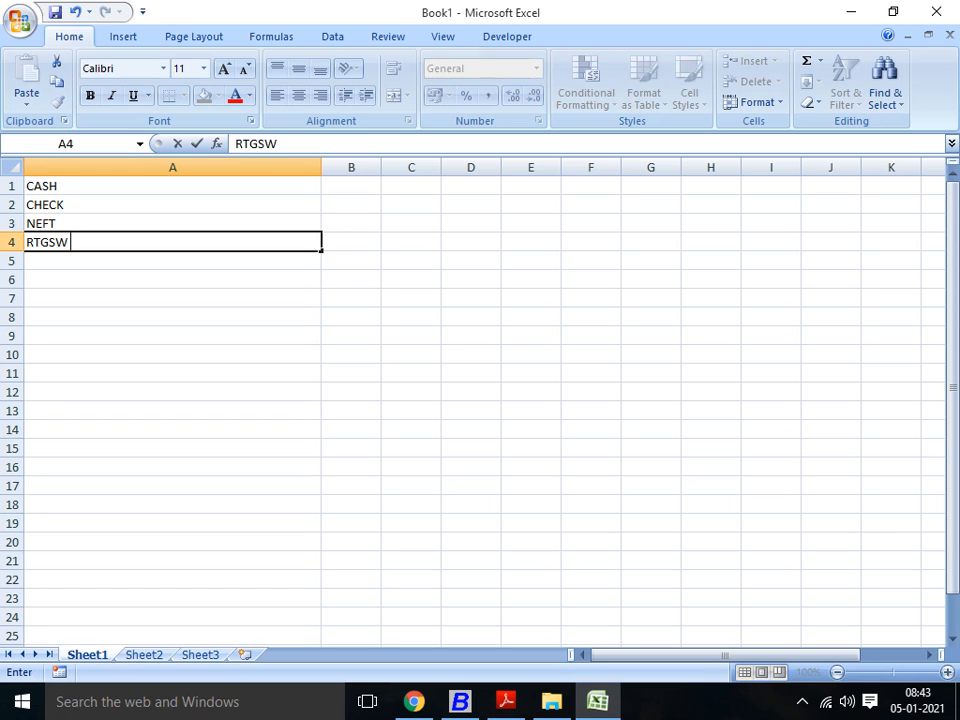
pyautogui.press('BackSpace')
pyautogui.write('IMJP')
pyautogui.press('BackSpace')
pyautogui.press('BackSpace')
pyautogui.write('PS')
pyautogui.press('Return')
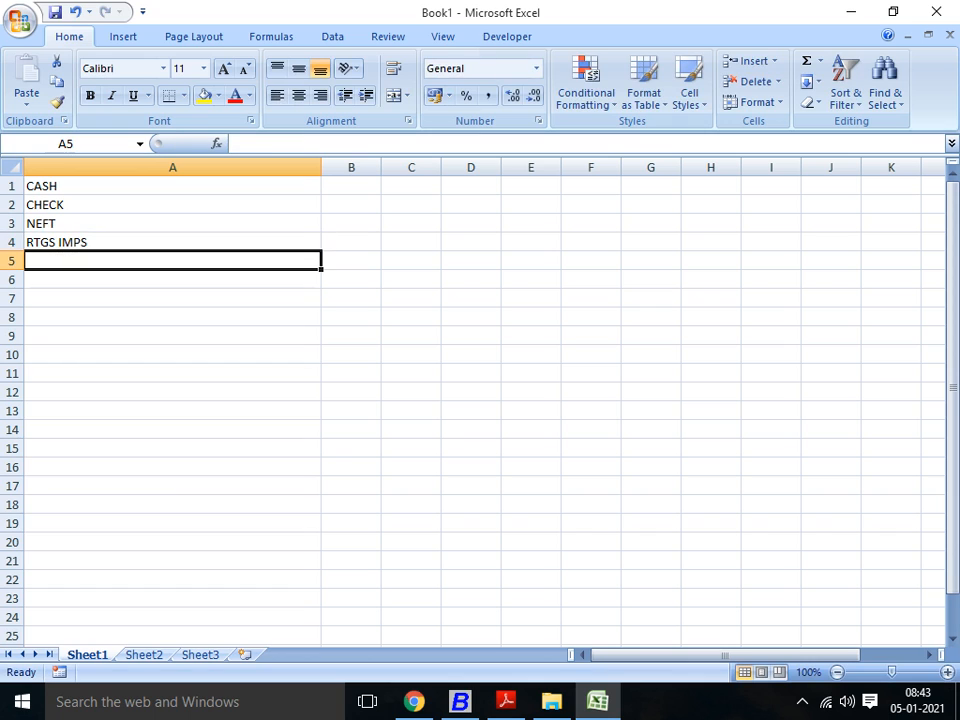
# Step: Add PHONE, GOOGLE and TFR to the payment mode list in cells A5 to A7
pyautogui.write('PHONE')
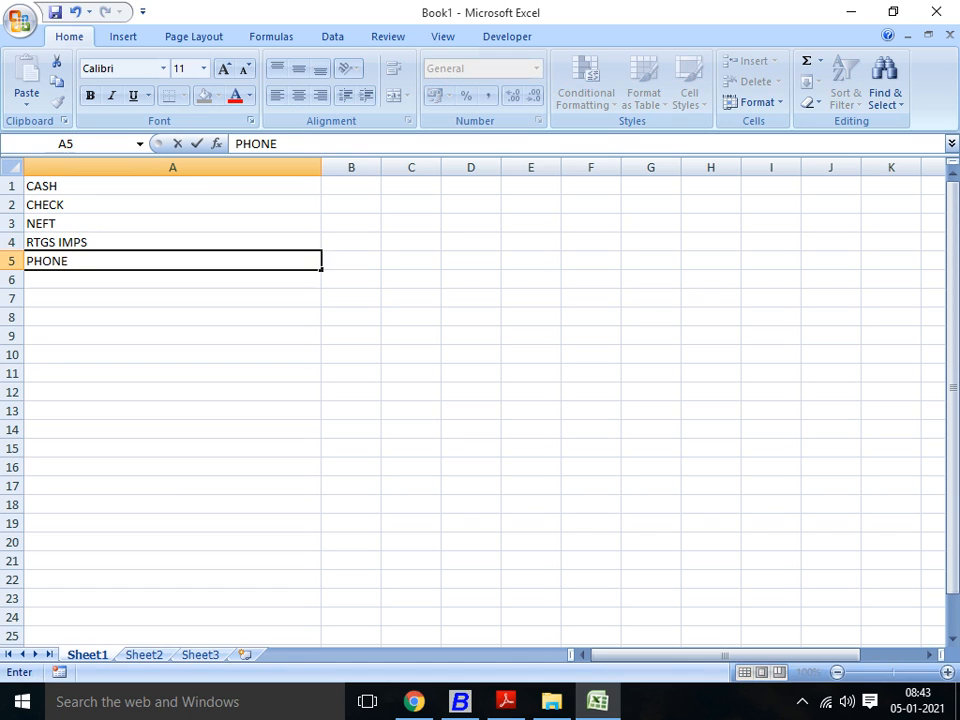
pyautogui.press('Return')
pyautogui.write('GOOGLE')
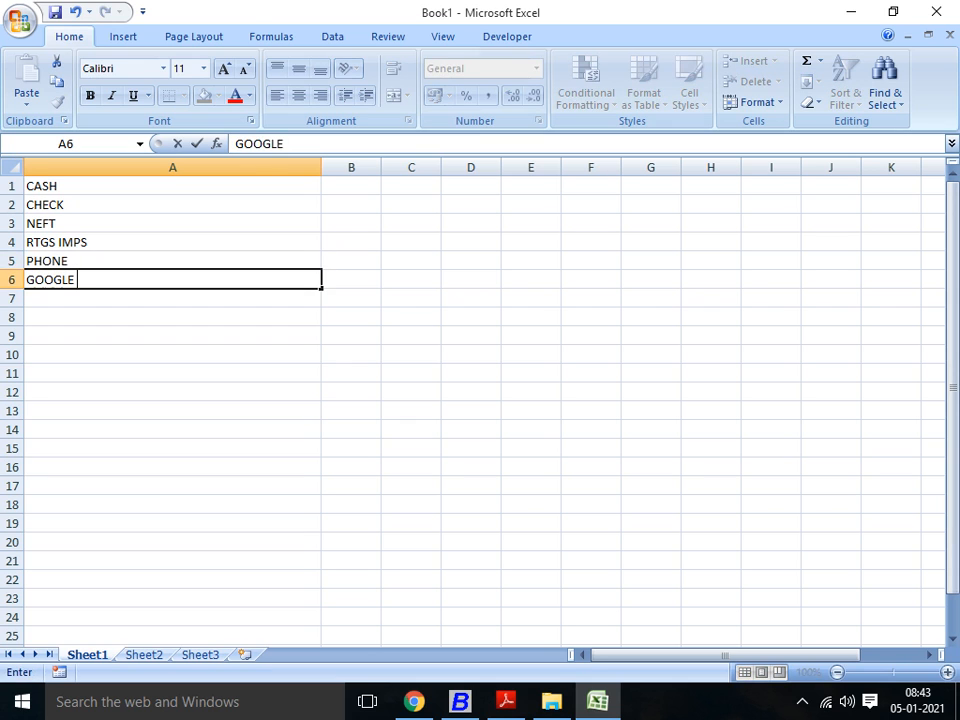
pyautogui.press('Return')
pyautogui.write('TFR')
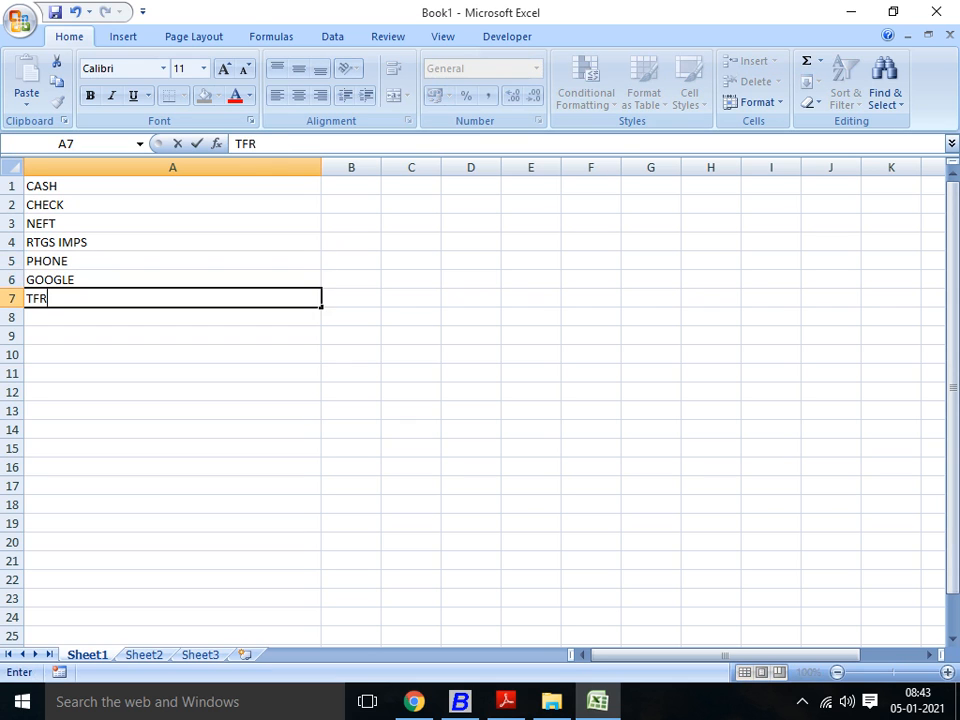
pyautogui.press('Return')
pyautogui.press('Up')
pyautogui.press('Up')
pyautogui.press('Up')
pyautogui.press('Up')
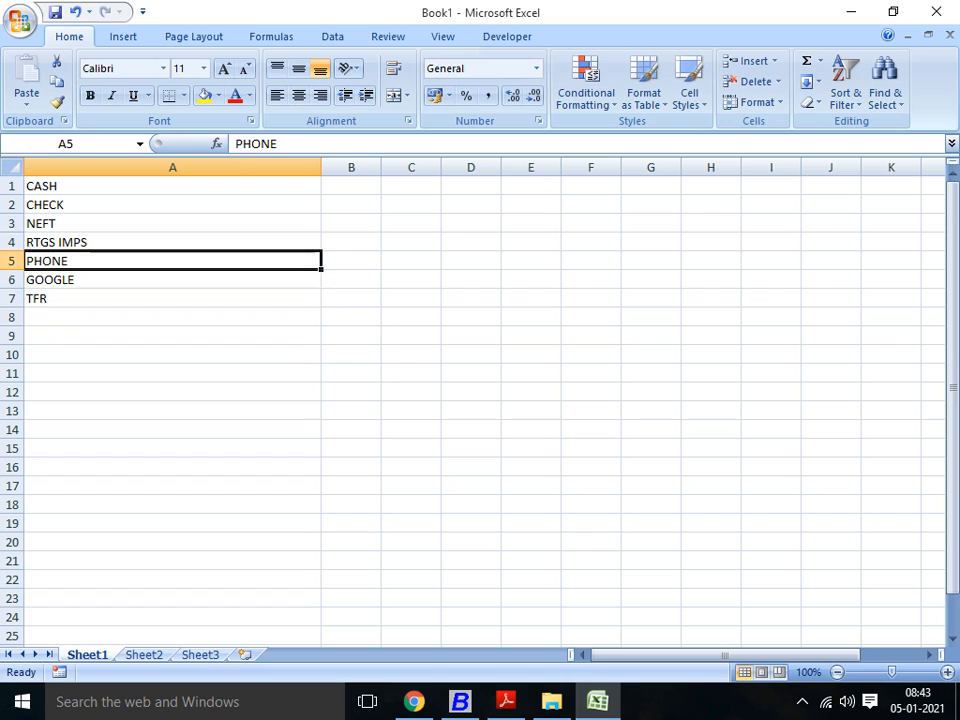
pyautogui.press('Up')
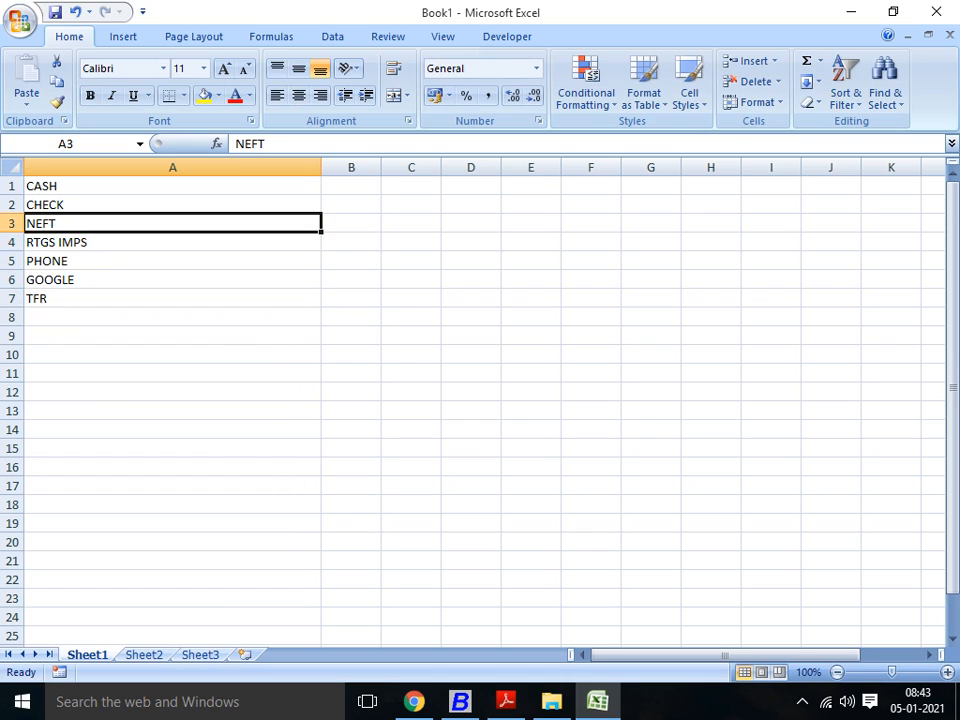
pyautogui.press('Up')
pyautogui.press('Up')
pyautogui.press('Down')
pyautogui.press('Down')
pyautogui.press('Down')
pyautogui.press('Up')
pyautogui.press('Up')
pyautogui.press('Up')
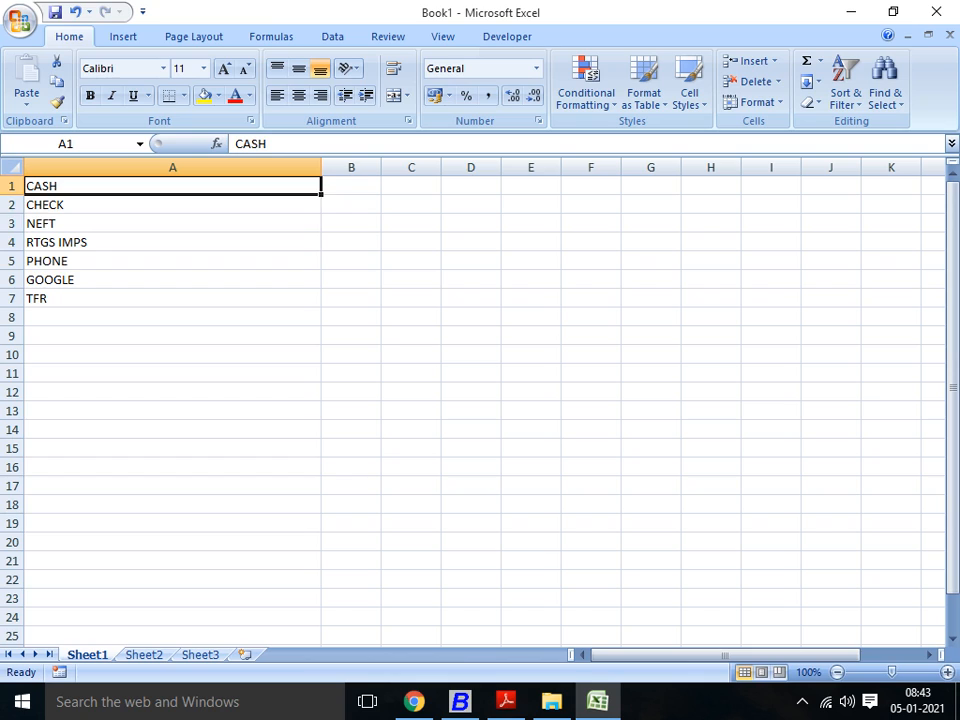
pyautogui.press('Down')
pyautogui.press('Down')
pyautogui.press('Down')
pyautogui.press('Down')
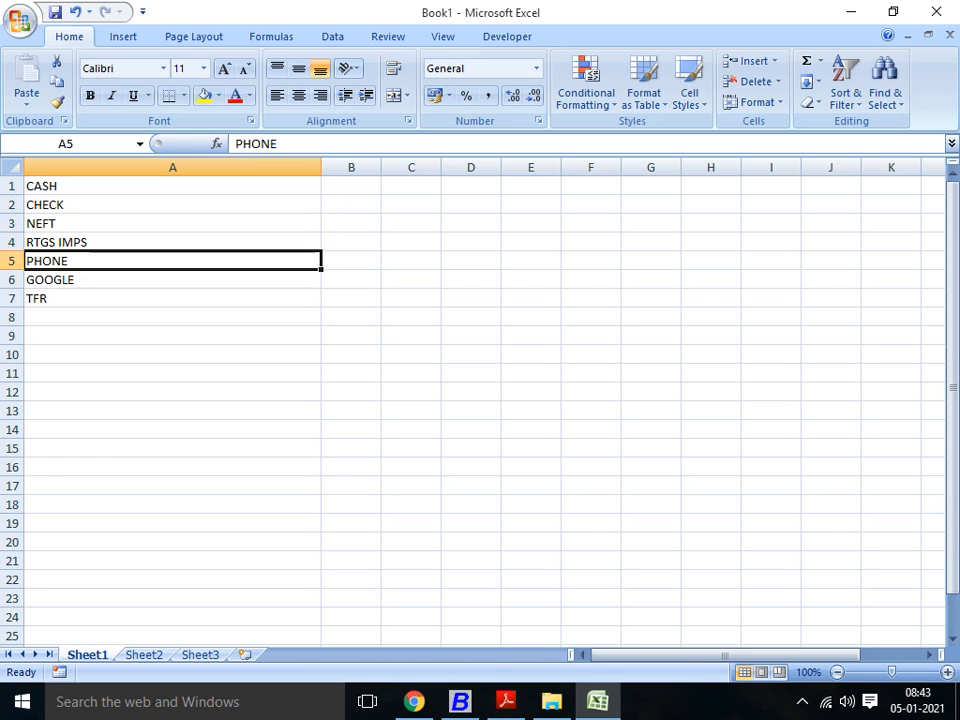
pyautogui.press('Down')
pyautogui.press('Up')
pyautogui.press('Up')
pyautogui.press('Up')
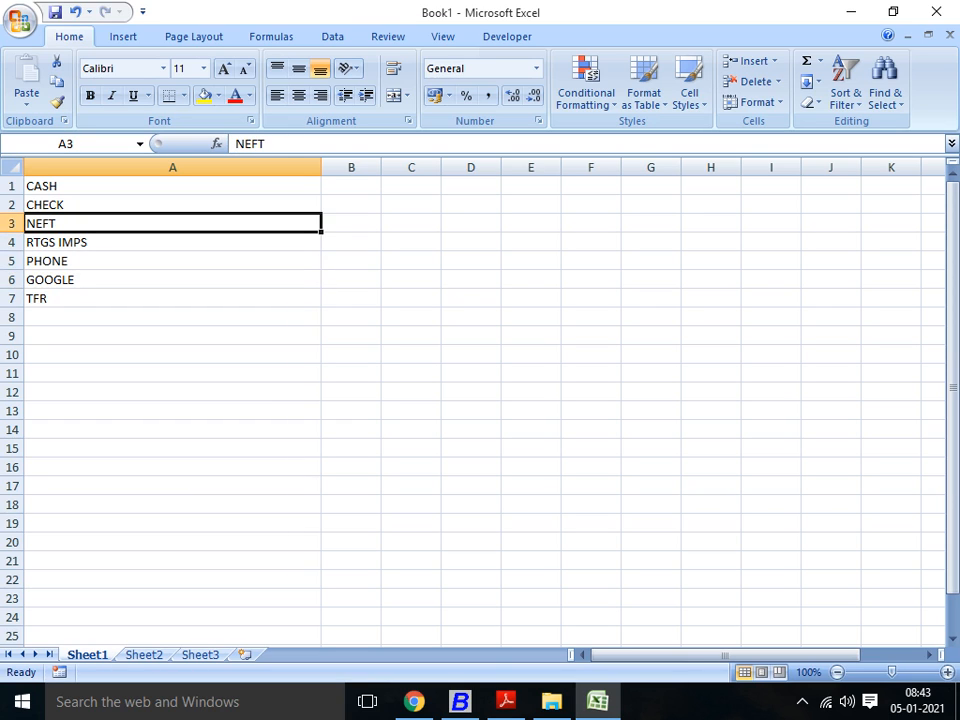
pyautogui.press('Down')
pyautogui.press('Down')
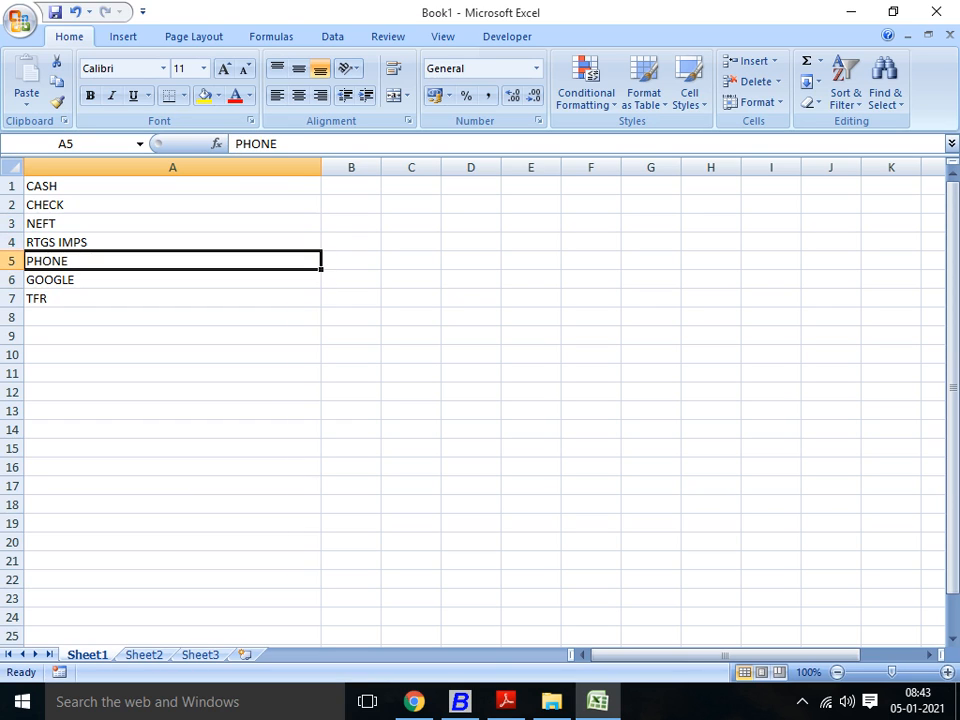
pyautogui.press('Down')
pyautogui.press('Down')
pyautogui.press('Down')
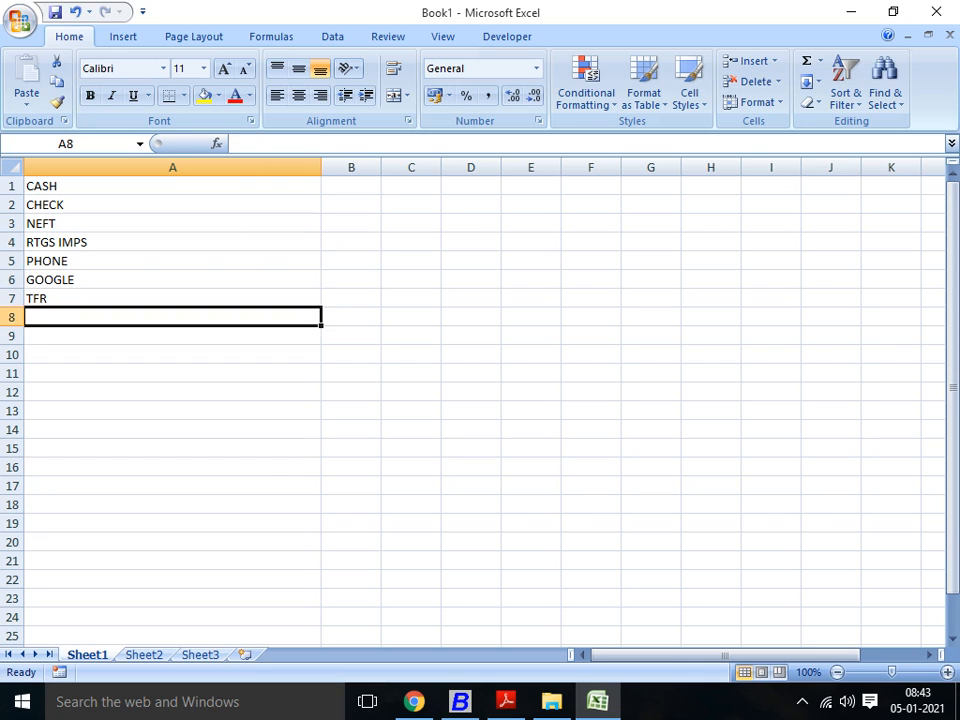
pyautogui.press('Up')
pyautogui.press('Up')
pyautogui.press('Up')
pyautogui.press('Up')
pyautogui.press('Up')
pyautogui.press('Up')
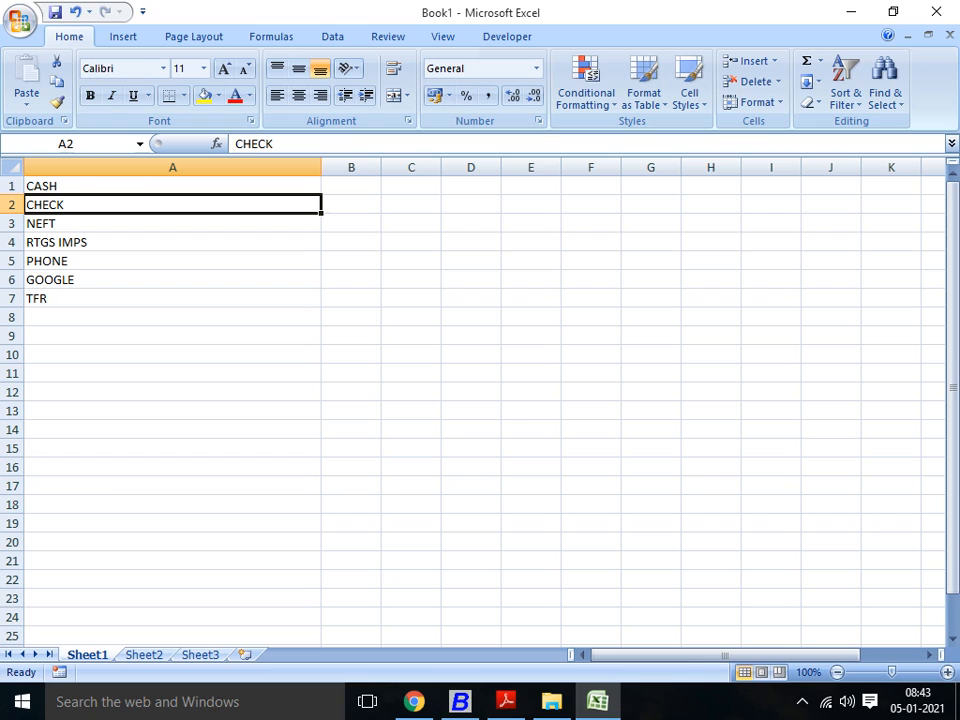
pyautogui.press('Up')
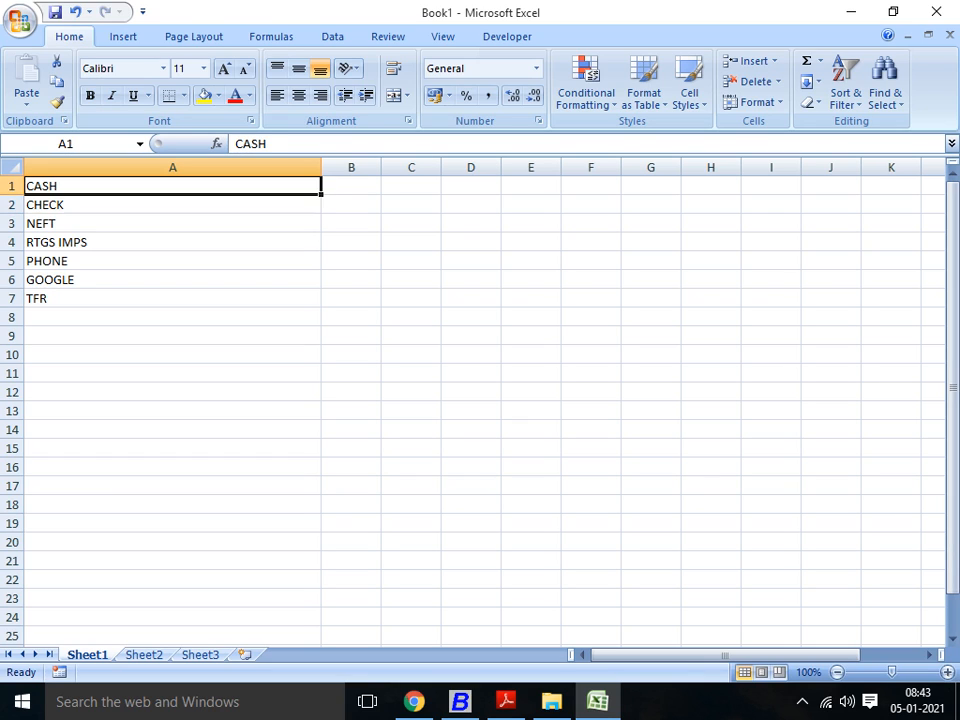
pyautogui.press('Down')
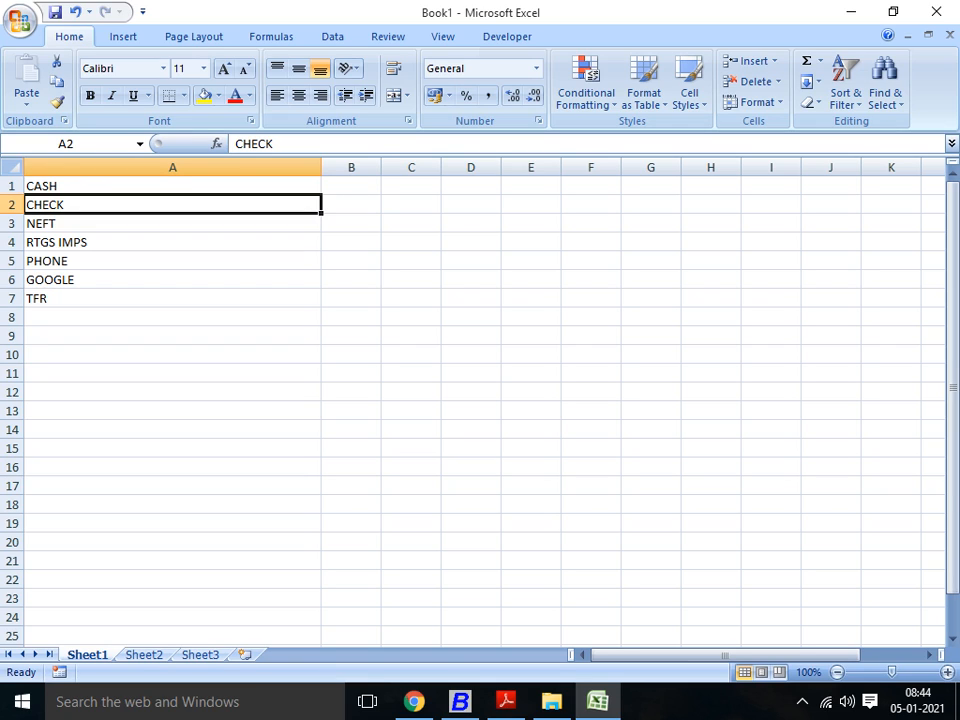
pyautogui.press('Down')
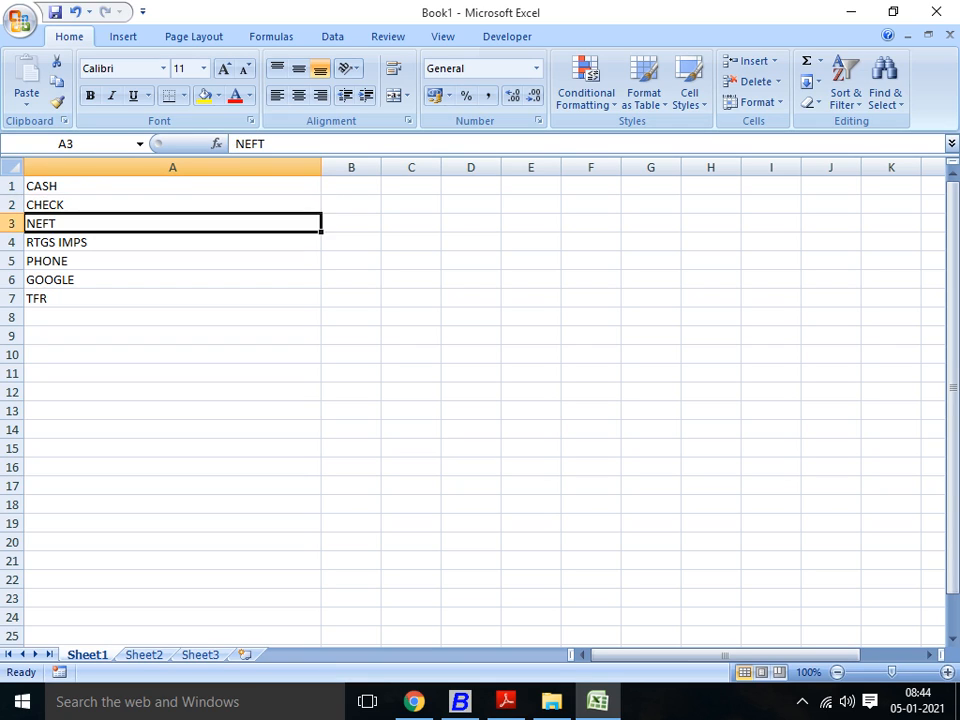
pyautogui.press('Up')
pyautogui.press('Right')
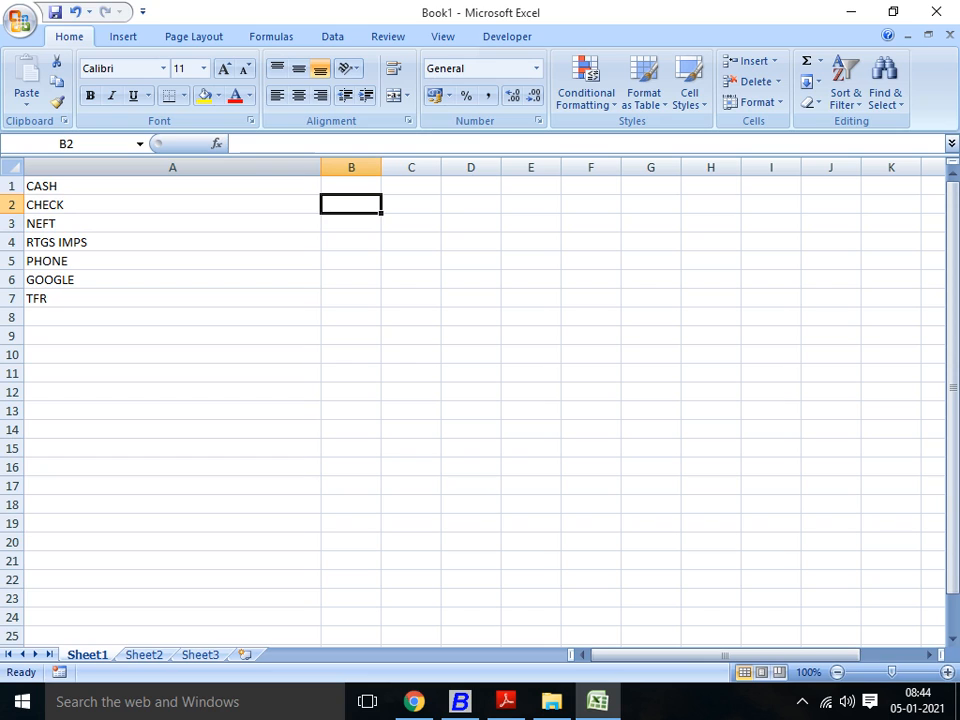
# Step: Enter the sample cheque number 123456 in cell B2 beside CHECK
pyautogui.click(172, 167)
pyautogui.click(351, 167)
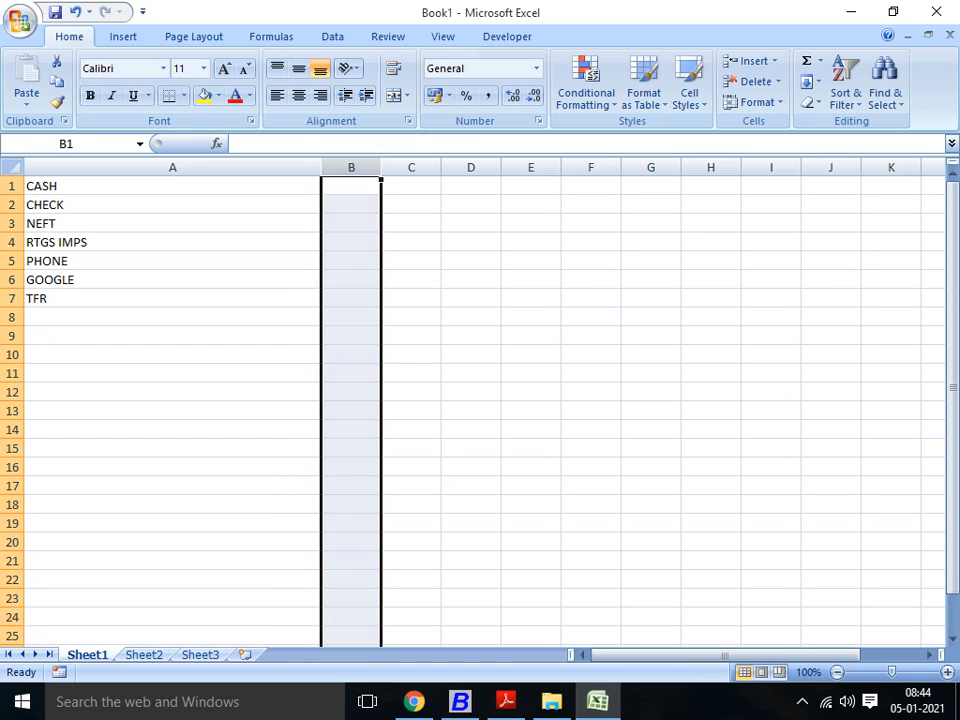
pyautogui.click(351, 205)
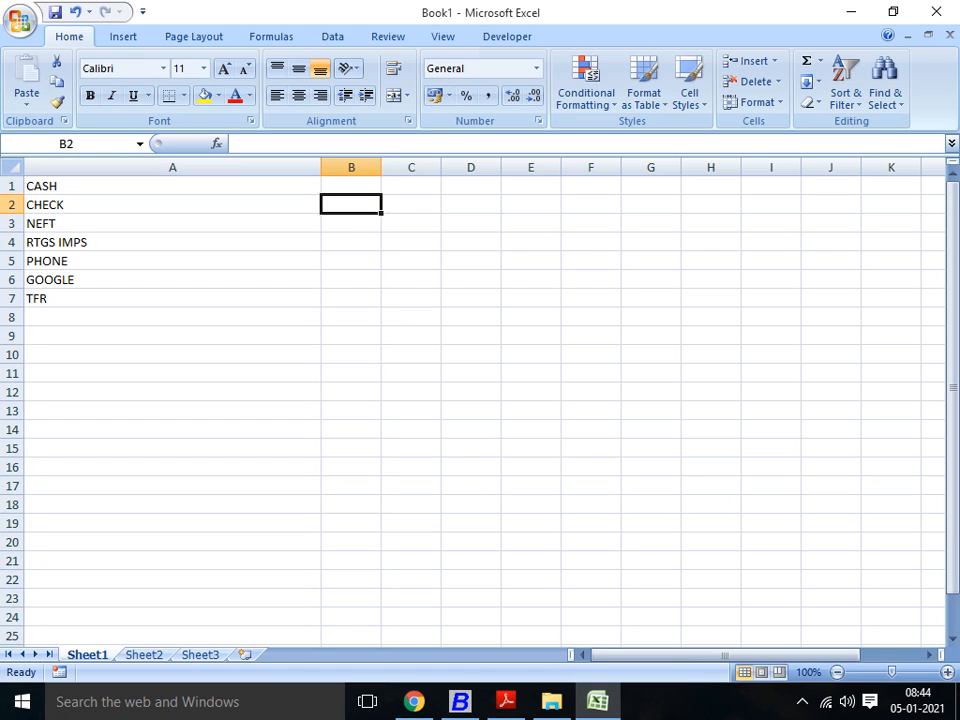
pyautogui.write('100')
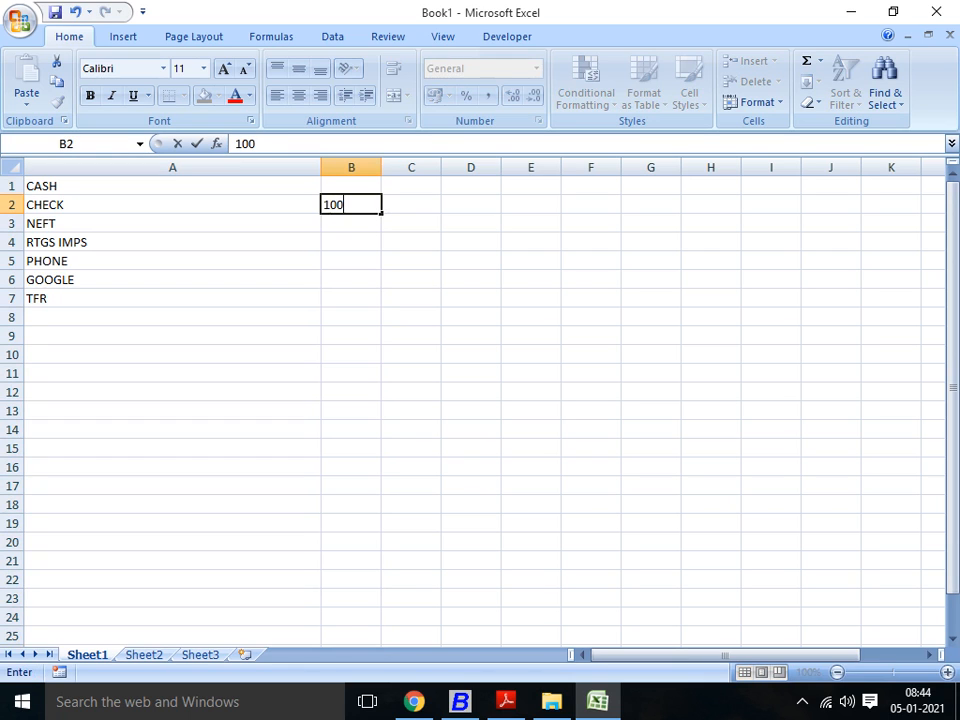
pyautogui.press('BackSpace')
pyautogui.press('BackSpace')
pyautogui.write('00')
pyautogui.press('BackSpace')
pyautogui.press('BackSpace')
pyautogui.press('BackSpace')
pyautogui.write('124')
pyautogui.press('BackSpace')
pyautogui.write('3456')
pyautogui.press('Return')
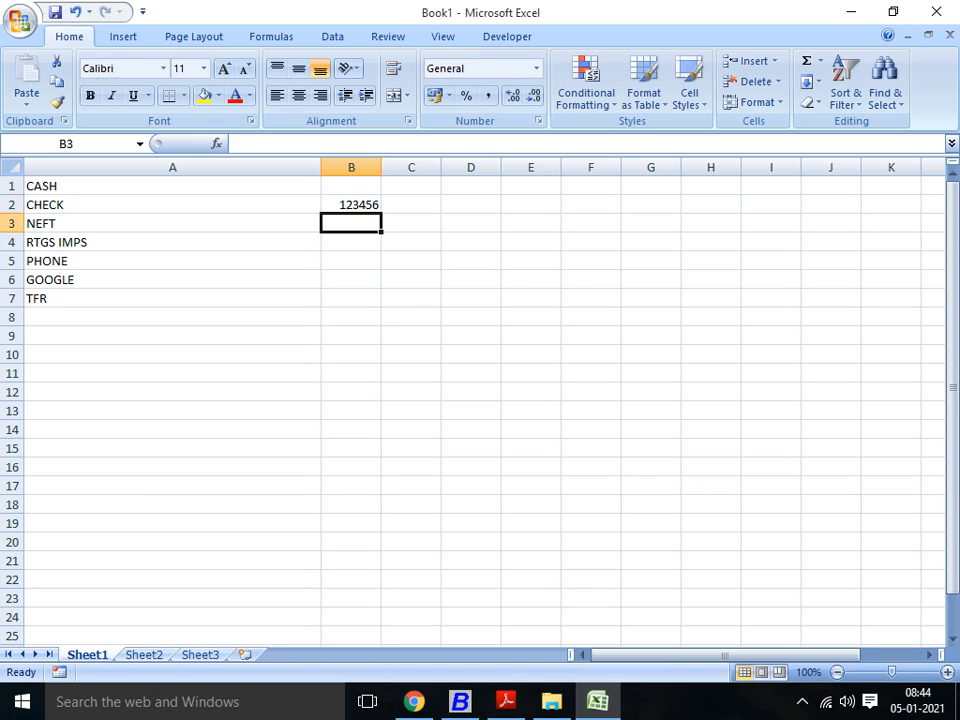
# Step: Enter the sample cheque amount 200000 in cell C2 of the CHECK row
pyautogui.press('Up')
pyautogui.press('Right')
pyautogui.write('20')
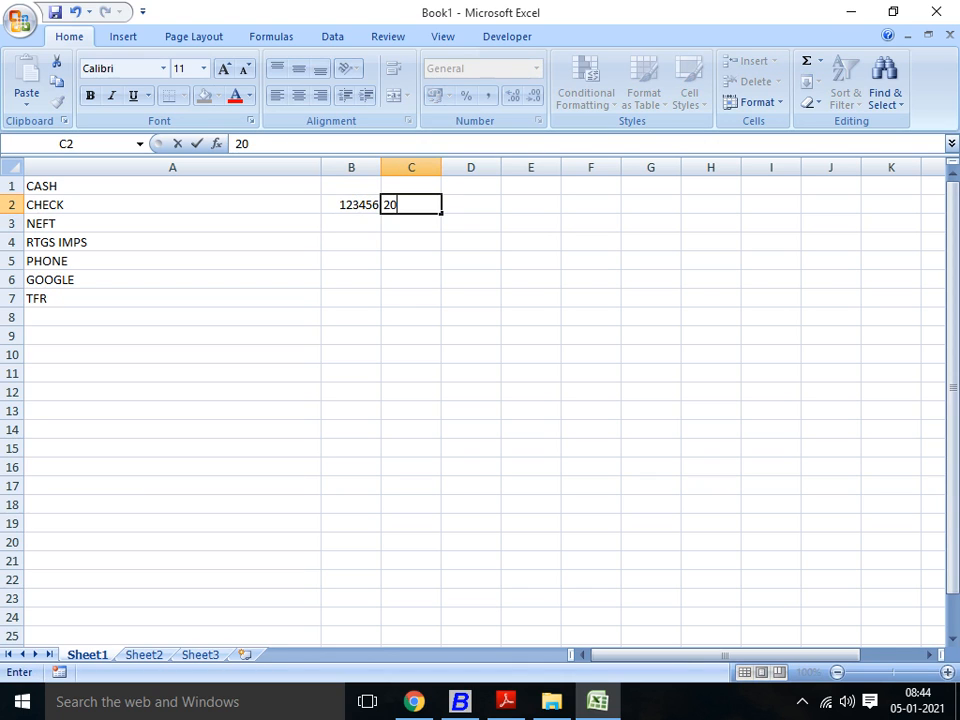
pyautogui.write('00000')
pyautogui.press('Return')
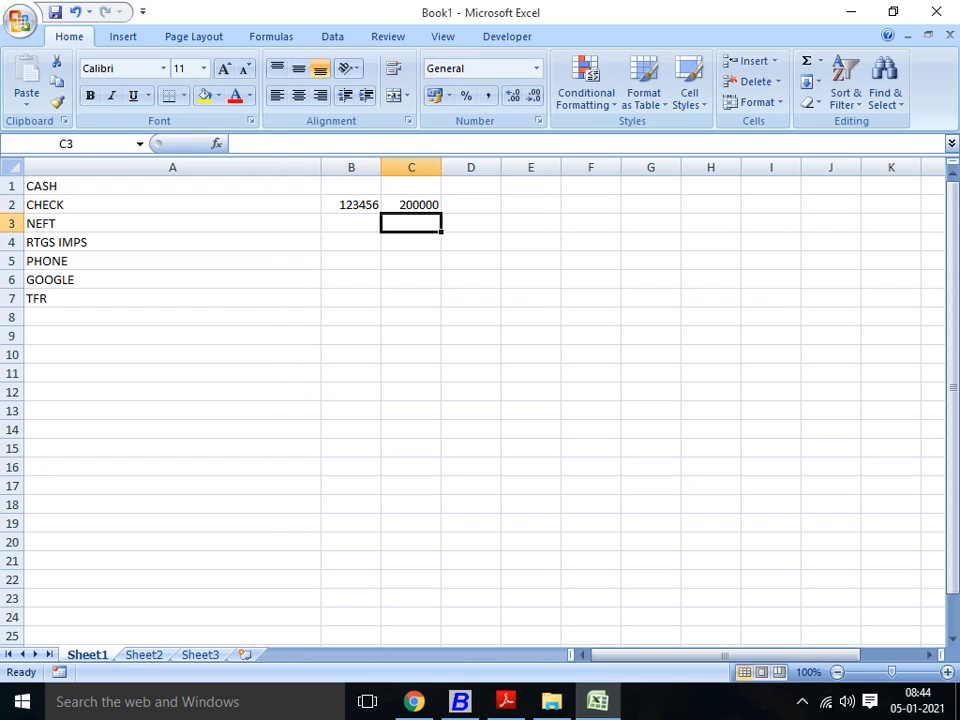
pyautogui.press('Up')
pyautogui.press('Left')
pyautogui.press('Left')
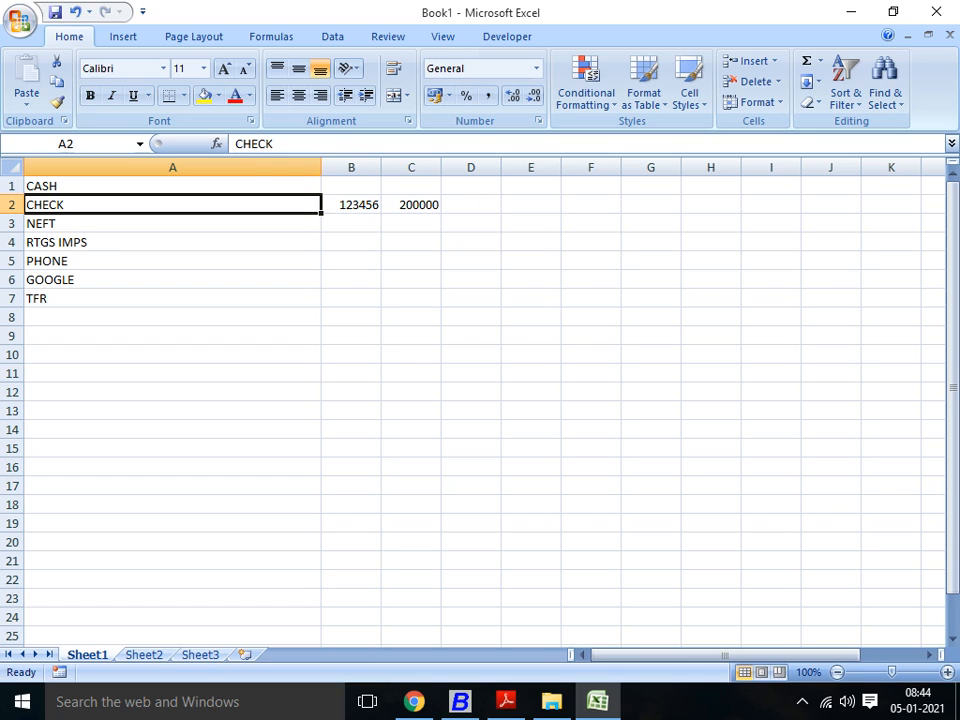
# Step: Switch to Busy 18 to view the Axis Bank reconciliation entries, and return to the payment mode list in Excel
pyautogui.click(460, 702)
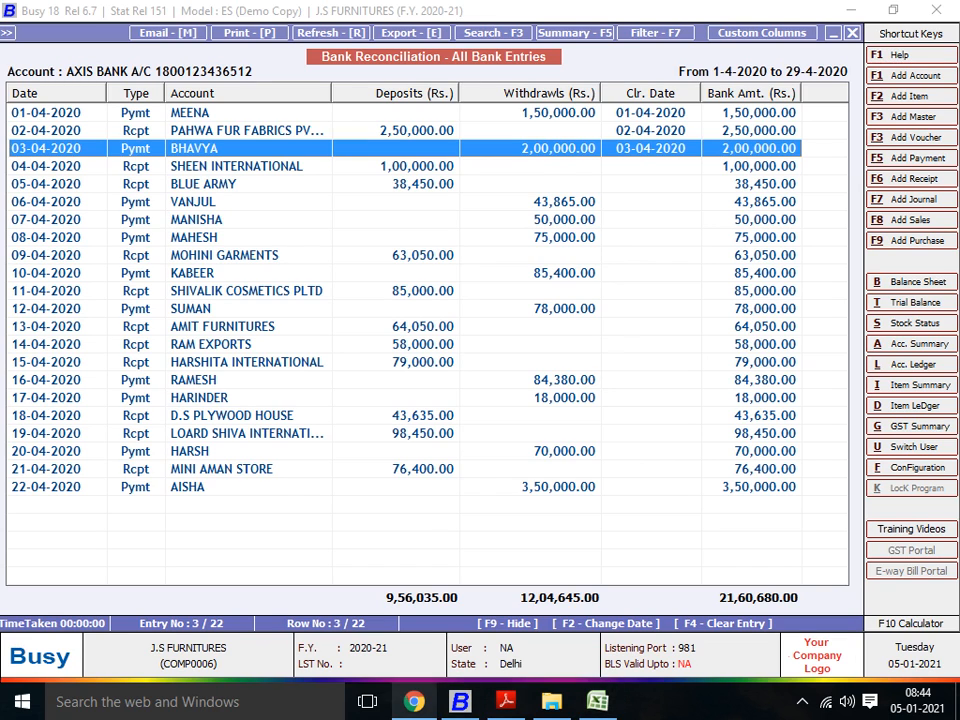
pyautogui.click(414, 702)
pyautogui.click(460, 702)
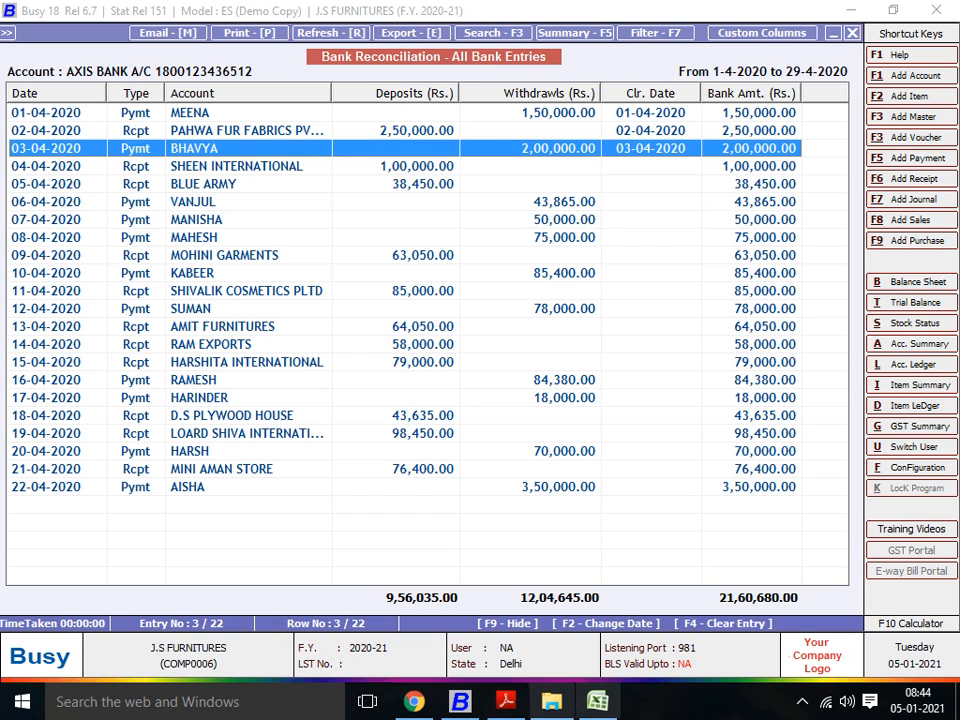
pyautogui.rightClick(597, 702)
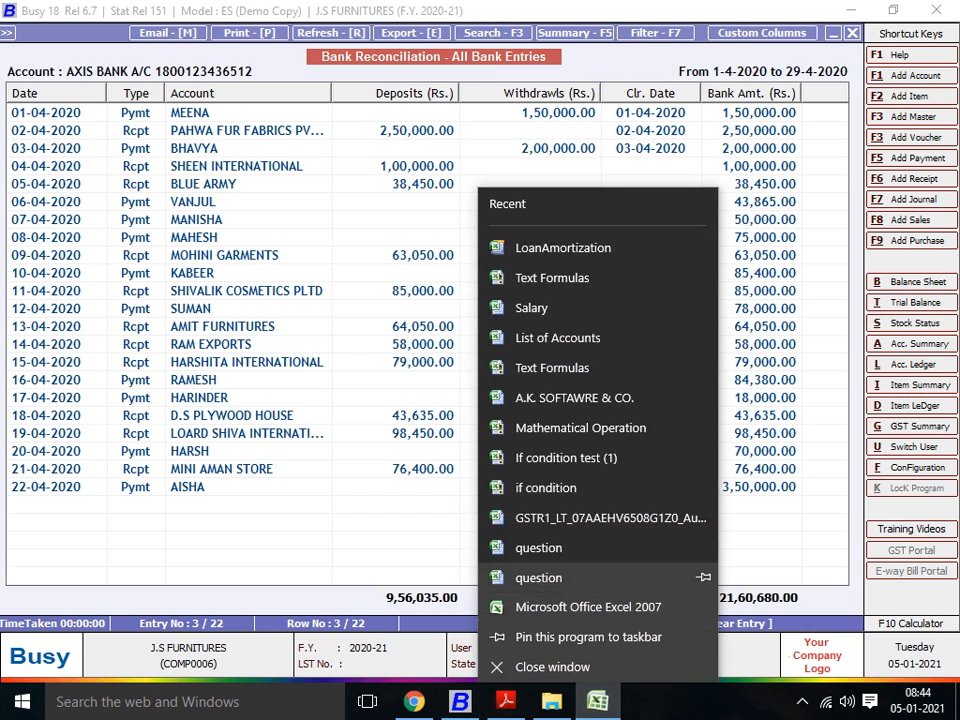
pyautogui.click(430, 415)
pyautogui.click(597, 702)
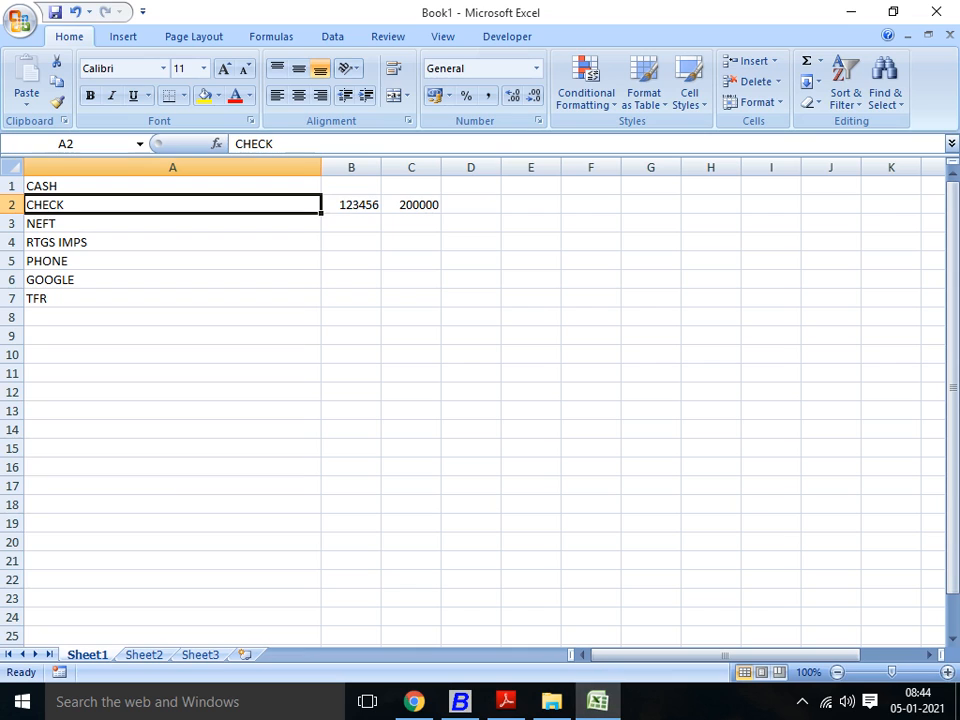
pyautogui.click(351, 223)
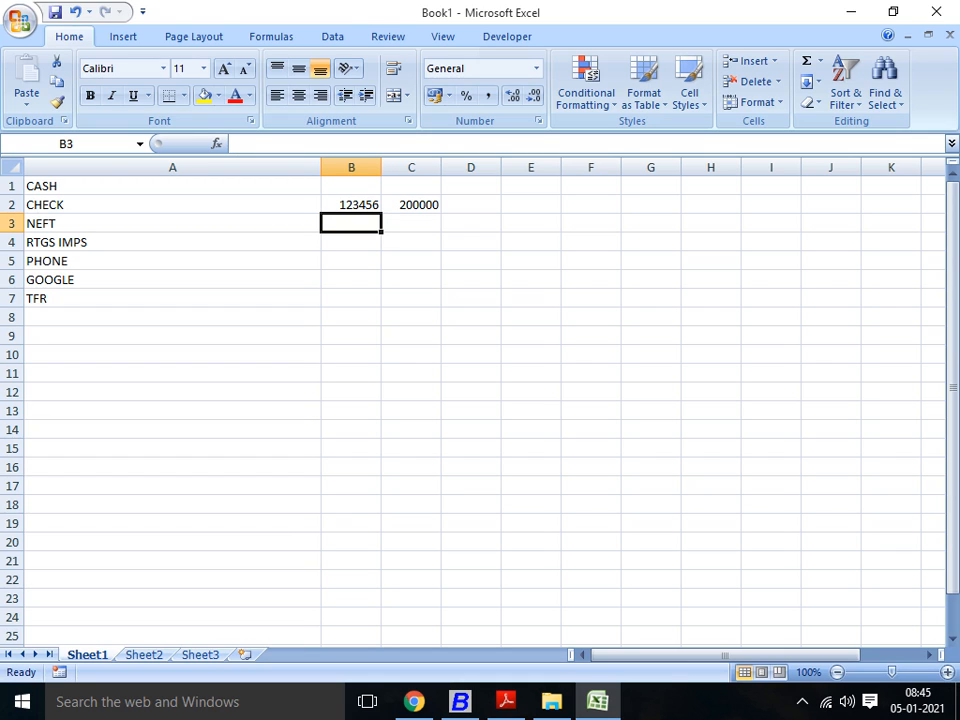
pyautogui.click(172, 205)
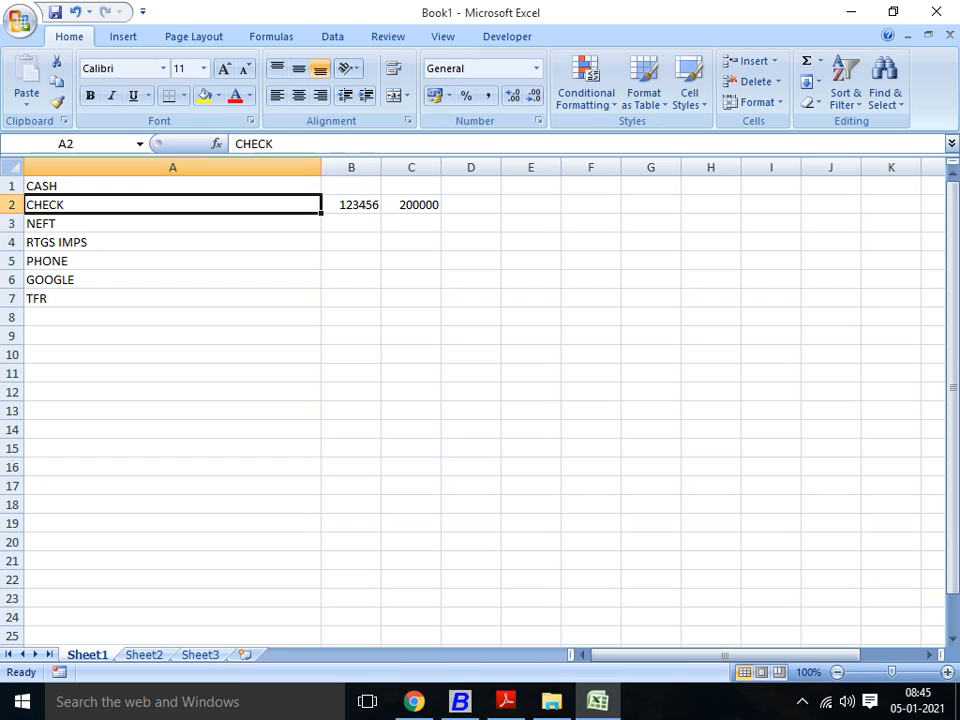
pyautogui.click(471, 205)
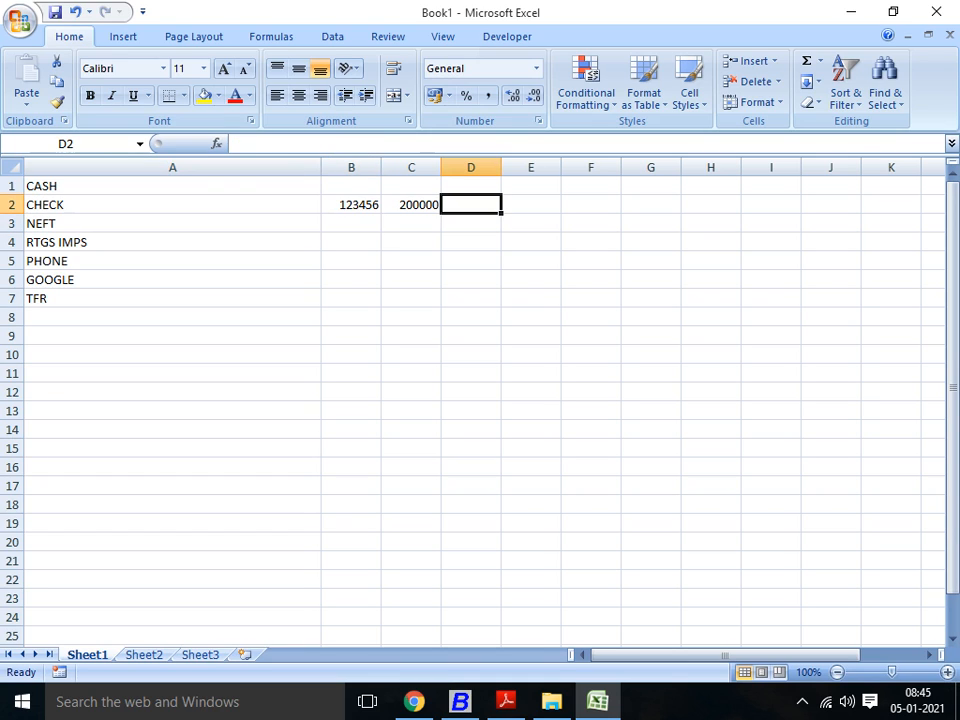
pyautogui.click(351, 205)
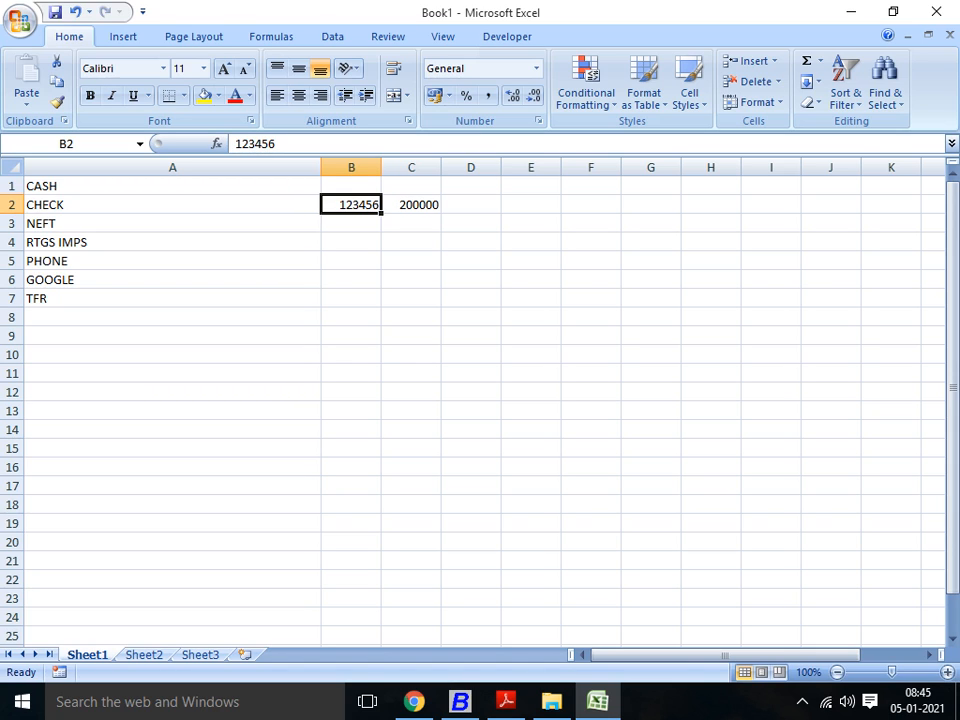
pyautogui.scroll(-1, 480, 400)
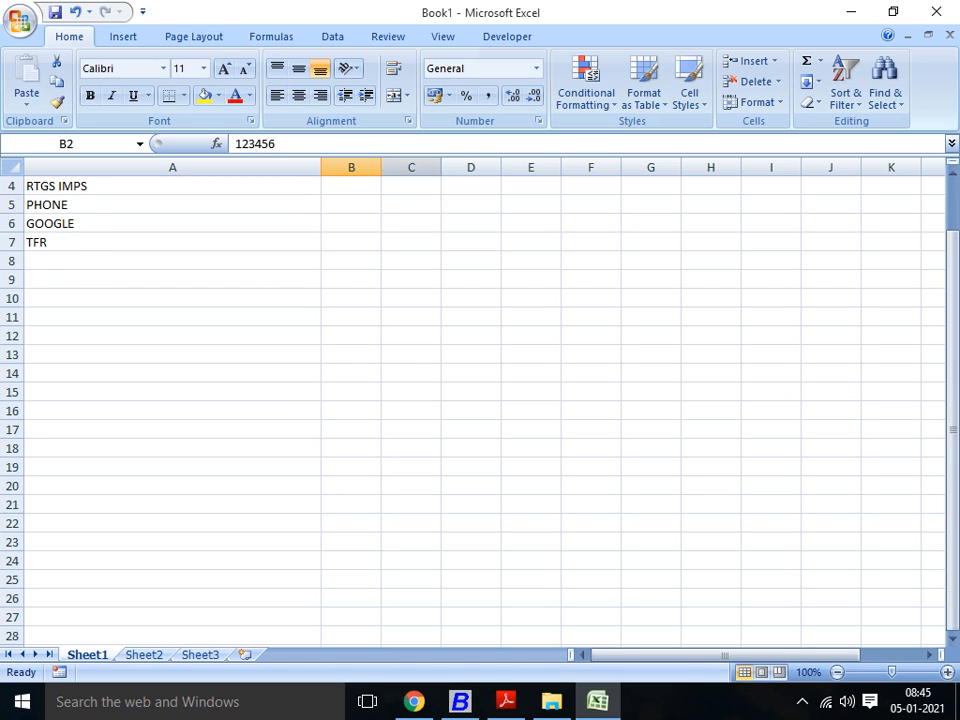
pyautogui.scroll(1, 480, 400)
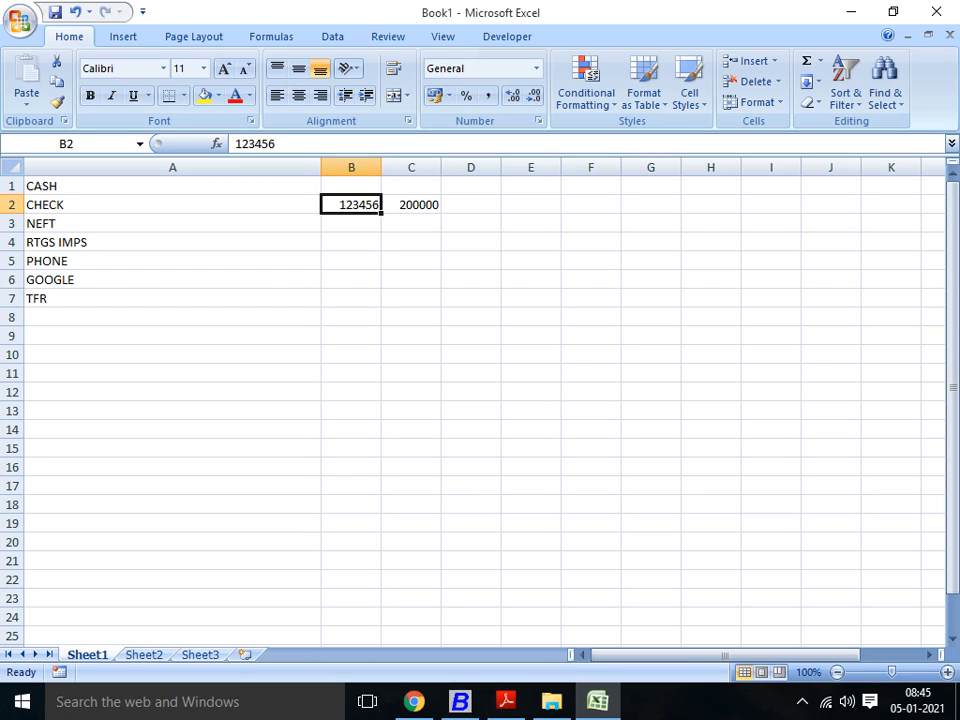
# Step: Switch to Project 5.pdf to check the Axis Bank bank book, and return to the Excel workbook
pyautogui.hotkey('alt', 'Tab')
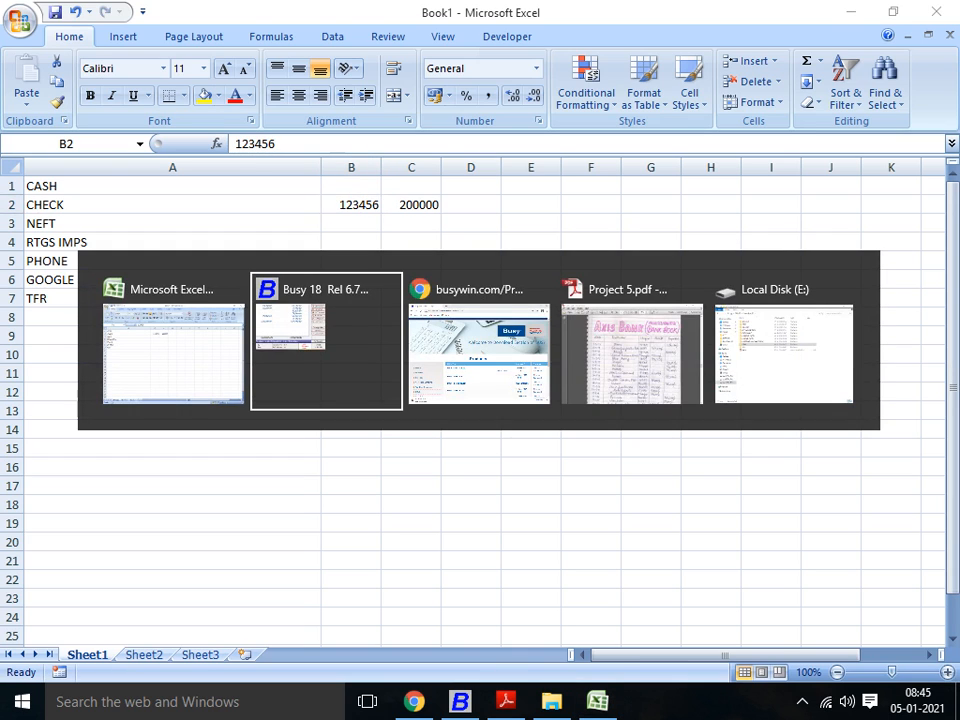
pyautogui.hotkey('alt', 'Tab')
pyautogui.hotkey('alt', 'Tab')
pyautogui.hotkey('alt', 'Tab')
pyautogui.hotkey('alt', 'Tab')
pyautogui.hotkey('alt', 'Tab')
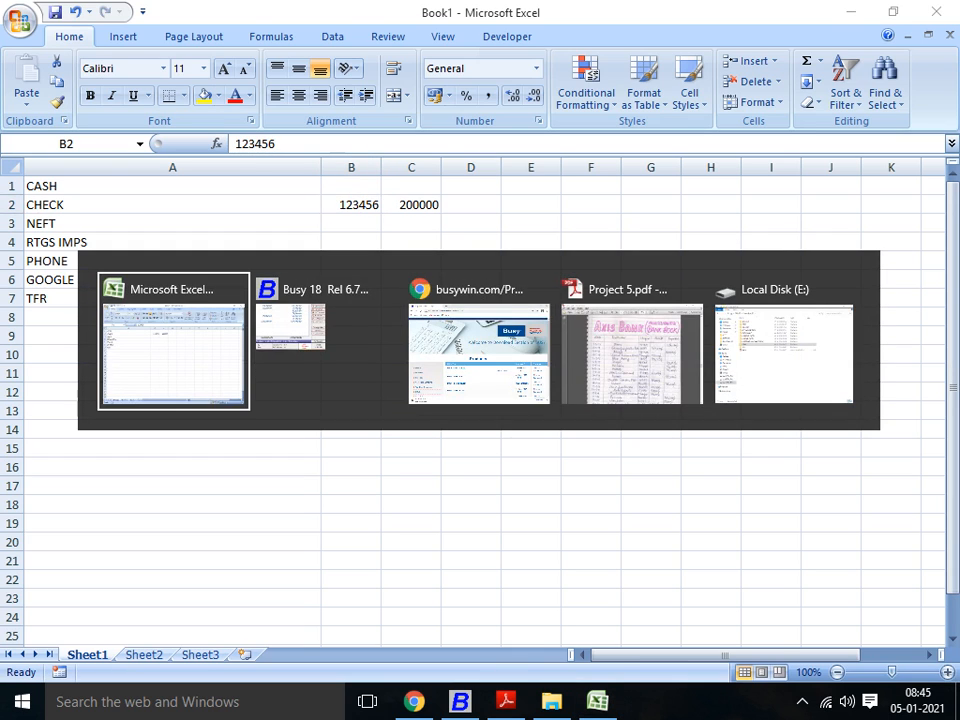
pyautogui.hotkey('alt', 'Tab')
pyautogui.hotkey('alt', 'Tab')
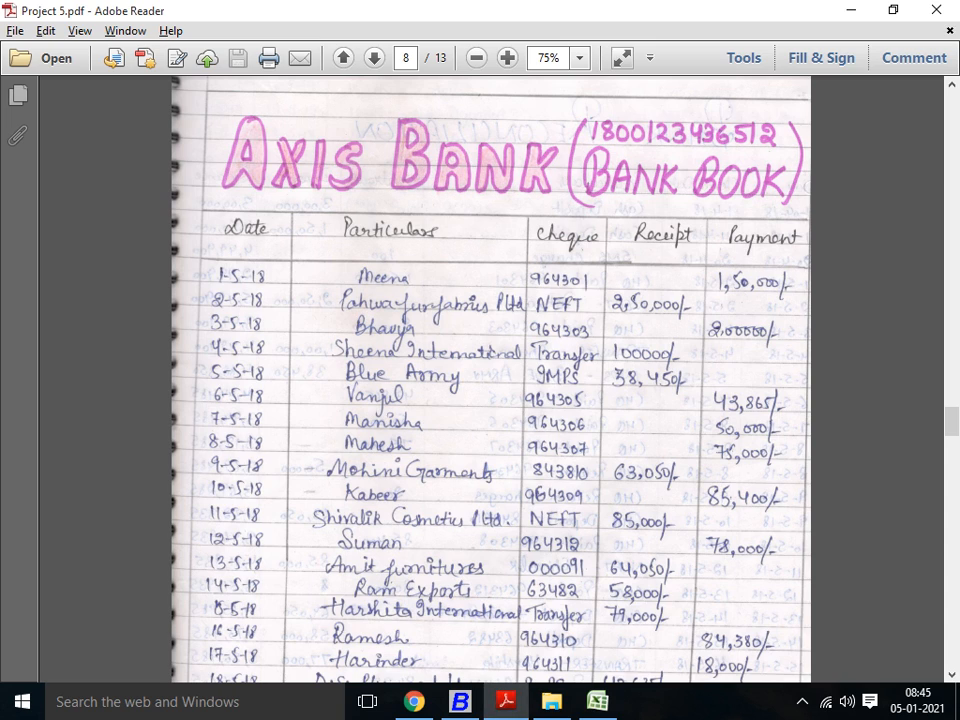
pyautogui.hotkey('alt', 'Tab')
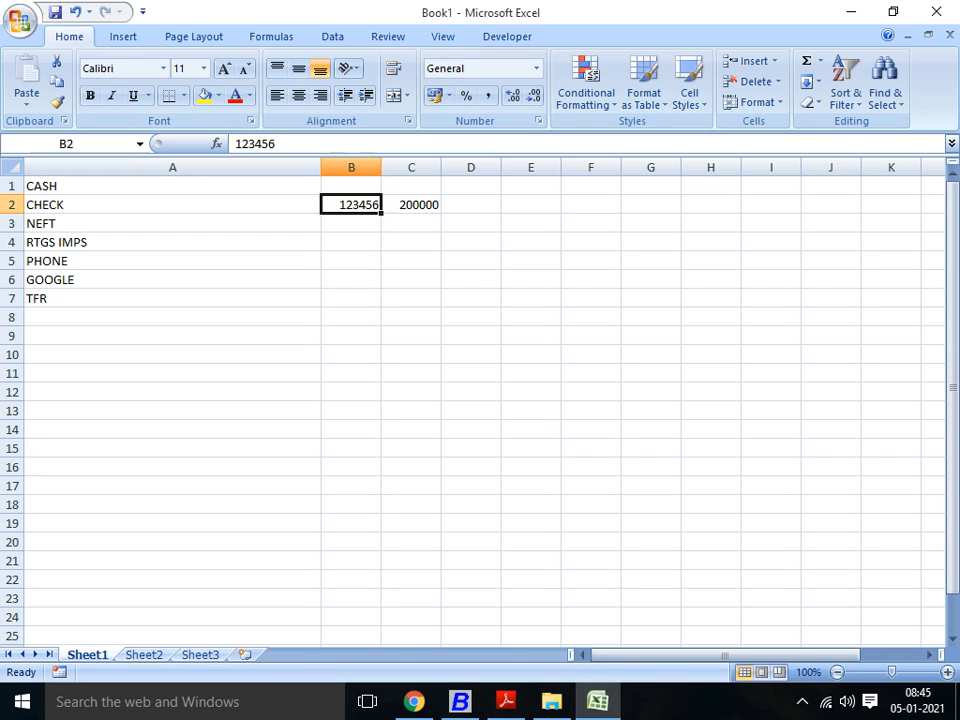
pyautogui.click(351, 186)
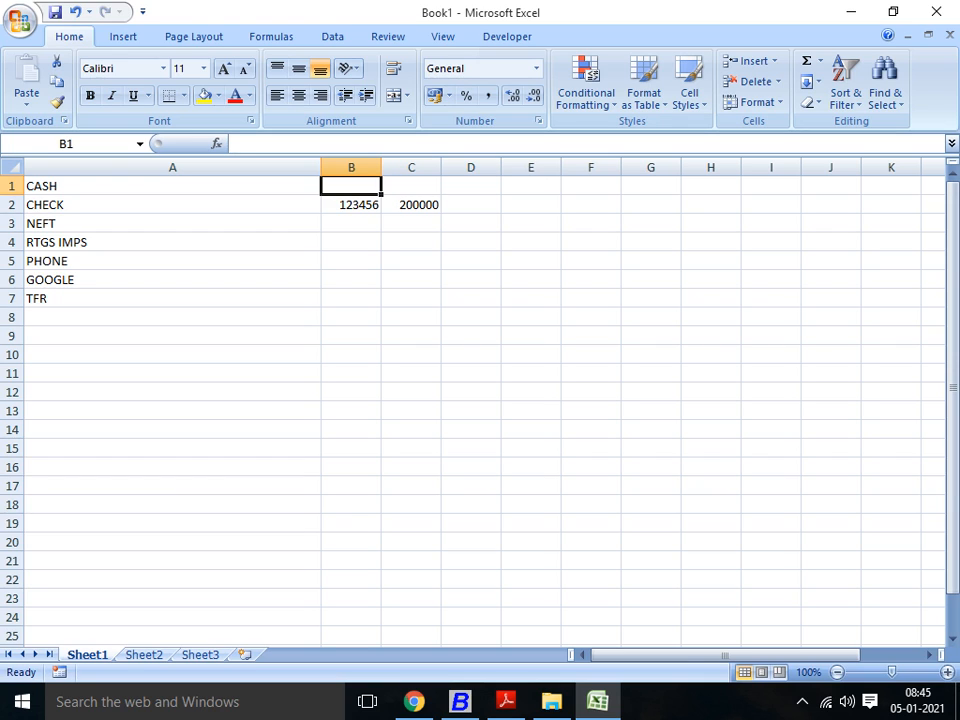
pyautogui.press('Down')
pyautogui.press('Up')
pyautogui.press('Down')
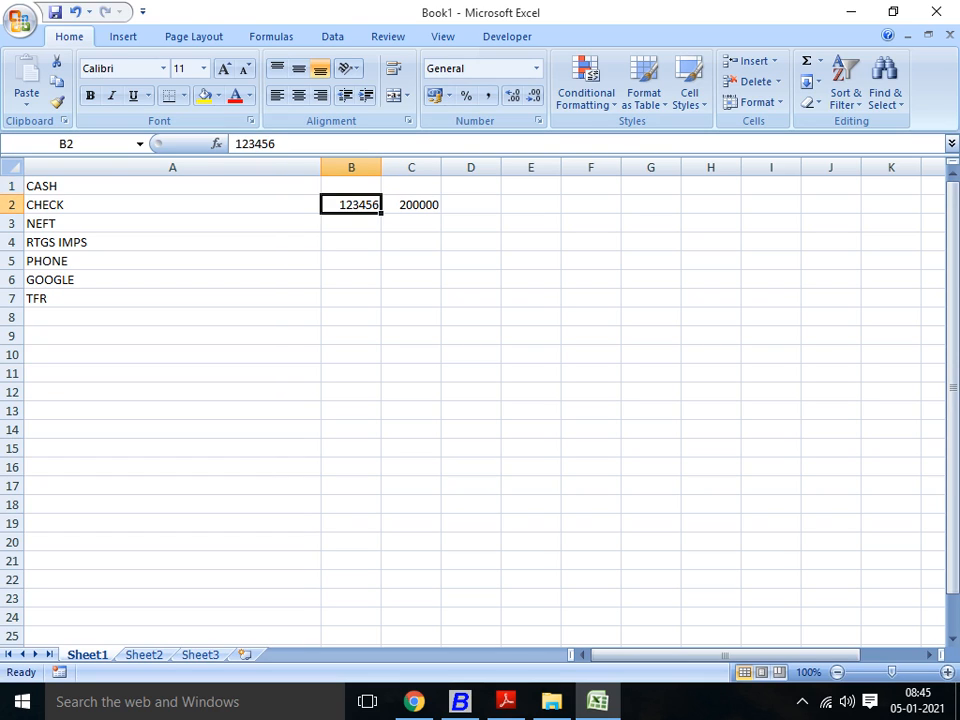
pyautogui.press('Up')
pyautogui.press('Down')
pyautogui.press('Up')
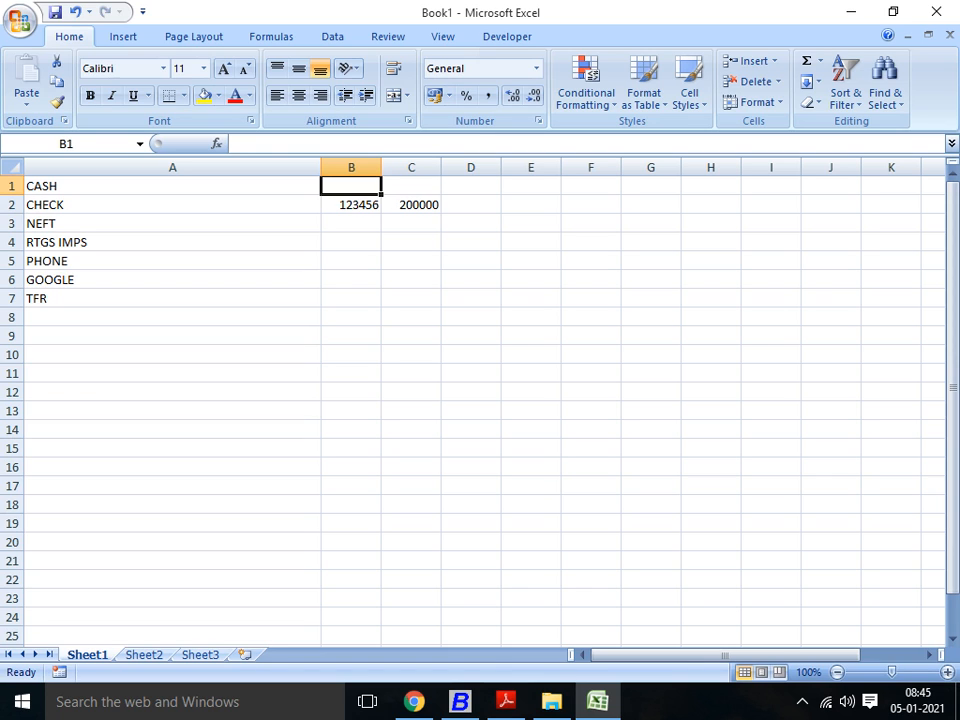
pyautogui.press('Down')
pyautogui.press('Up')
pyautogui.press('Down')
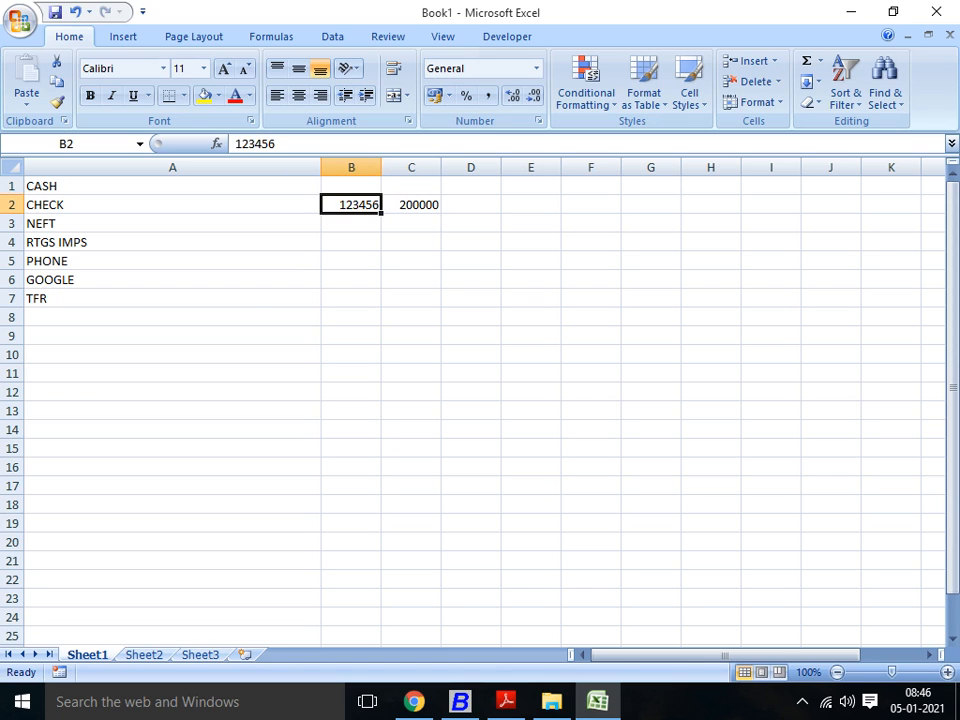
# Step: Switch to Project 5.pdf and examine the dates, cheque or transfer modes, receipts and payments in the Axis Bank bank book on page 8
pyautogui.hotkey('alt', 'Tab')
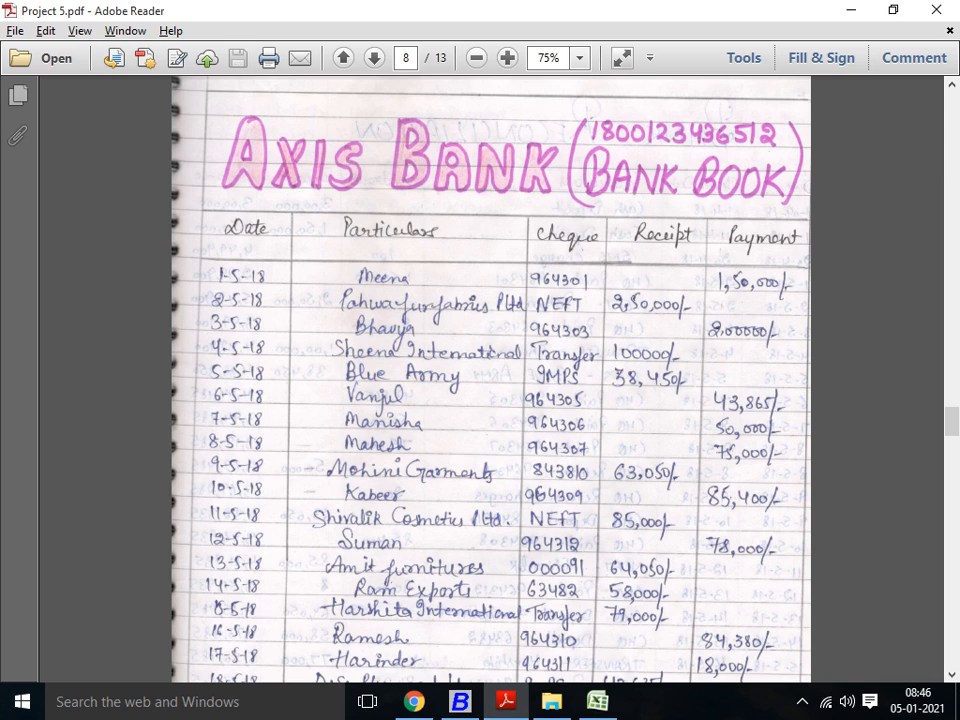
pyautogui.scroll(-3, 491, 380)
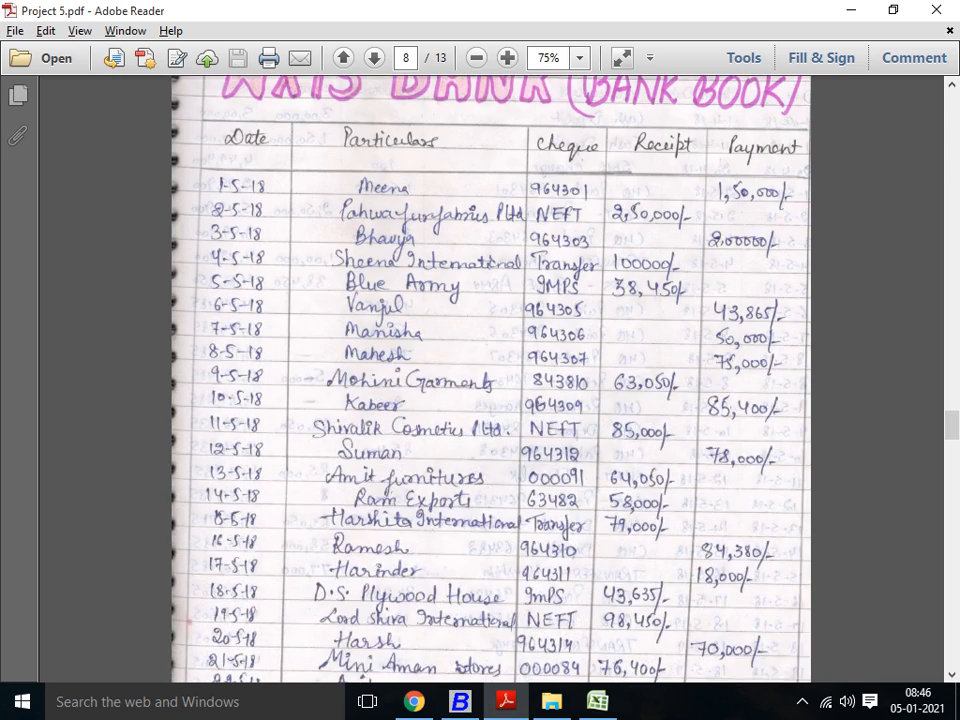
pyautogui.scroll(3, 491, 380)
pyautogui.scroll(3, 491, 380)
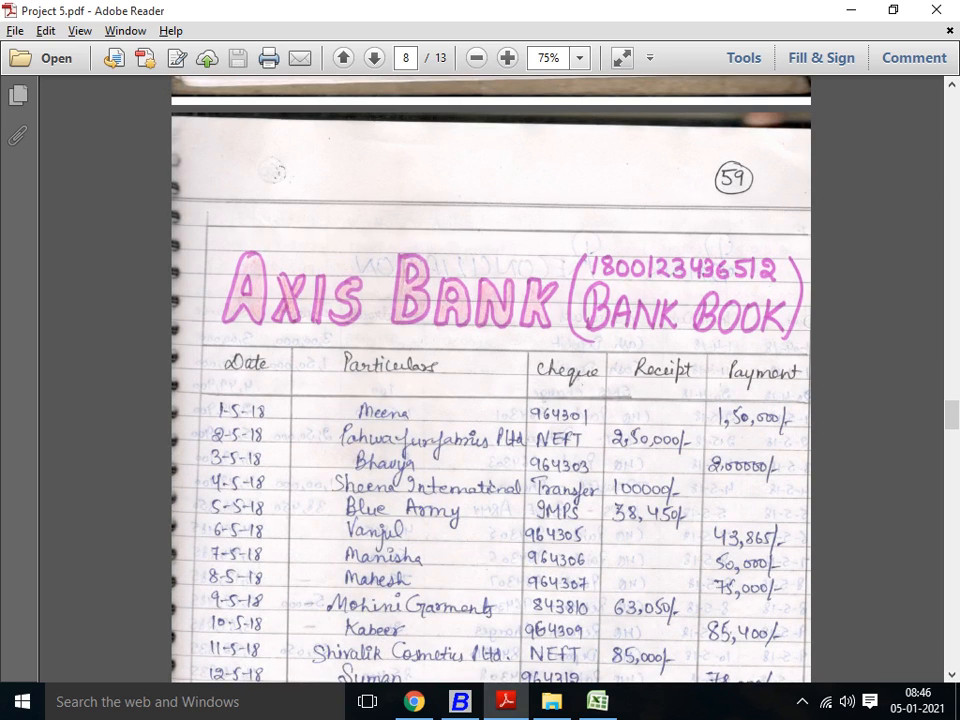
pyautogui.scroll(-2, 491, 380)
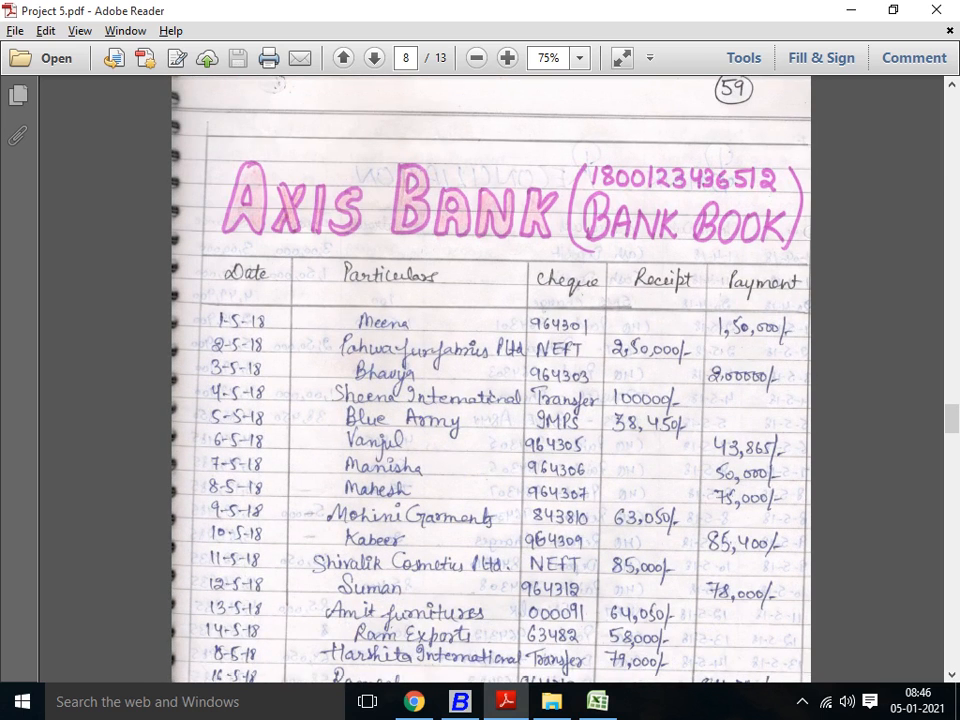
pyautogui.scroll(-3, 491, 380)
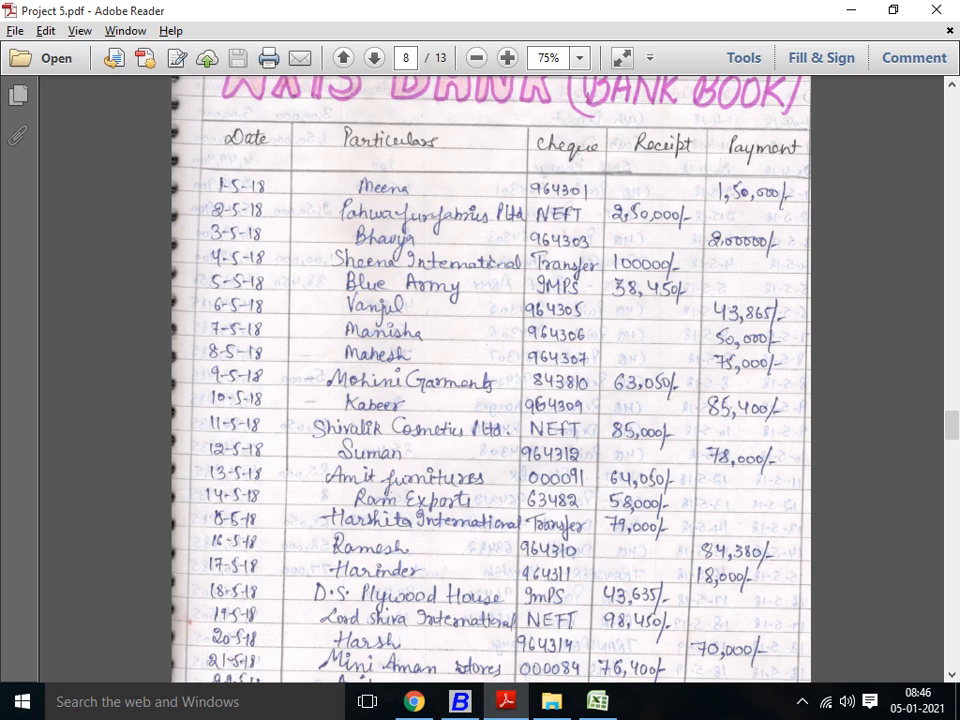
pyautogui.scroll(-1, 490, 380)
pyautogui.scroll(-2, 490, 380)
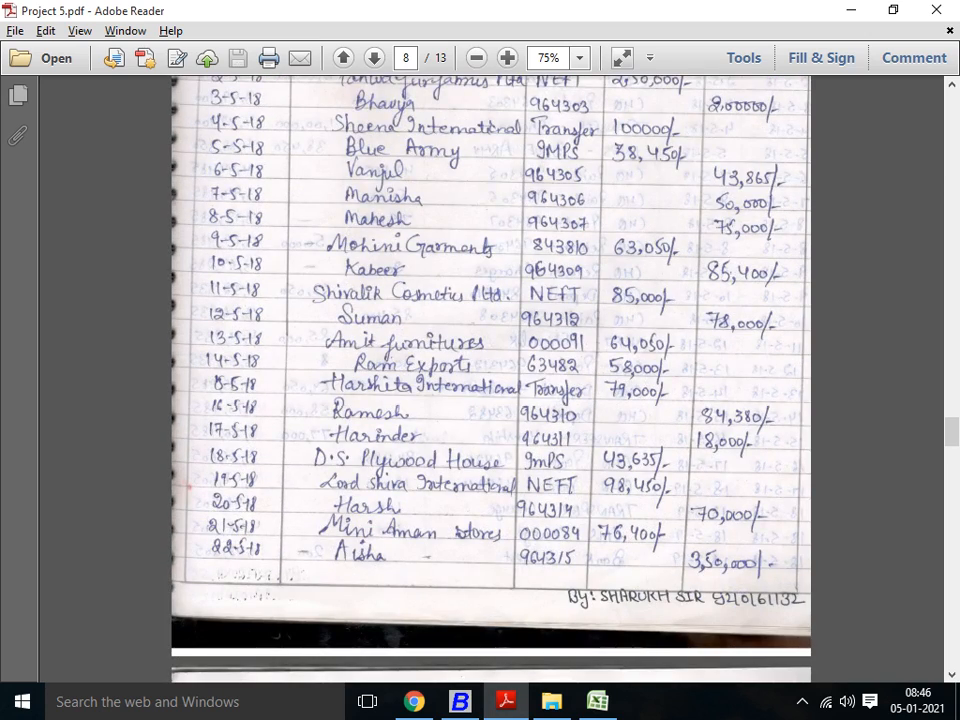
pyautogui.scroll(-5, 490, 380)
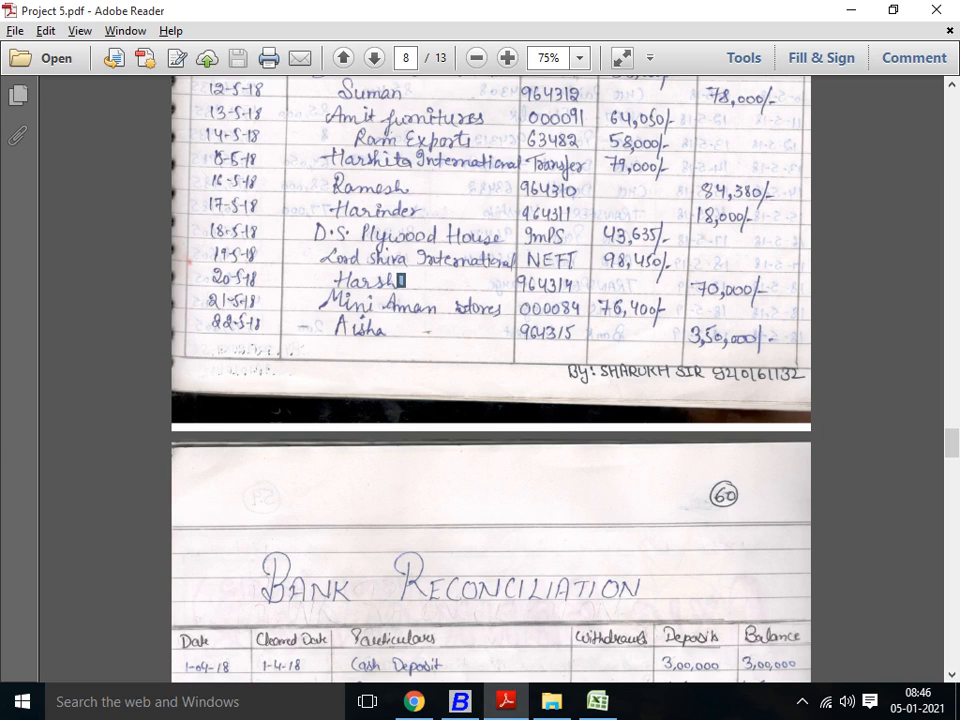
pyautogui.click(401, 280)
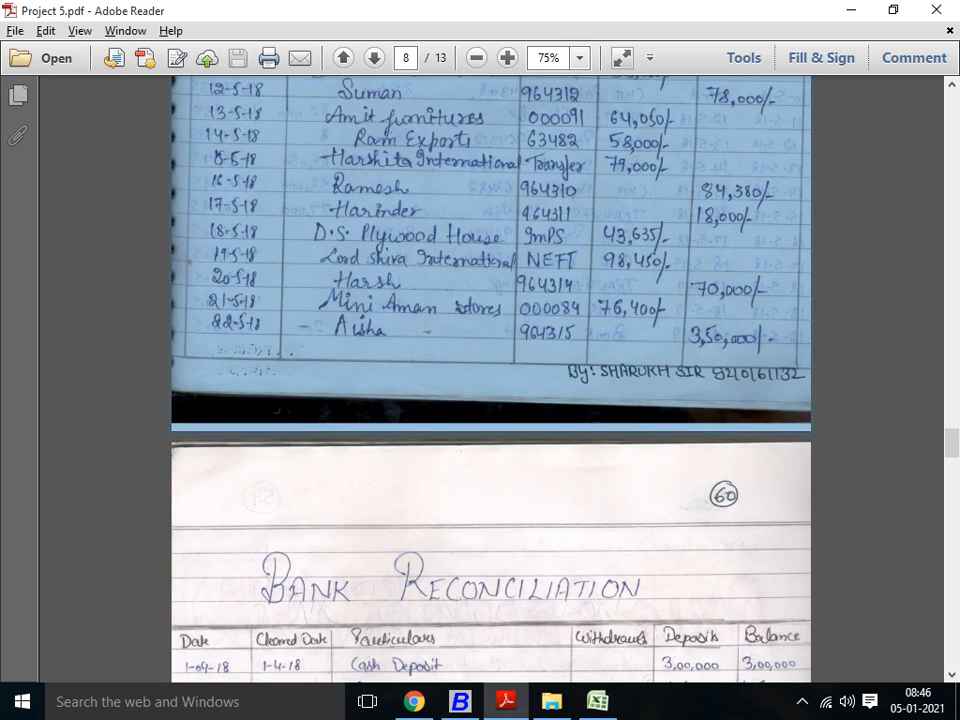
pyautogui.scroll(2, 490, 380)
pyautogui.click(401, 280)
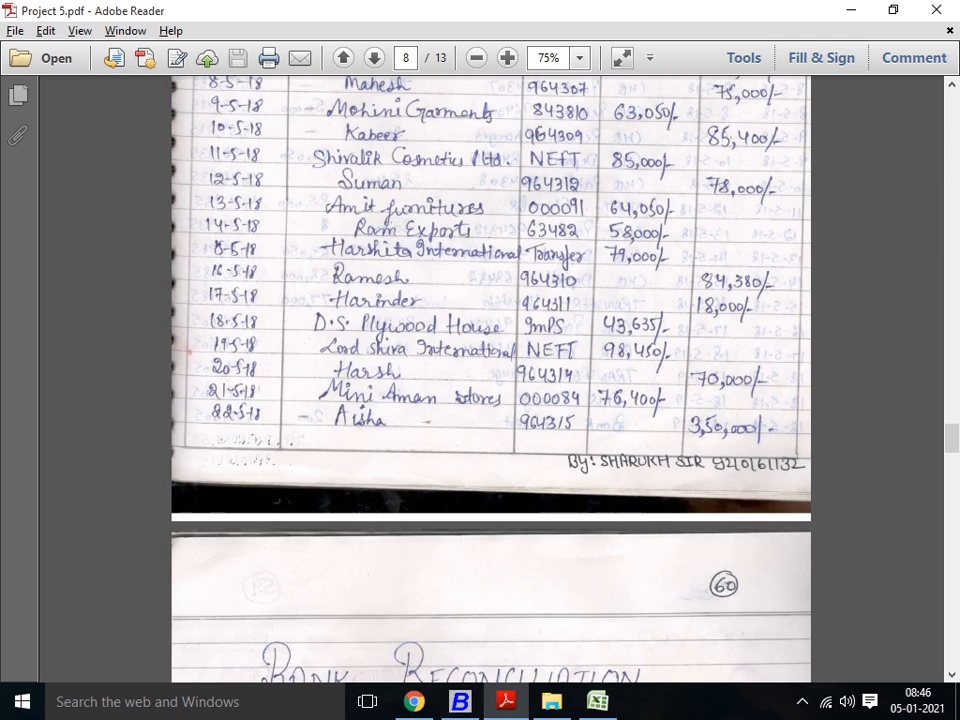
pyautogui.scroll(2, 490, 380)
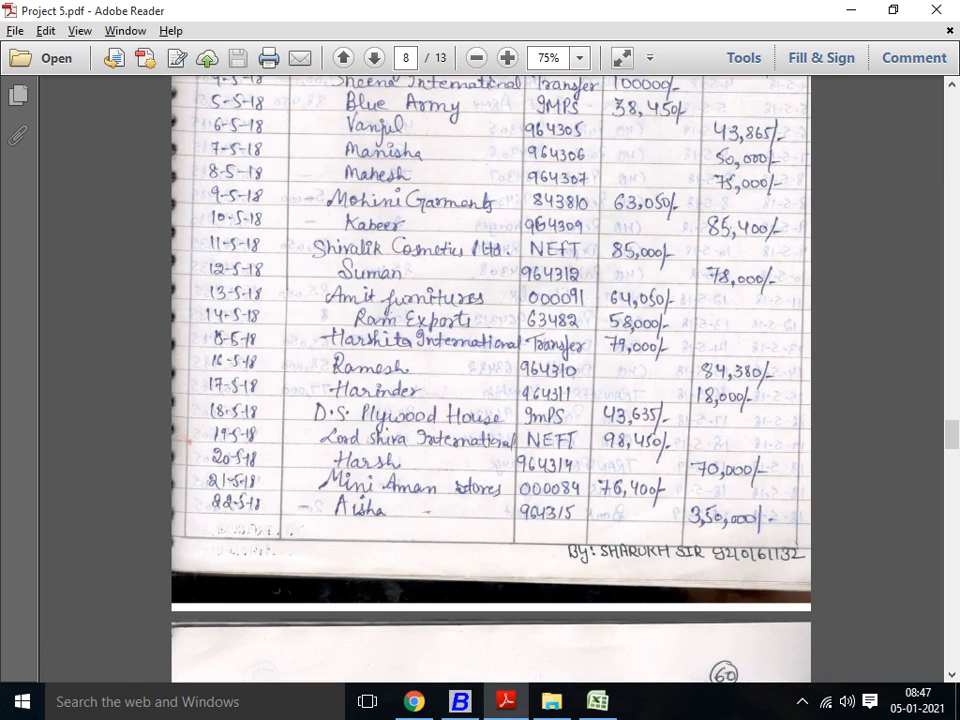
# Step: Review the Axis Bank bank book entries on page 8 up to its heading, and switch to Busy 18
pyautogui.hotkey('ctrl', 'a')
pyautogui.scroll(3, 490, 380)
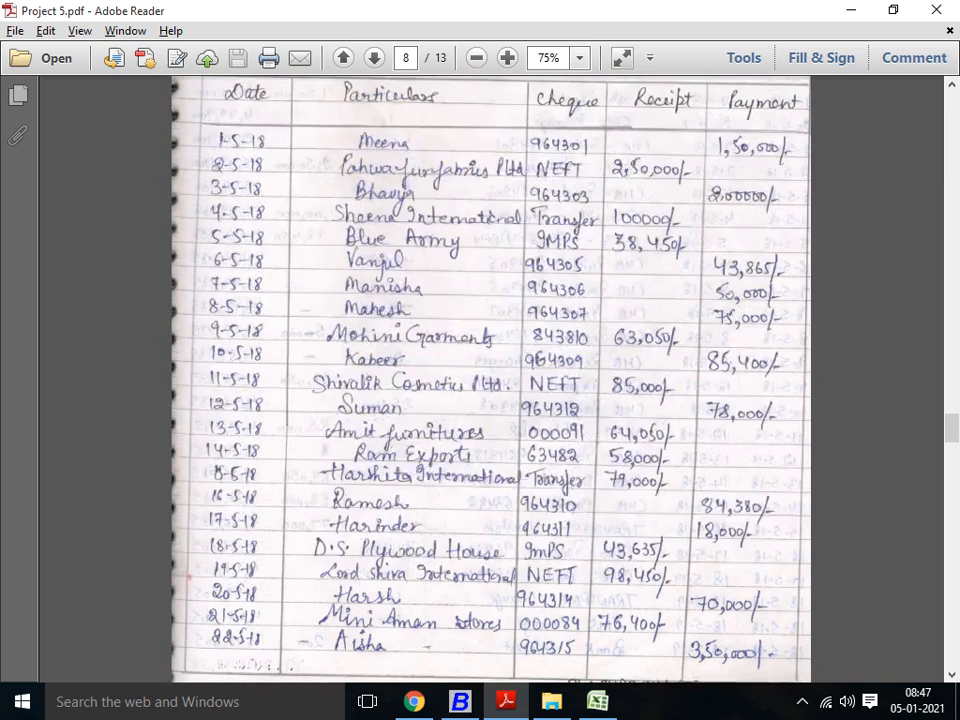
pyautogui.scroll(2, 490, 380)
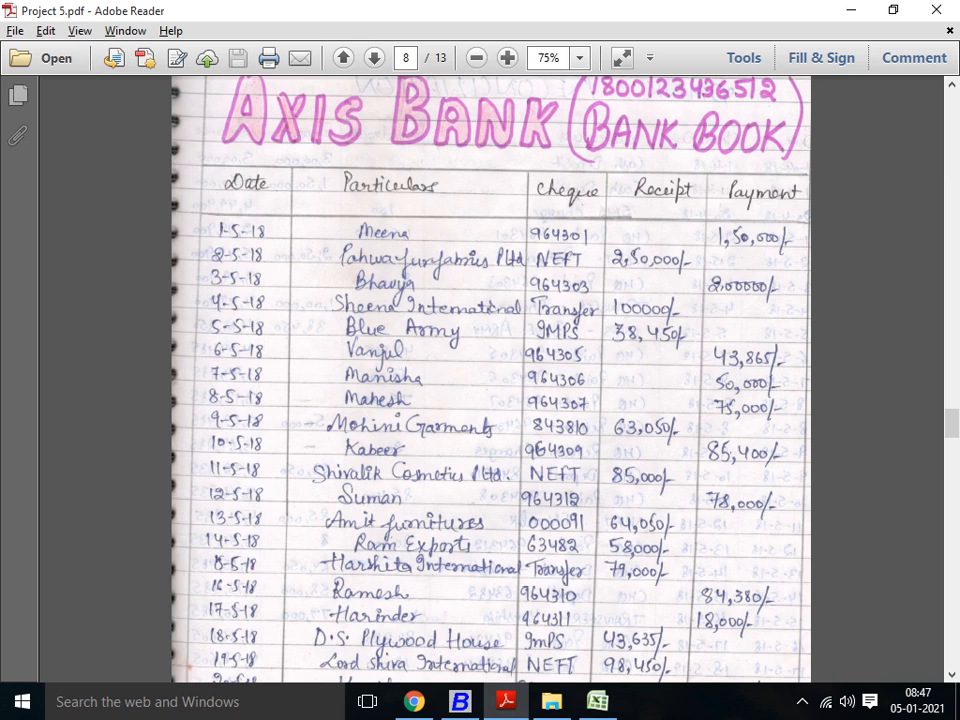
pyautogui.hotkey('alt', 'Tab')
pyautogui.hotkey('alt', 'Tab')
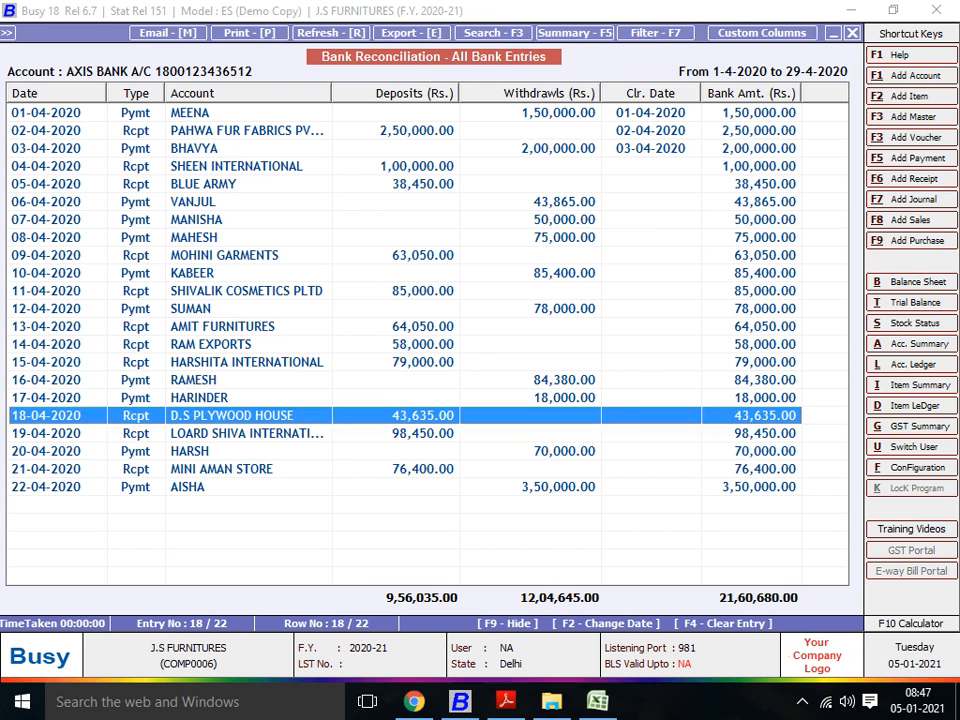
# Step: Set the clearing date of the Harshita International receipt to 15-04-2020, with Clear Full Voucher set to Y
pyautogui.press('Up')
pyautogui.press('Up')
pyautogui.press('Up')
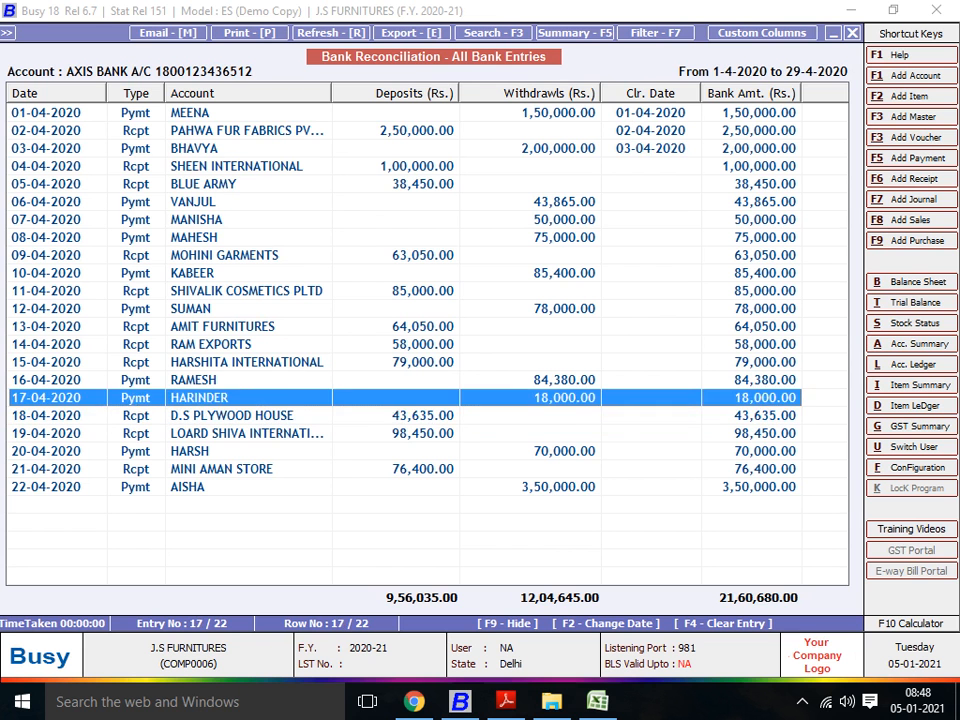
pyautogui.press('F2')
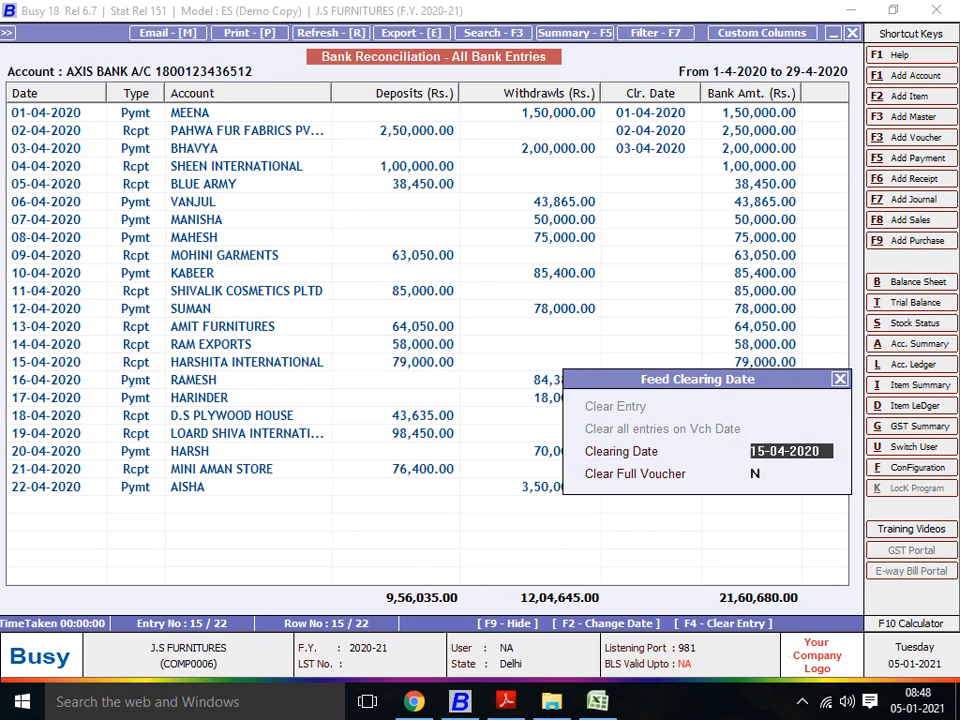
pyautogui.press('Return')
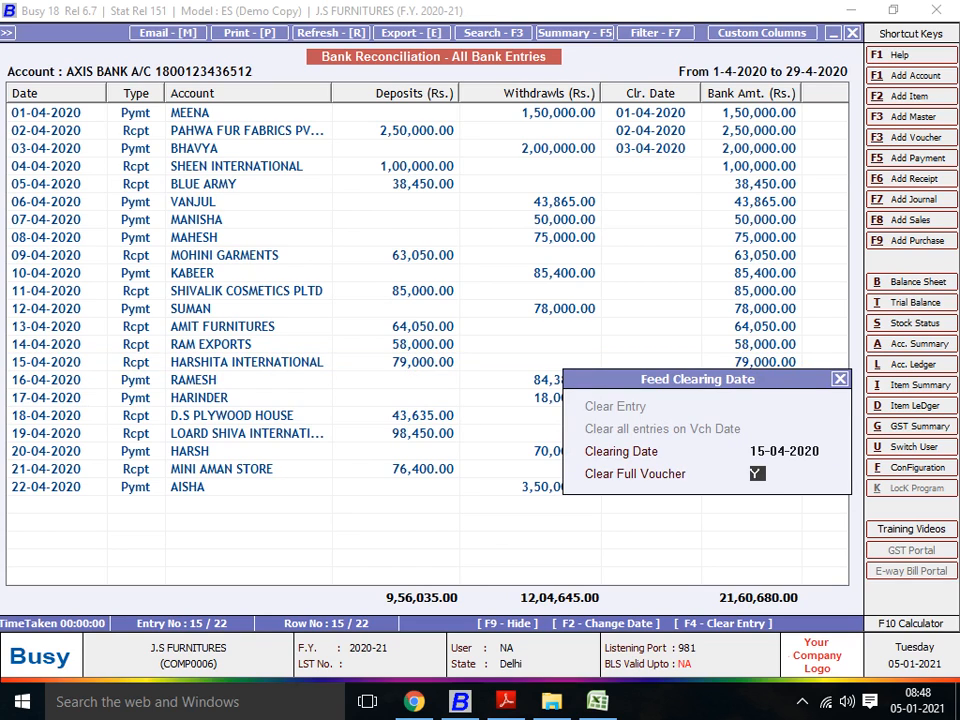
pyautogui.press('Return')
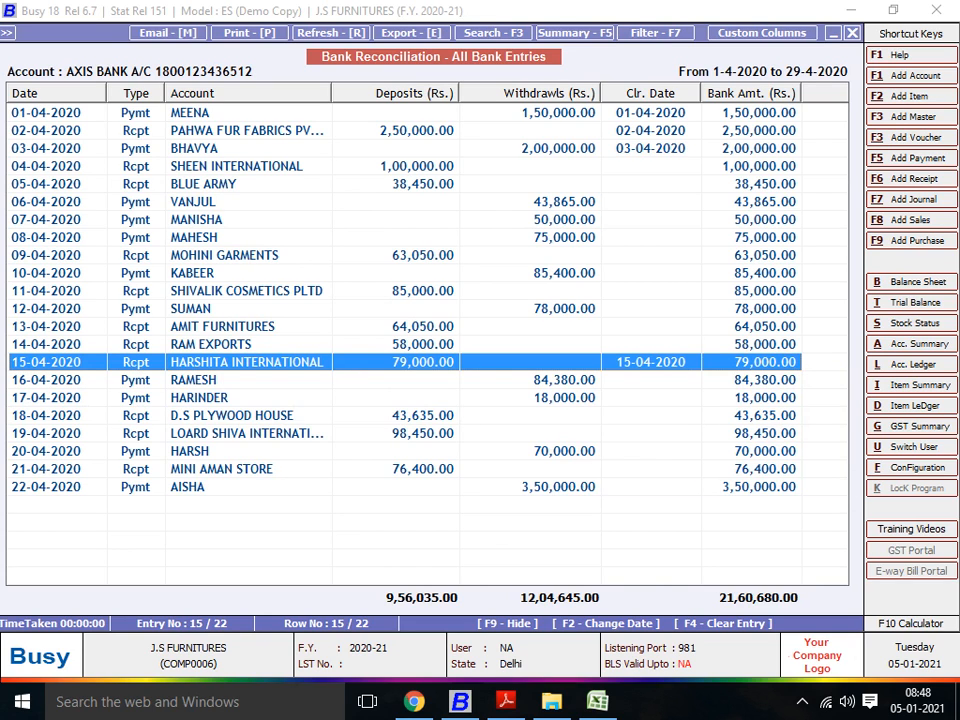
# Step: Set the clearing date of the 50,000 payment dated 07-04-2020 to 07-04-2020, with Clear Full Voucher set to Y
pyautogui.press('Up')
pyautogui.press('Up')
pyautogui.press('Up')
pyautogui.press('Up')
pyautogui.press('Up')
pyautogui.press('Up')
pyautogui.press('Up')
pyautogui.press('Up')
pyautogui.press('Up')
pyautogui.press('Up')
pyautogui.press('Up')
pyautogui.press('Up')
pyautogui.press('Up')
pyautogui.press('Up')
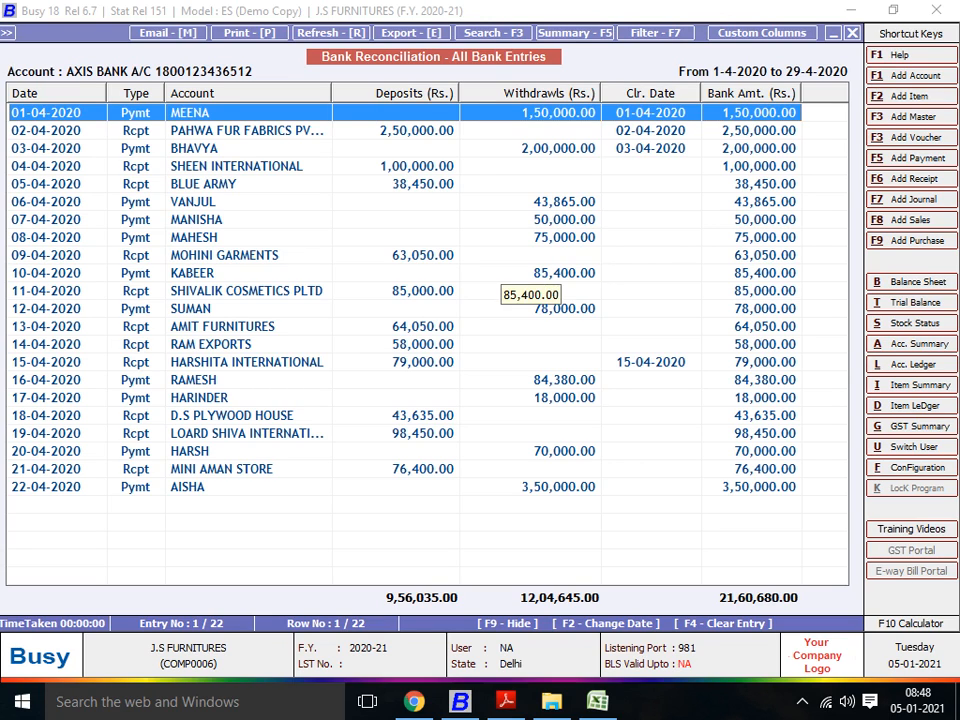
pyautogui.press('Down')
pyautogui.press('Down')
pyautogui.press('Down')
pyautogui.press('Down')
pyautogui.press('Down')
pyautogui.press('Down')
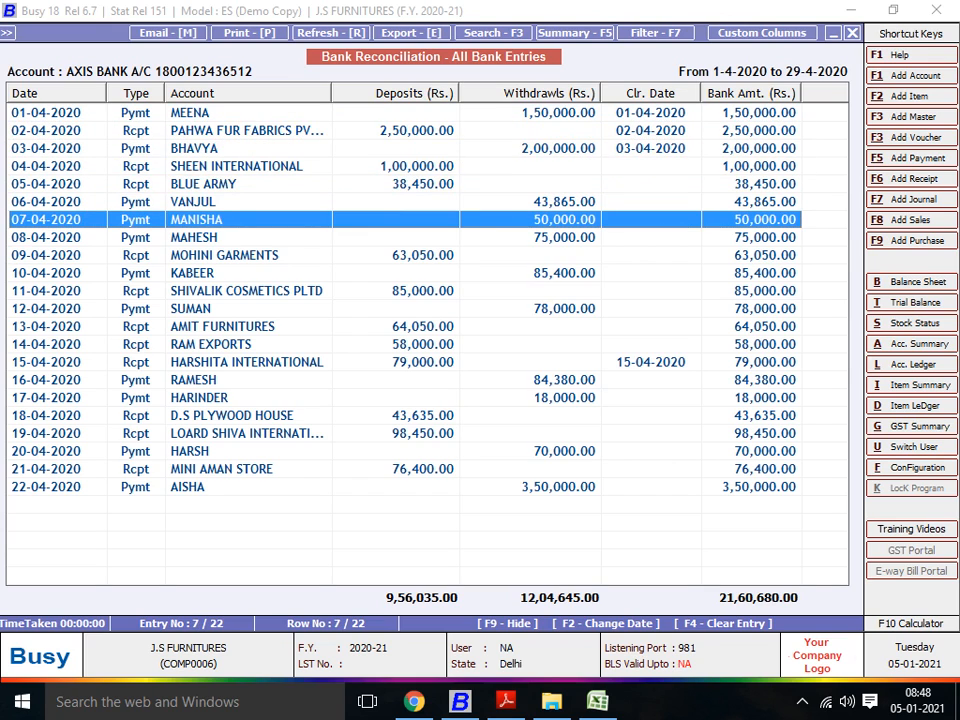
pyautogui.press('Return')
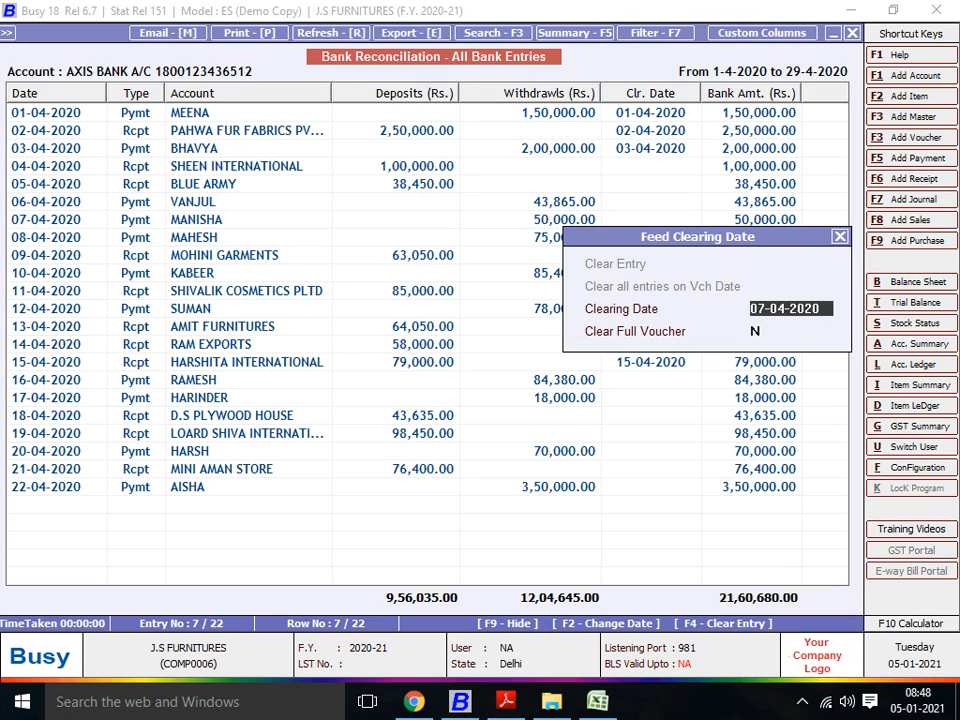
pyautogui.press('Return')
pyautogui.write('Y')
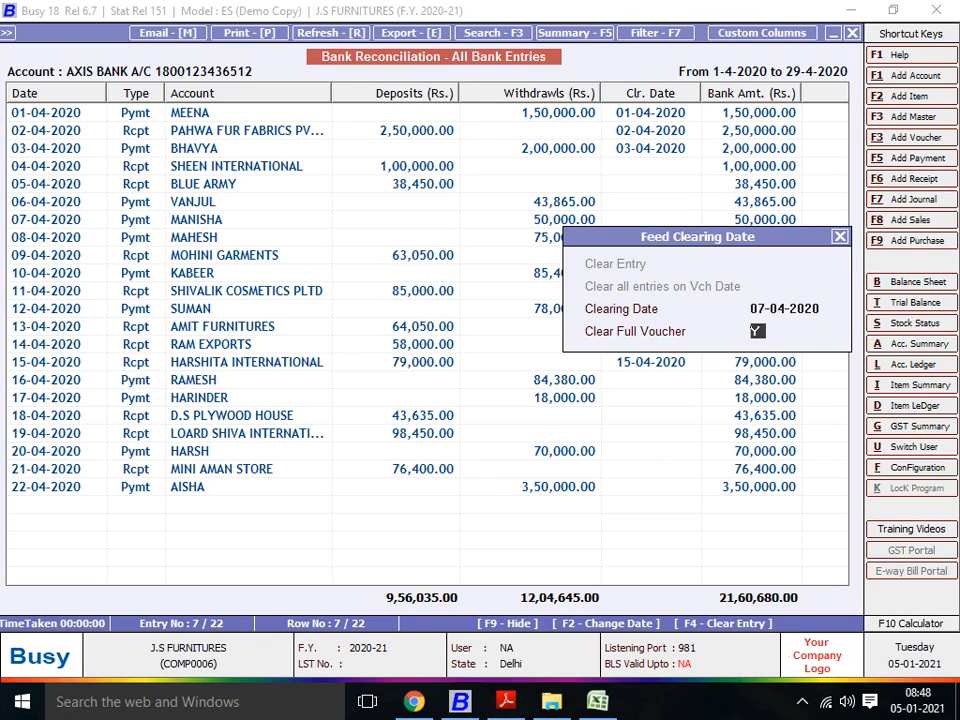
pyautogui.press('Return')
# Step: Check the clearing dates in the list of all bank entries and close the report
pyautogui.press('Up')
pyautogui.press('Up')
pyautogui.press('Up')
pyautogui.press('Up')
pyautogui.press('Up')
pyautogui.press('Up')
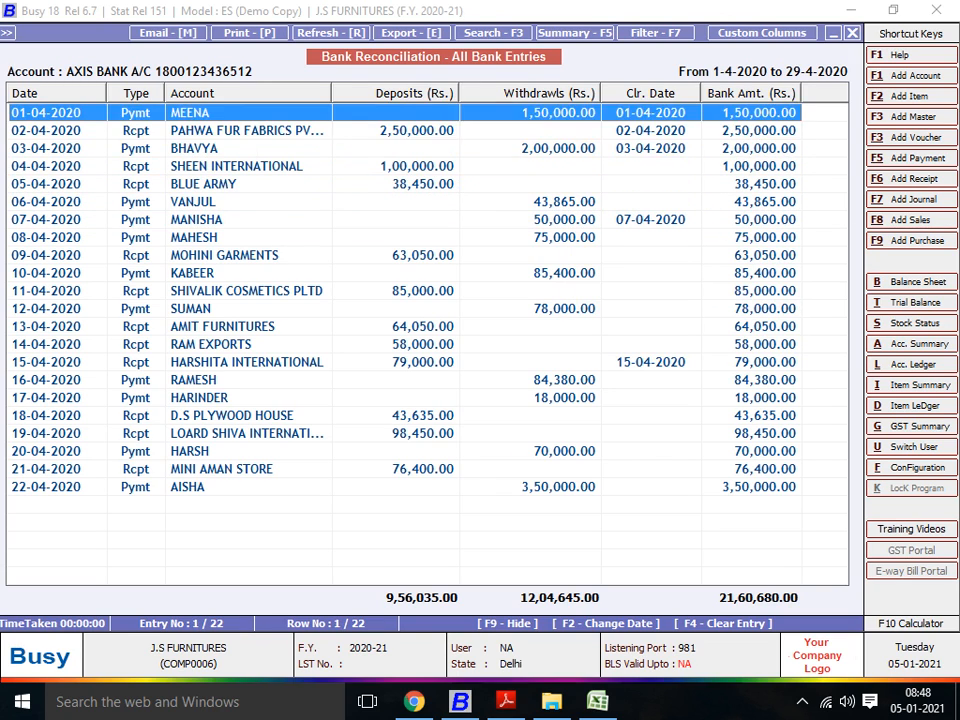
pyautogui.press('Down')
pyautogui.press('Down')
pyautogui.press('Down')
pyautogui.press('Down')
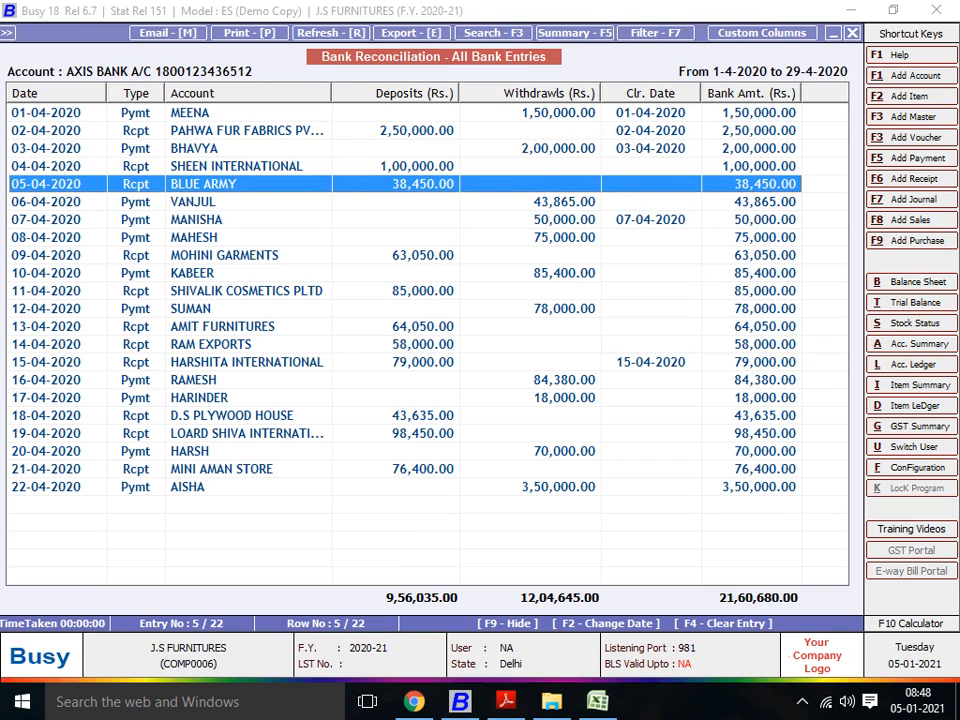
pyautogui.press('Escape')
pyautogui.press('Escape')
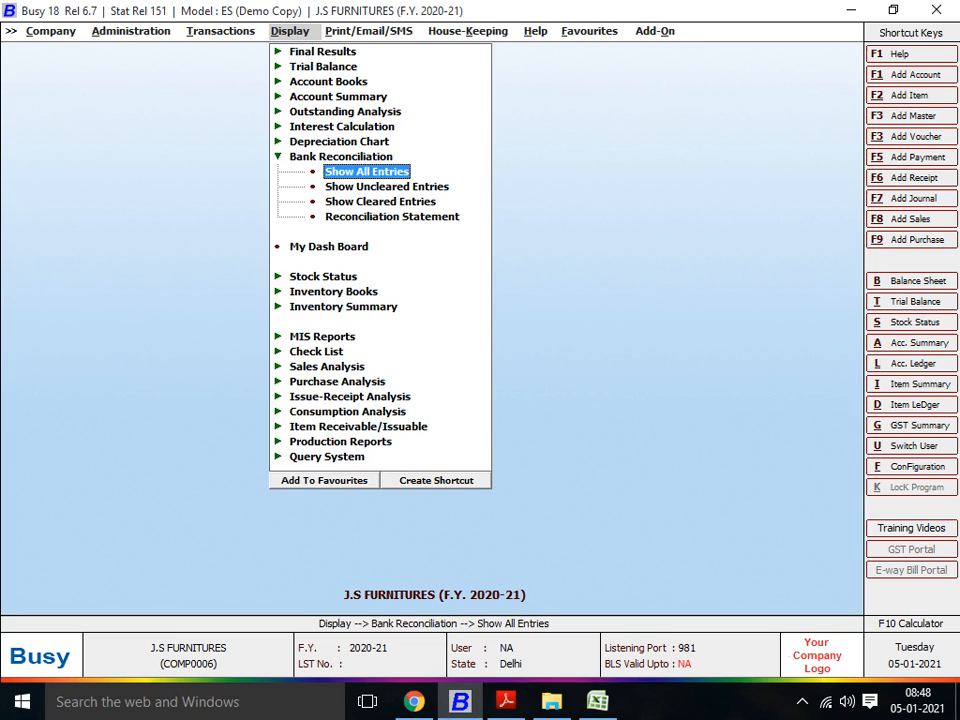
# Step: Open the uncleared entries report for Axis Bank from 01-04-2020 to 29-04-2020, status as on 29-04-2020, without short narration or instrument details
pyautogui.press('Down')
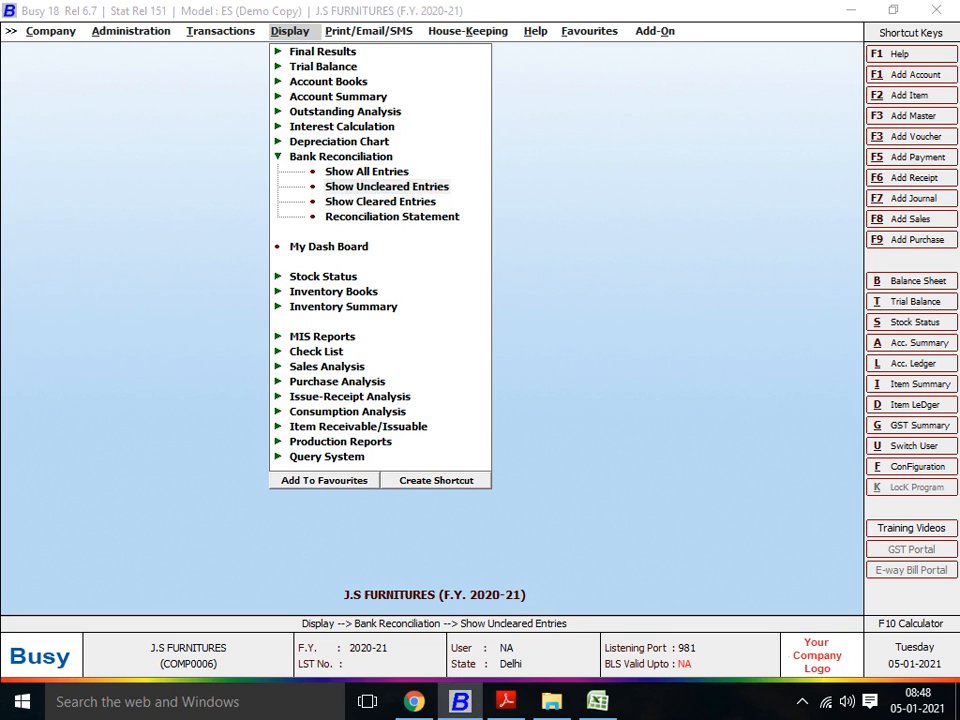
pyautogui.press('Return')
pyautogui.press('Return')
pyautogui.press('Return')
pyautogui.press('Return')
pyautogui.press('Return')
pyautogui.press('Return')
pyautogui.press('Return')
pyautogui.press('Return')
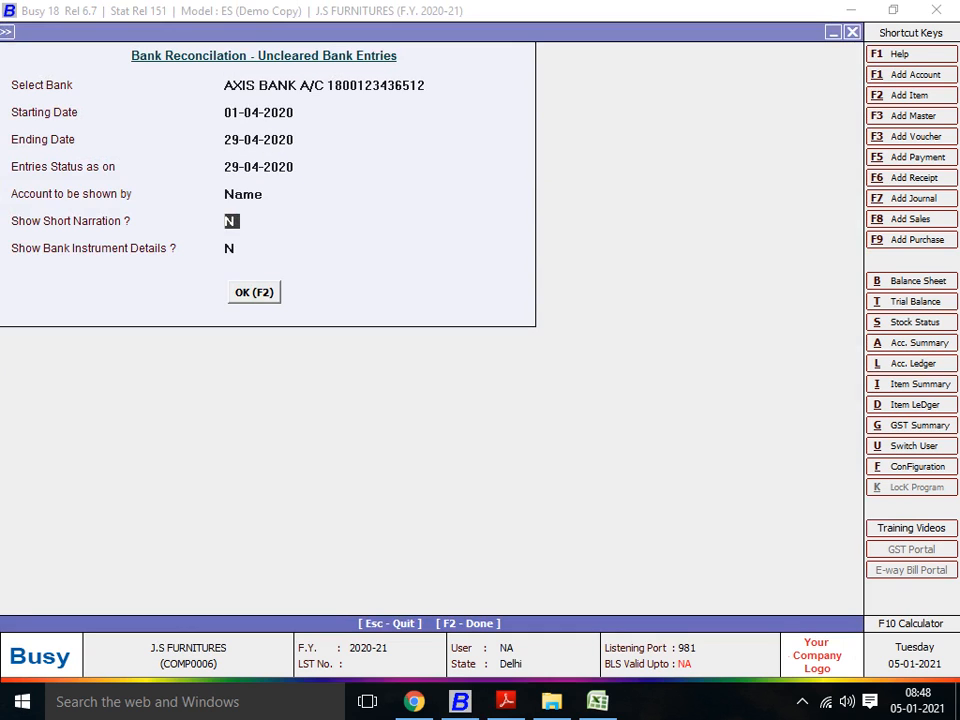
pyautogui.press('Return')
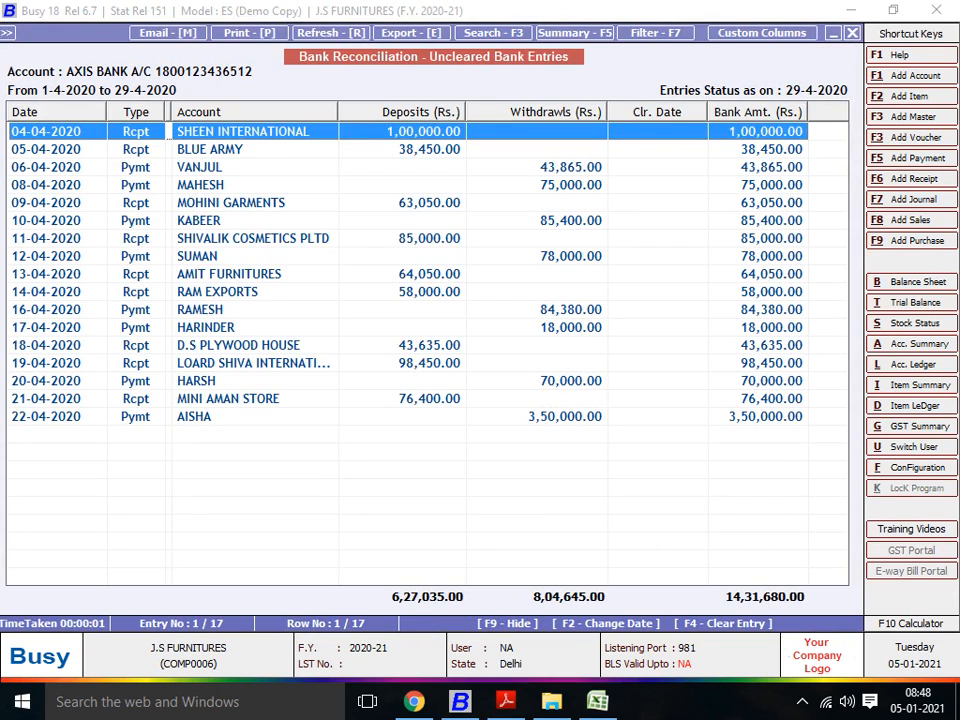
# Step: Look through the uncleared Axis Bank deposits and withdrawals down to the last entry, and close the report
pyautogui.press('Down')
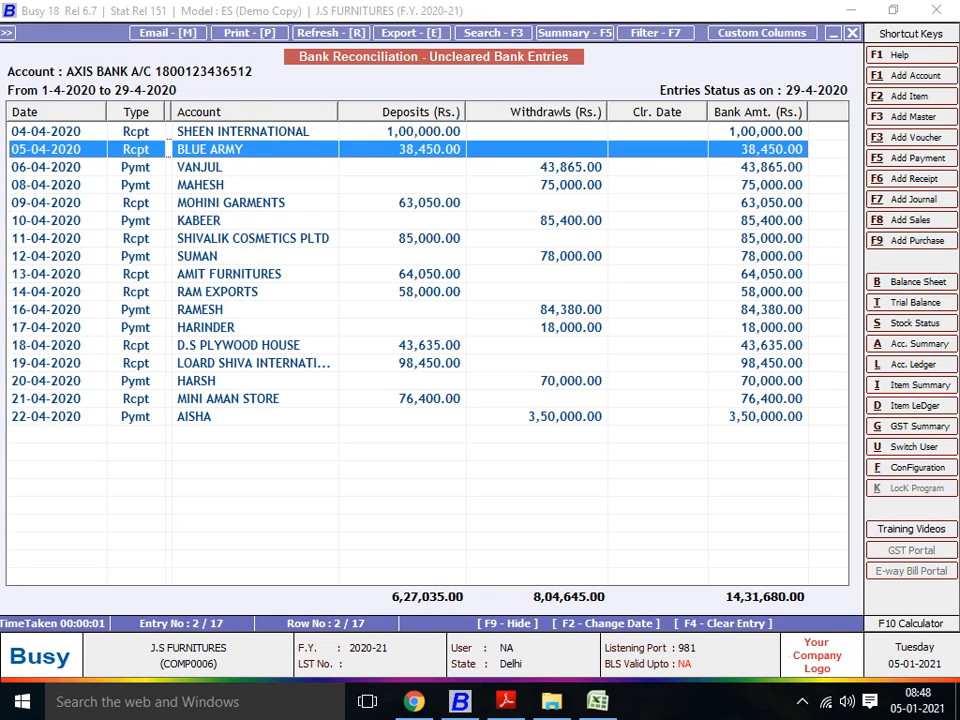
pyautogui.press('Down')
pyautogui.press('Down')
pyautogui.press('Down')
pyautogui.press('Down')
pyautogui.press('Down')
pyautogui.press('Down')
pyautogui.press('Down')
pyautogui.press('Down')
pyautogui.press('Down')
pyautogui.press('Down')
pyautogui.press('Down')
pyautogui.press('Down')
pyautogui.press('Down')
pyautogui.press('Down')
pyautogui.press('Down')
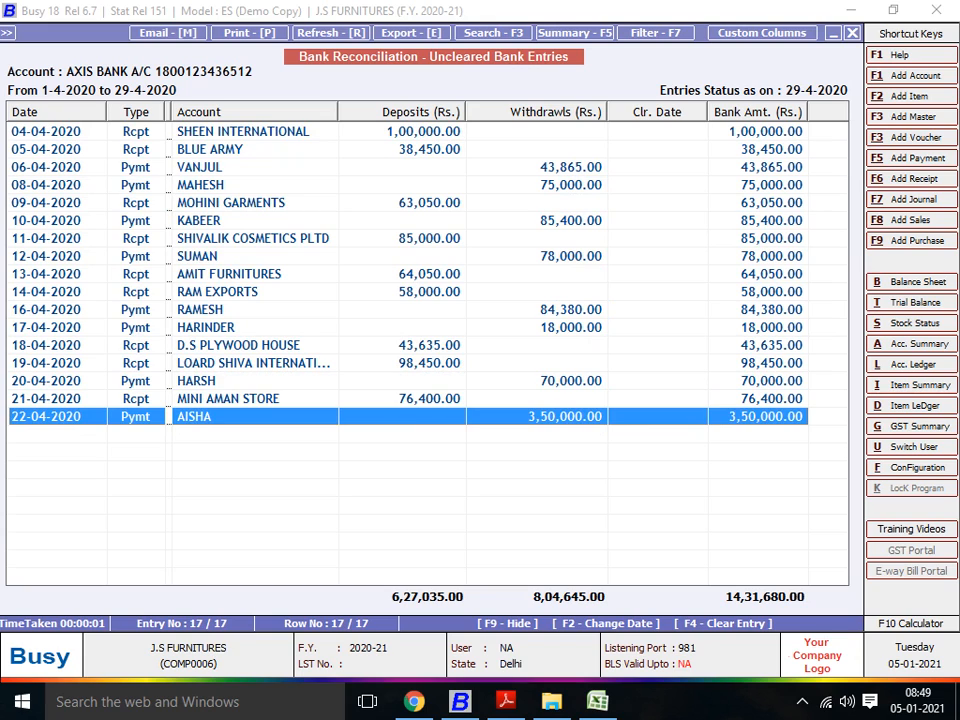
pyautogui.press('Escape')
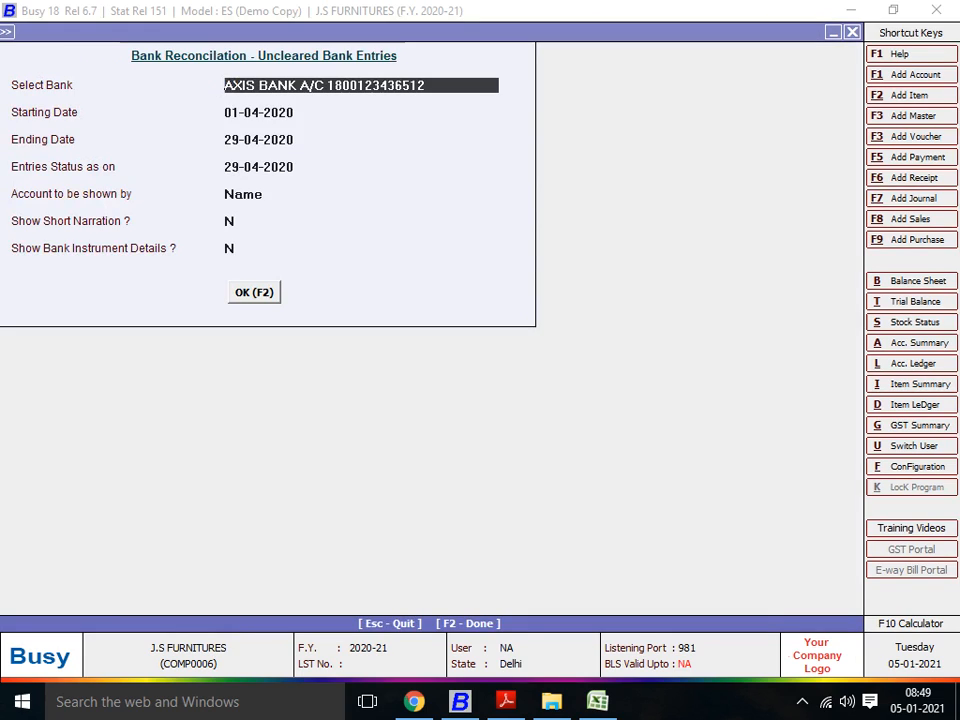
pyautogui.press('Escape')
# Step: Open the cleared entries report for Axis Bank from 01-04-2020 to 29-04-2020, without short narration or instrument details
pyautogui.press('Down')
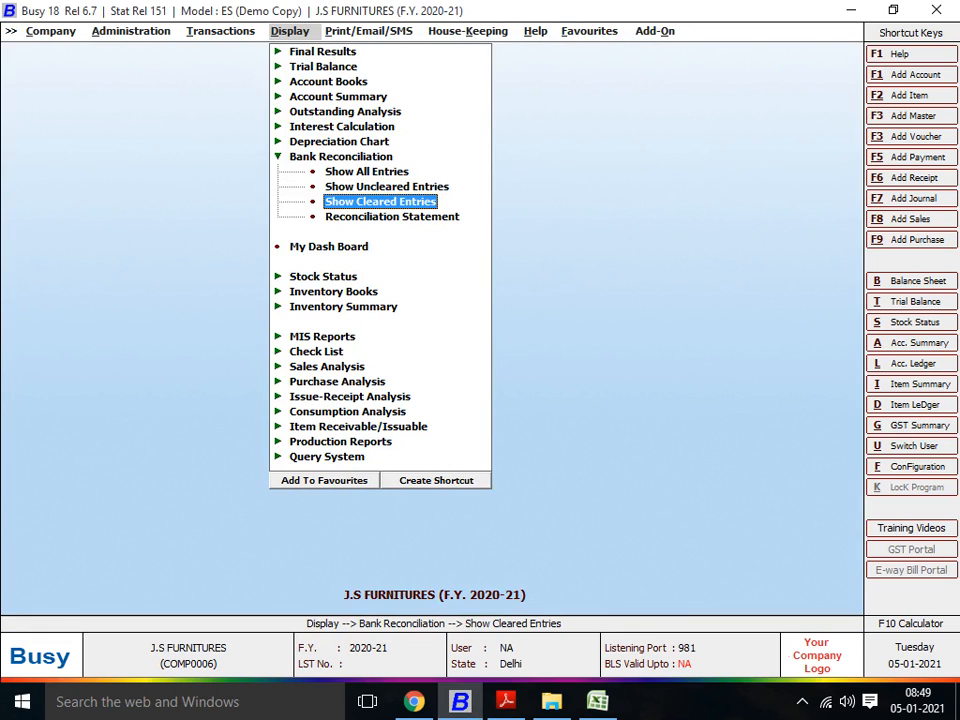
pyautogui.press('Down')
pyautogui.press('Up')
pyautogui.press('Return')
pyautogui.press('Return')
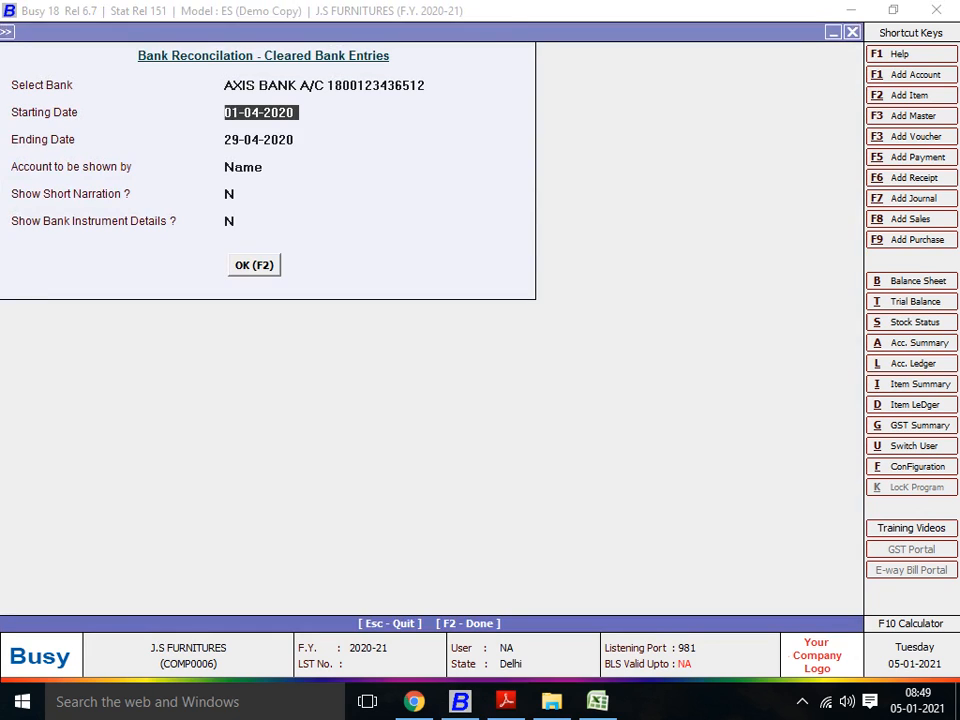
pyautogui.press('Return')
pyautogui.press('Return')
pyautogui.press('Return')
pyautogui.press('Return')
pyautogui.press('Return')
pyautogui.press('Return')
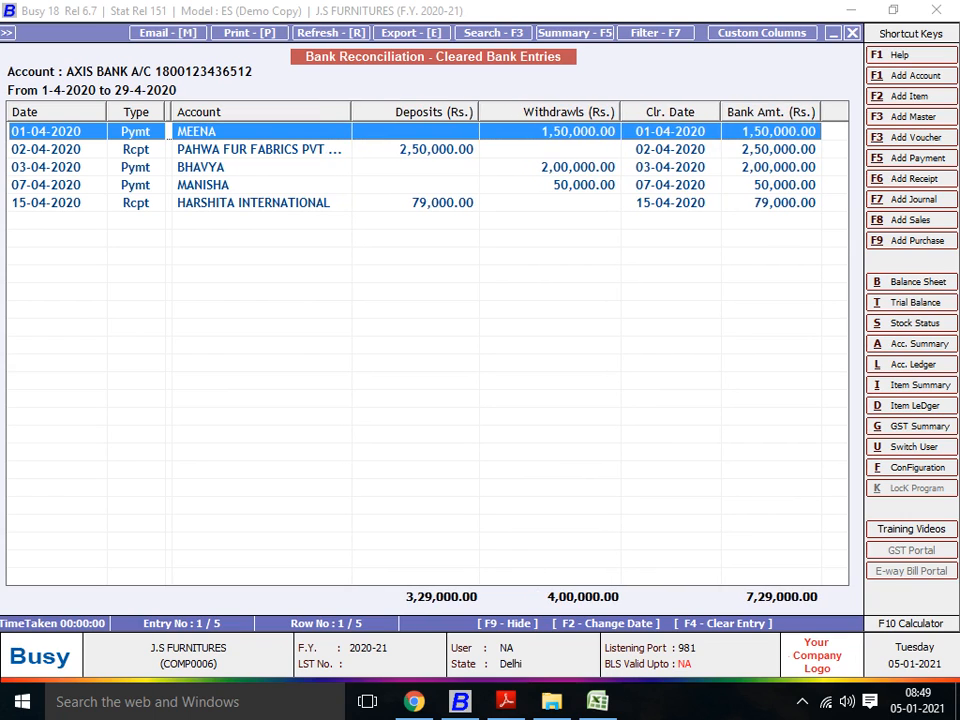
# Step: Examine the cleared Axis Bank entries with their clearing dates and amounts, and close the report
pyautogui.press('Down')
pyautogui.press('Down')
pyautogui.press('Down')
pyautogui.press('Down')
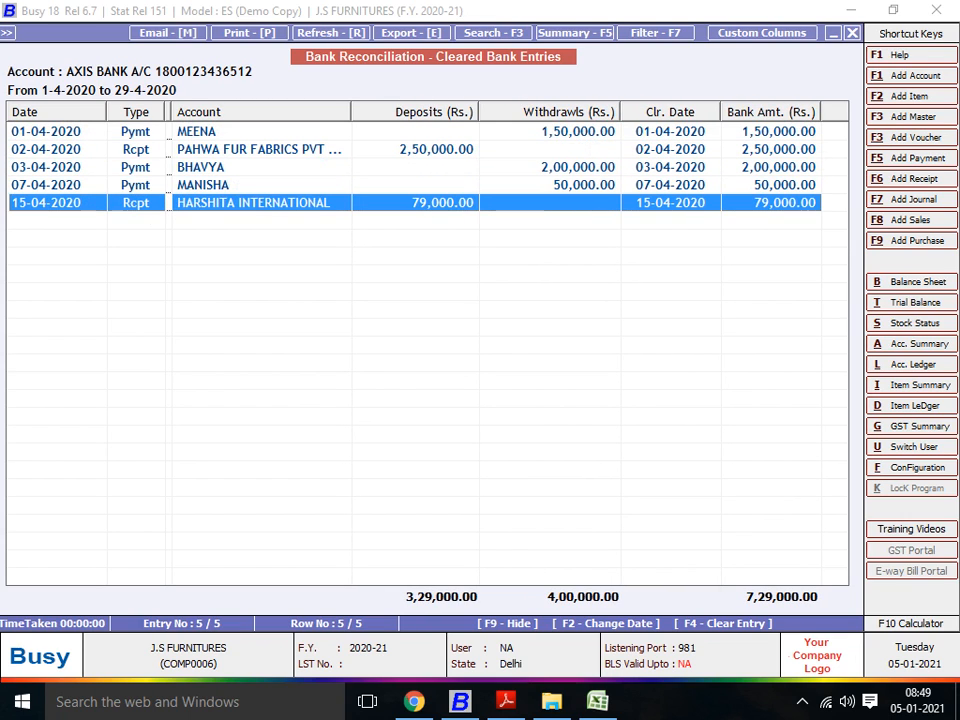
pyautogui.press('Up')
pyautogui.press('Up')
pyautogui.press('Up')
pyautogui.press('Up')
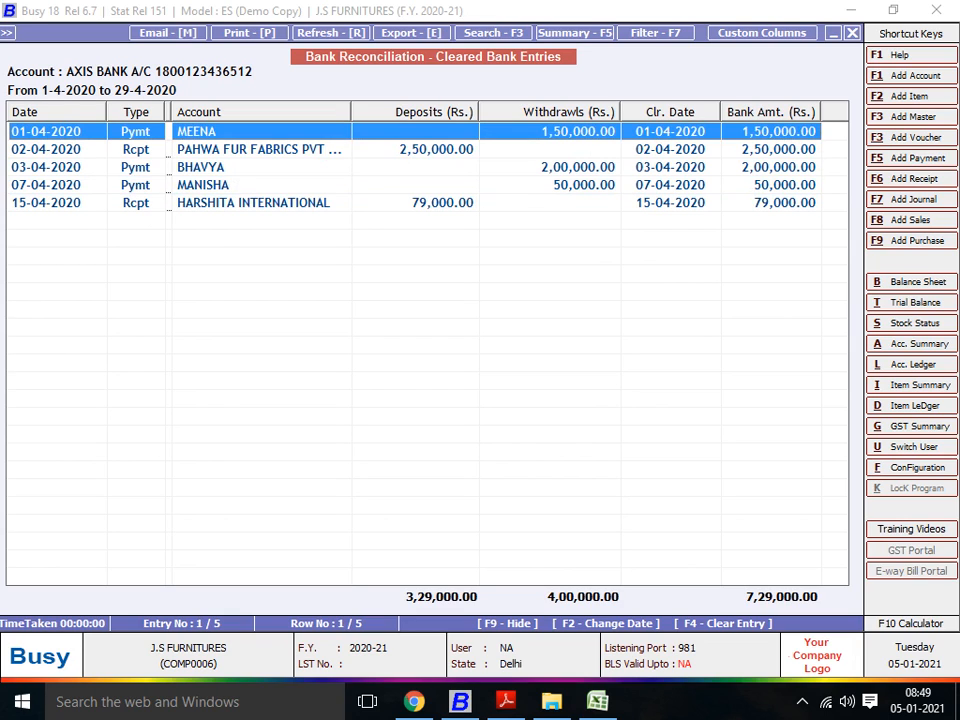
pyautogui.press('Down')
pyautogui.press('Down')
pyautogui.press('Down')
pyautogui.press('Down')
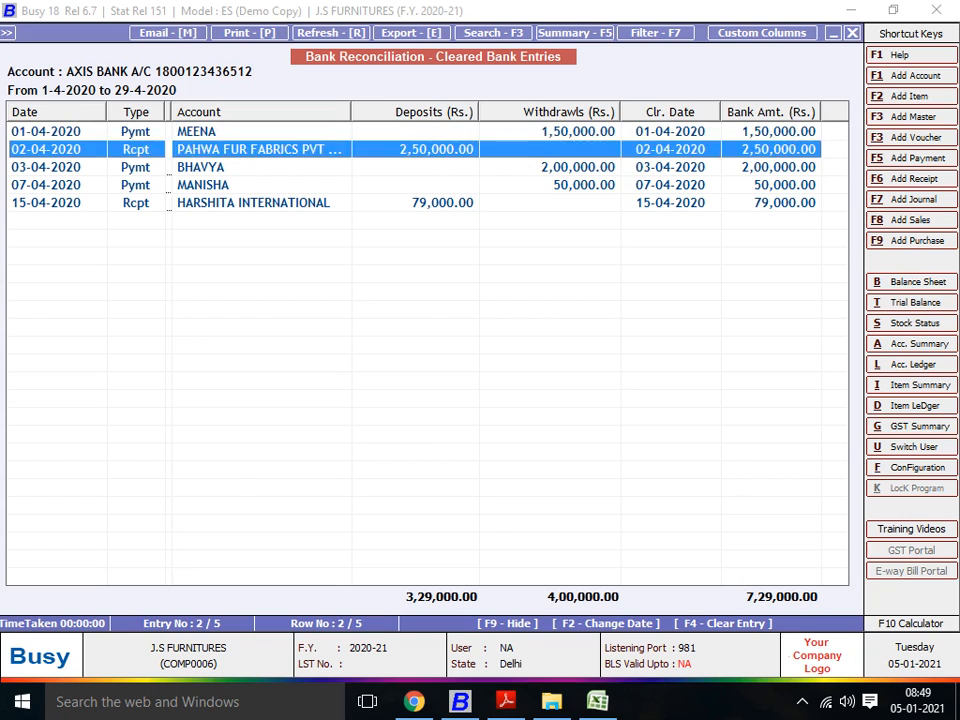
pyautogui.press('Up')
pyautogui.press('Up')
pyautogui.press('Up')
pyautogui.press('Up')
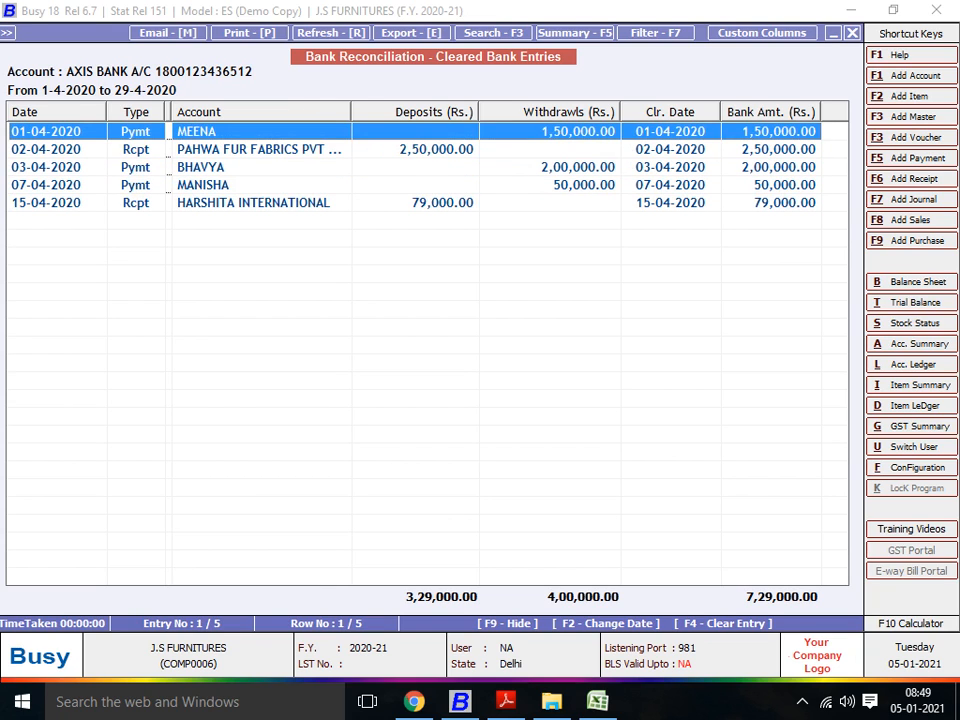
pyautogui.press('Escape')
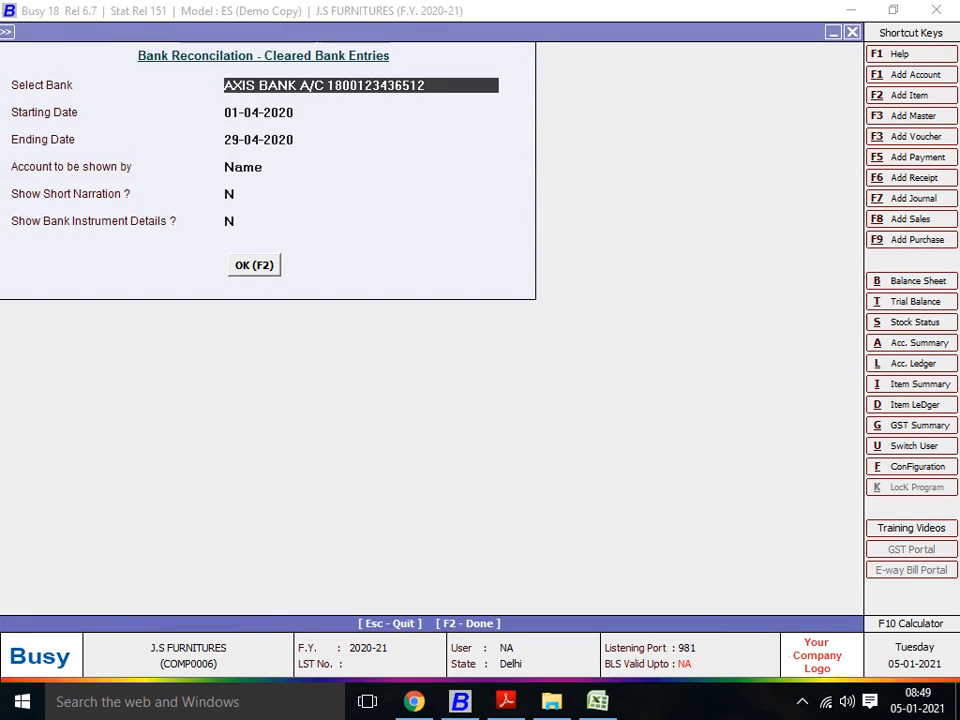
pyautogui.press('Escape')
# Step: Open the bank reconciliation statement for Axis Bank from 01-04-2020 to 29-04-2020
pyautogui.press('Down')
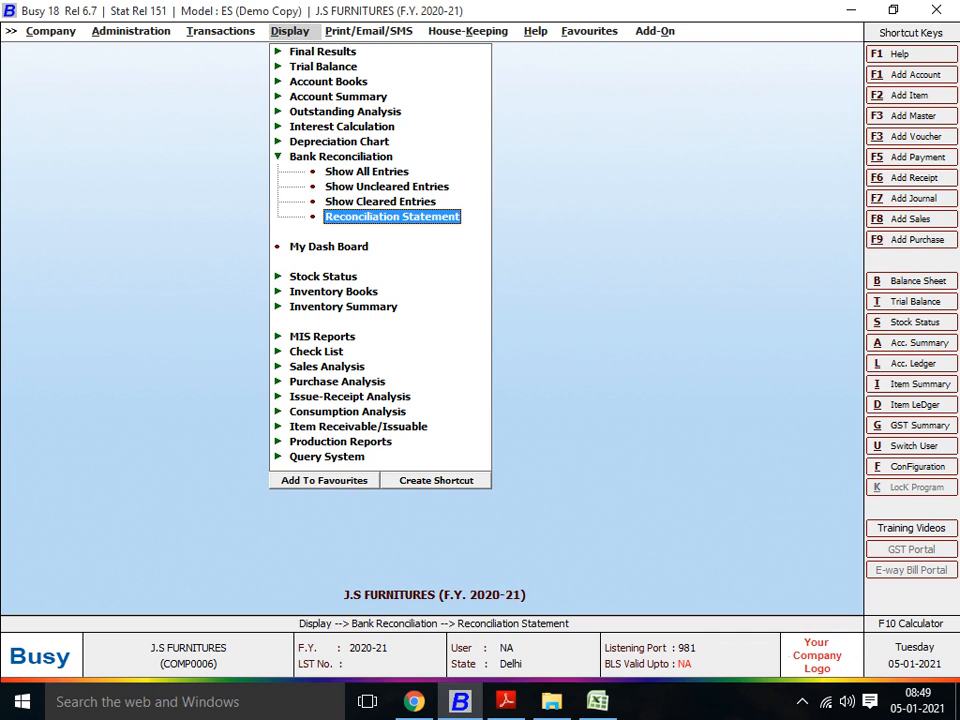
pyautogui.press('Return')
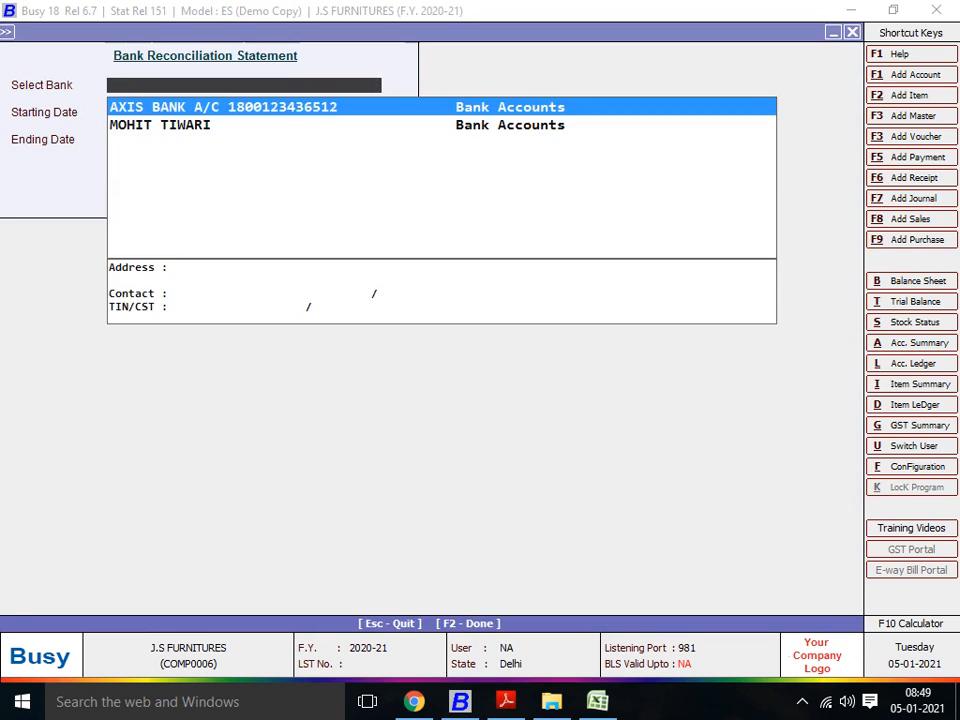
pyautogui.press('Return')
pyautogui.press('Return')
pyautogui.press('F2')
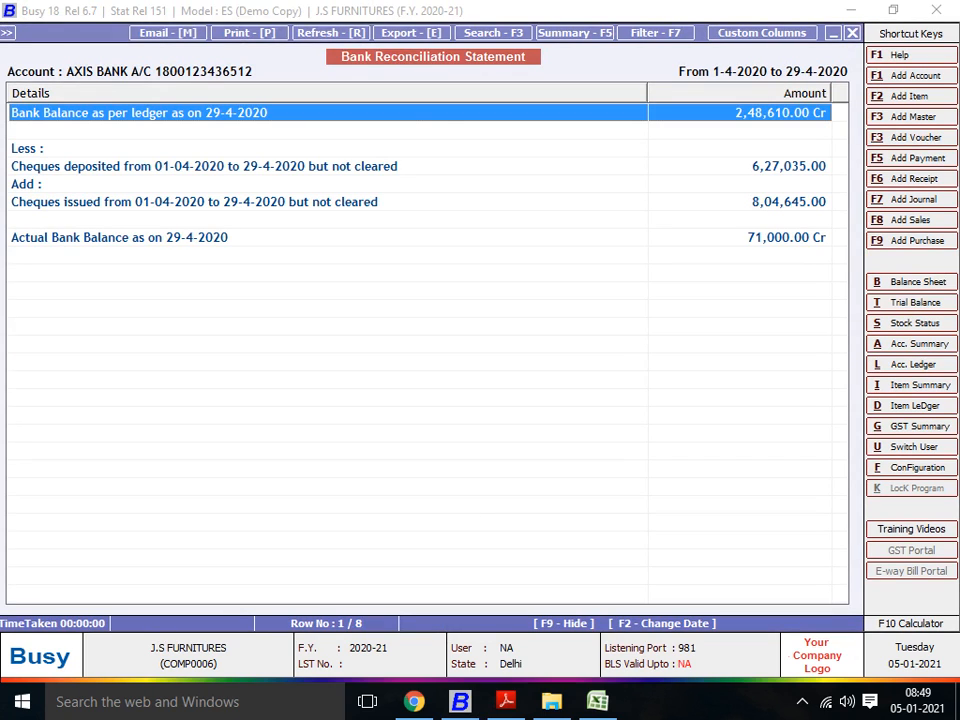
# Step: Examine the statement's ledger balance, uncleared deposited and issued cheques, and actual bank balance as on 29-4-2020
pyautogui.press('Down')
pyautogui.press('Up')
pyautogui.press('Down')
pyautogui.press('Down')
pyautogui.press('Down')
pyautogui.press('Down')
pyautogui.press('Down')
pyautogui.press('Down')
pyautogui.press('Down')
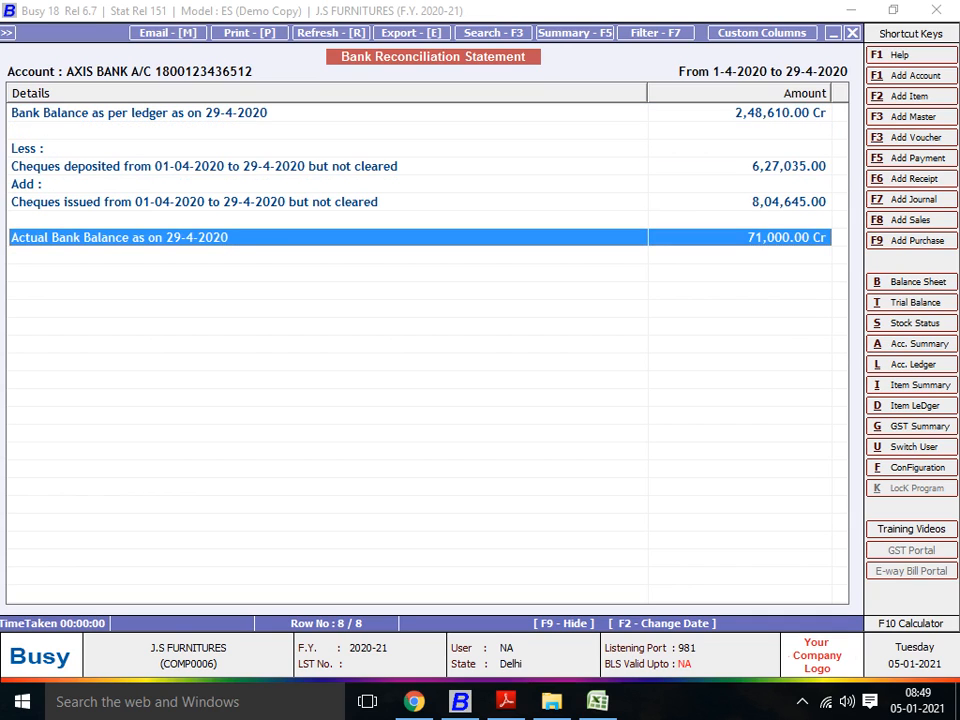
pyautogui.press('Up')
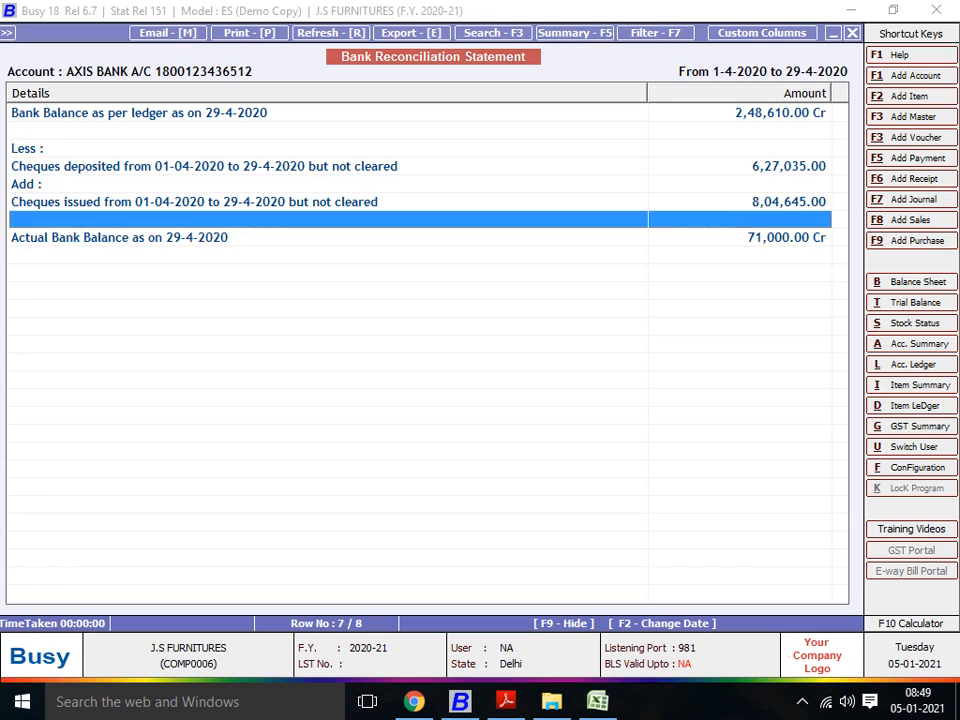
pyautogui.press('Down')
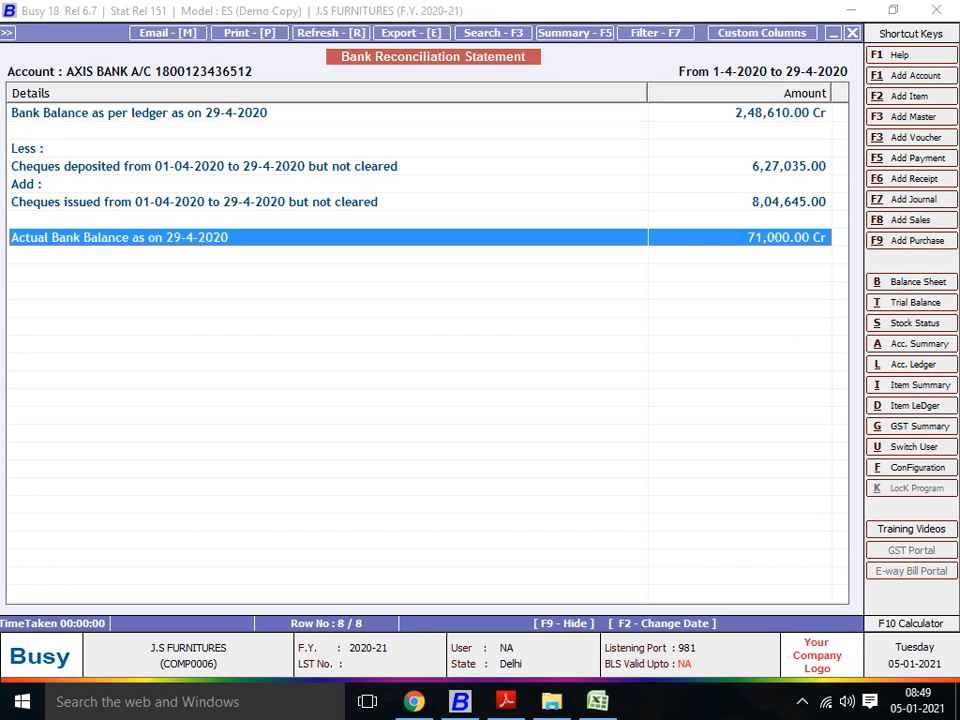
pyautogui.press('Up')
pyautogui.press('Up')
pyautogui.press('Up')
pyautogui.press('Up')
pyautogui.press('Up')
pyautogui.press('Up')
pyautogui.press('Up')
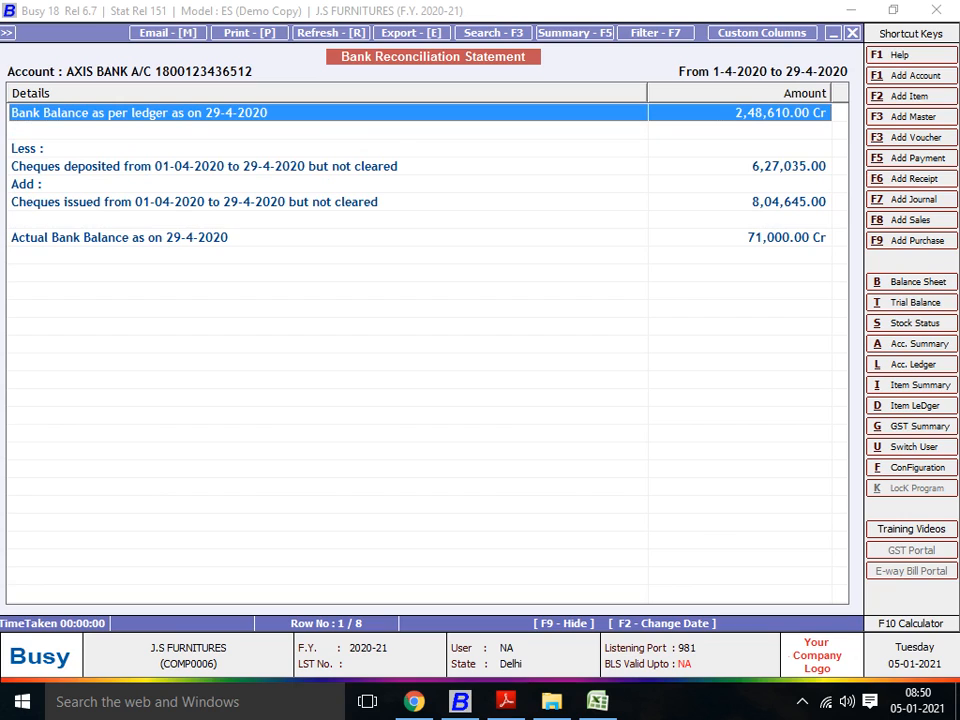
# Step: Compare the reconciliation statement's ledger balance with its uncleared cheque deductions and additions and the actual bank balance, and close the report
pyautogui.press('Down')
pyautogui.press('Down')
pyautogui.press('Down')
pyautogui.press('Down')
pyautogui.press('Down')
pyautogui.press('Down')
pyautogui.press('Down')
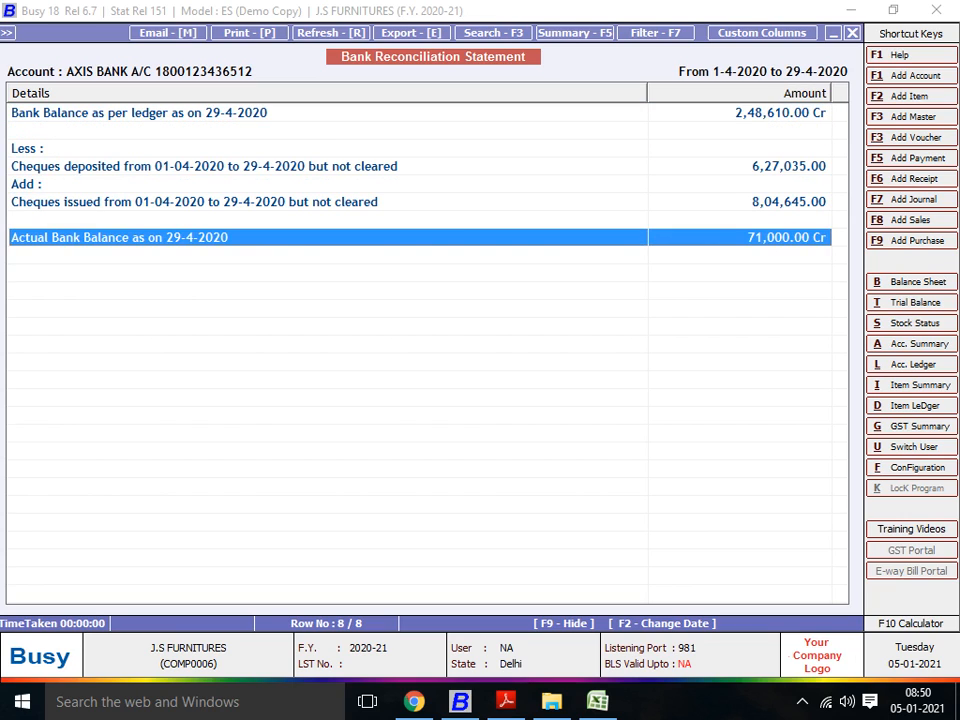
pyautogui.press('Up')
pyautogui.press('Down')
pyautogui.press('Up')
pyautogui.press('Up')
pyautogui.press('Up')
pyautogui.press('Up')
pyautogui.press('Up')
pyautogui.press('Up')
pyautogui.press('Up')
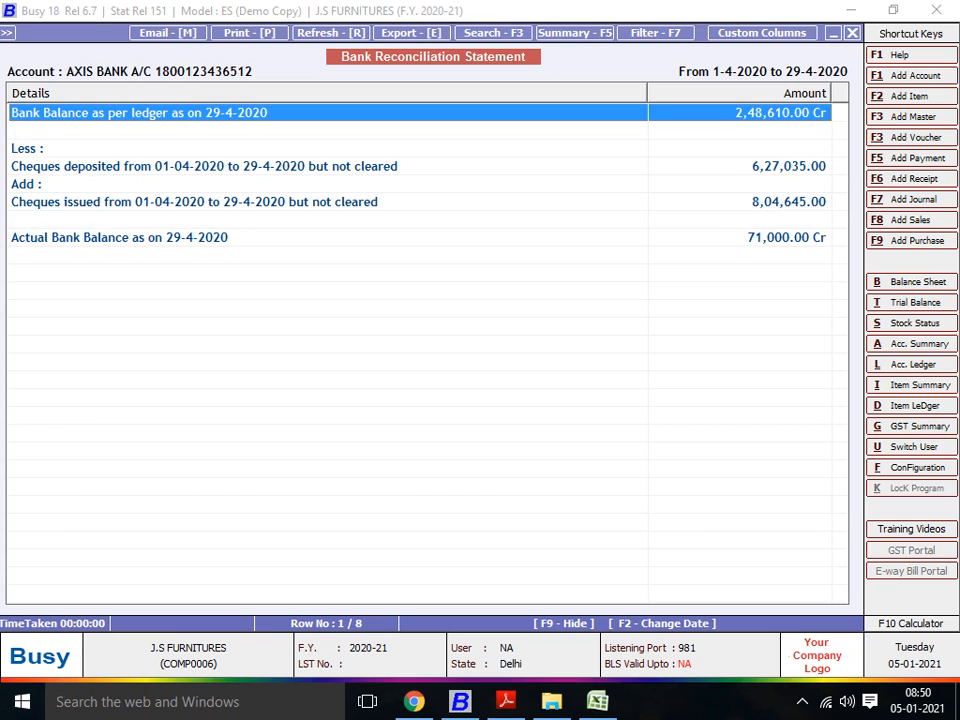
pyautogui.press('Down')
pyautogui.press('Down')
pyautogui.press('Down')
pyautogui.press('Down')
pyautogui.press('Down')
pyautogui.press('Down')
pyautogui.press('Down')
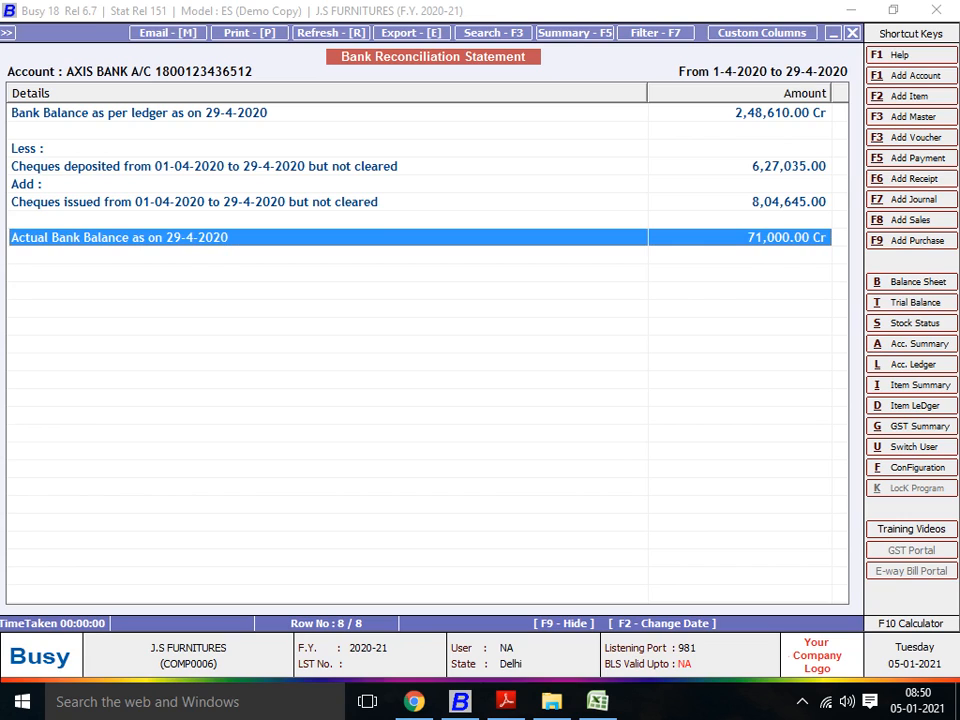
pyautogui.press('Up')
pyautogui.press('Up')
pyautogui.press('Up')
pyautogui.press('Up')
pyautogui.press('Up')
pyautogui.press('Up')
pyautogui.press('Up')
pyautogui.press('Down')
pyautogui.press('Down')
pyautogui.press('Down')
pyautogui.press('Down')
pyautogui.press('Down')
pyautogui.press('Down')
pyautogui.press('Down')
pyautogui.press('Up')
pyautogui.press('Up')
pyautogui.press('Up')
pyautogui.press('Up')
pyautogui.press('Up')
pyautogui.press('Up')
pyautogui.press('Up')
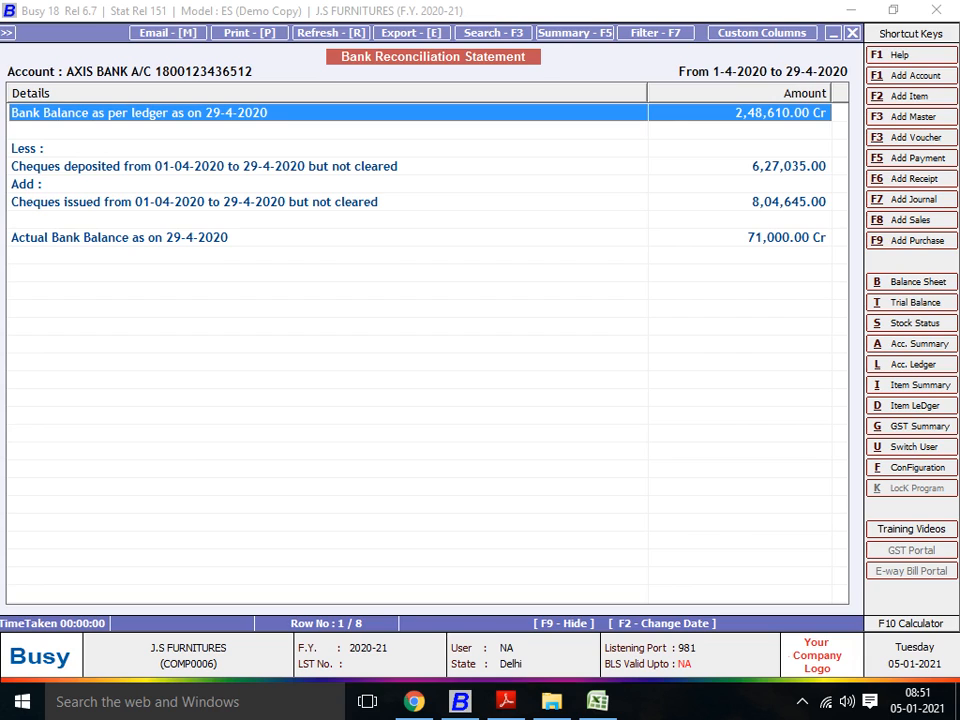
pyautogui.press('Down')
pyautogui.press('Down')
pyautogui.press('Down')
pyautogui.press('Down')
pyautogui.press('Down')
pyautogui.press('Down')
pyautogui.press('Down')
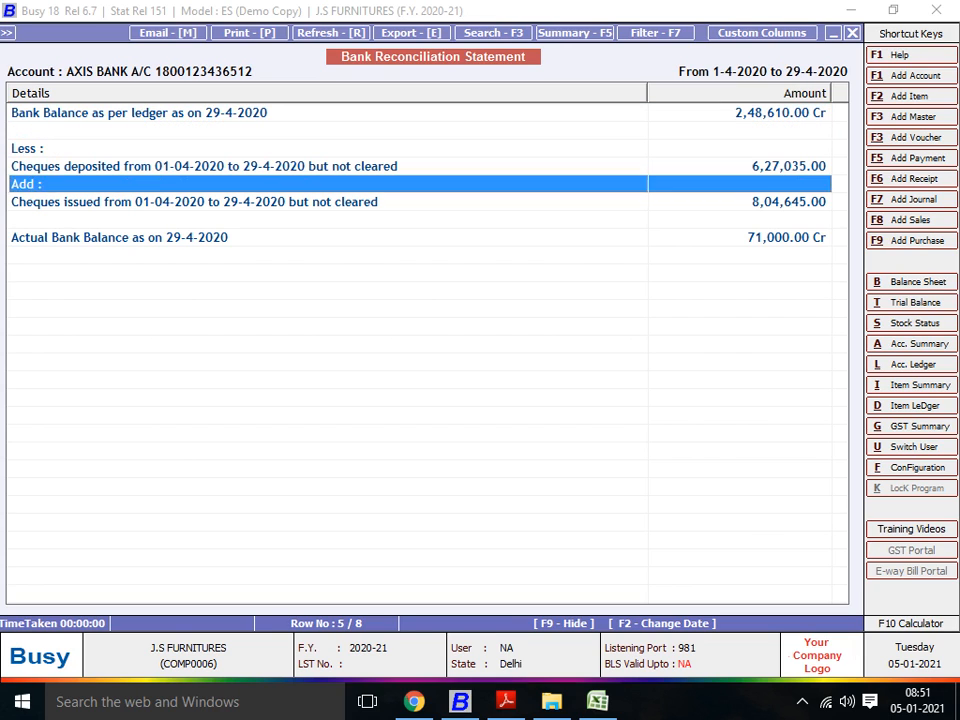
pyautogui.press('Up')
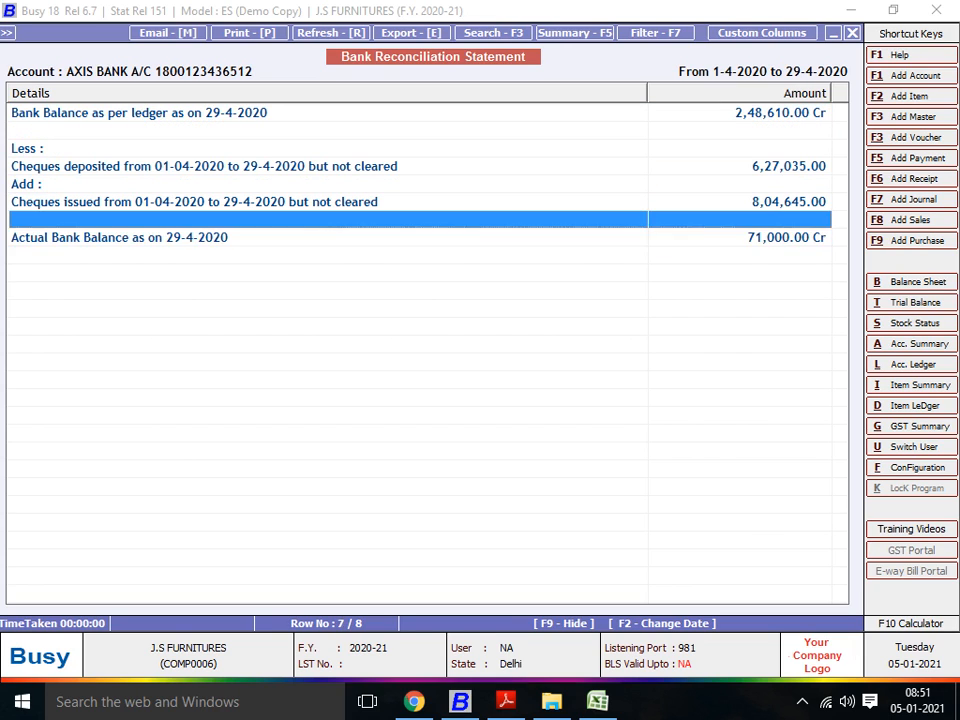
pyautogui.press('Up')
pyautogui.press('Down')
pyautogui.press('Down')
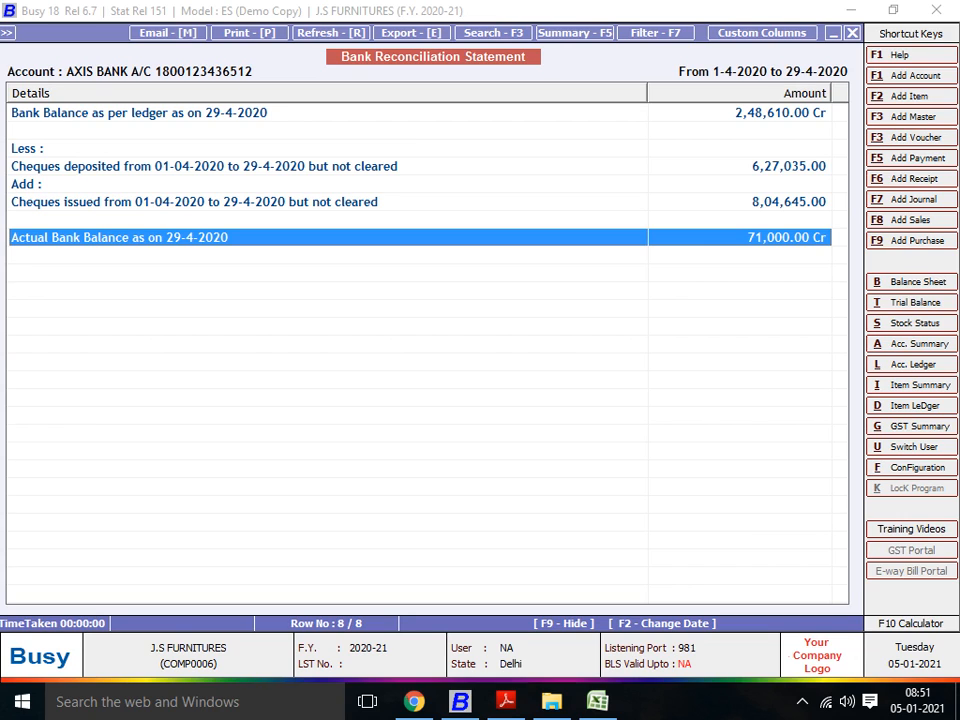
pyautogui.press('Up')
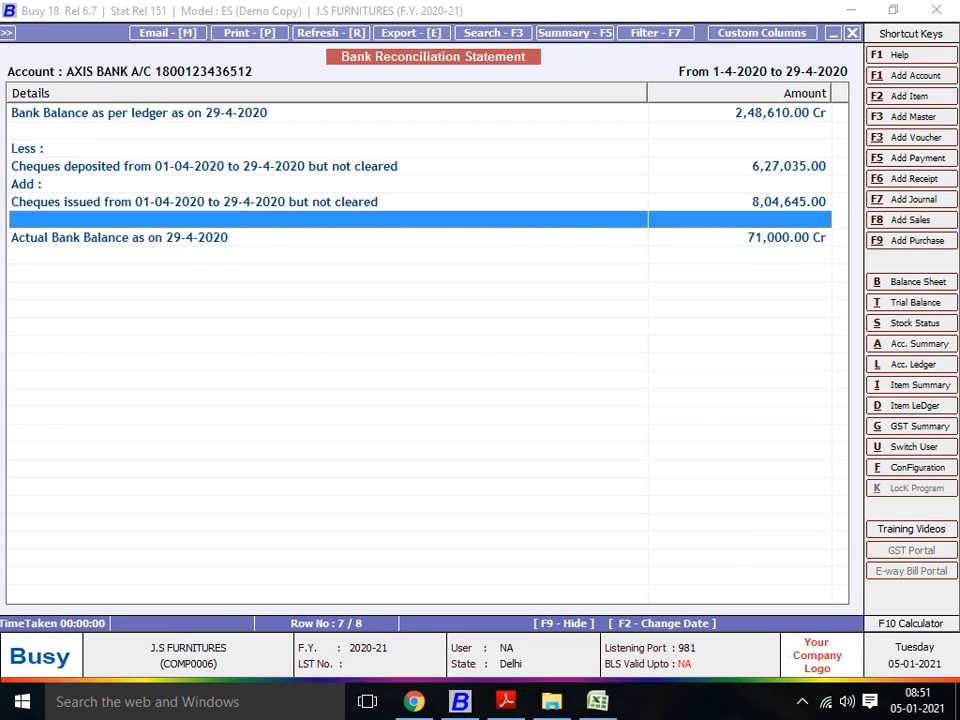
pyautogui.press('Home')
pyautogui.press('Down')
pyautogui.press('Down')
pyautogui.press('Down')
pyautogui.press('Down')
pyautogui.press('Down')
pyautogui.press('Down')
pyautogui.press('Down')
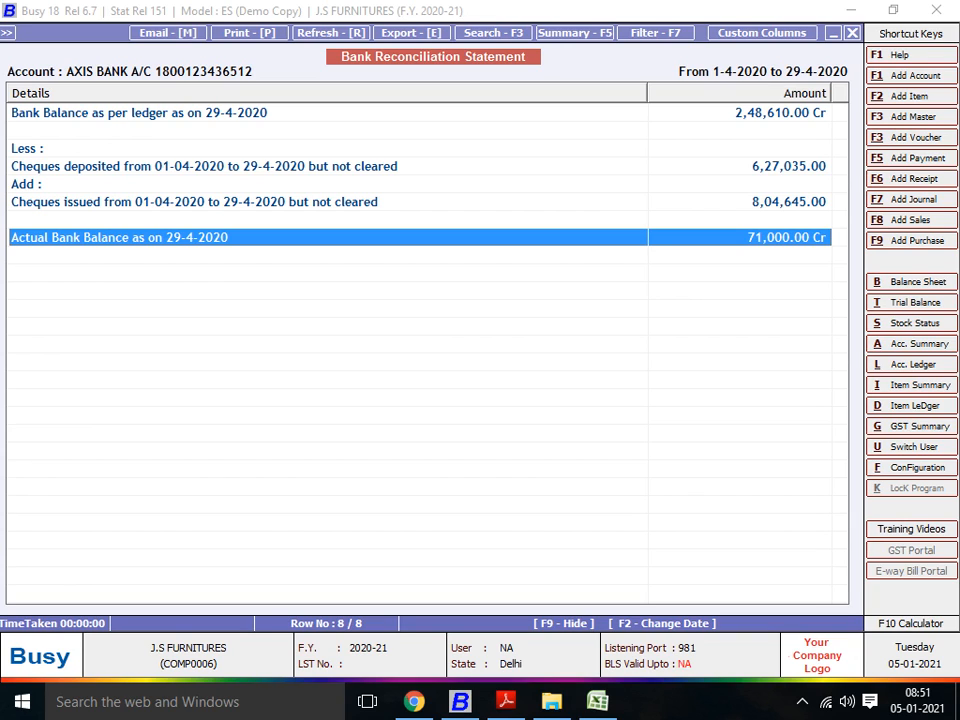
pyautogui.press('Up')
pyautogui.press('Up')
pyautogui.press('Up')
pyautogui.press('Up')
pyautogui.press('Up')
pyautogui.press('Up')
pyautogui.press('Up')
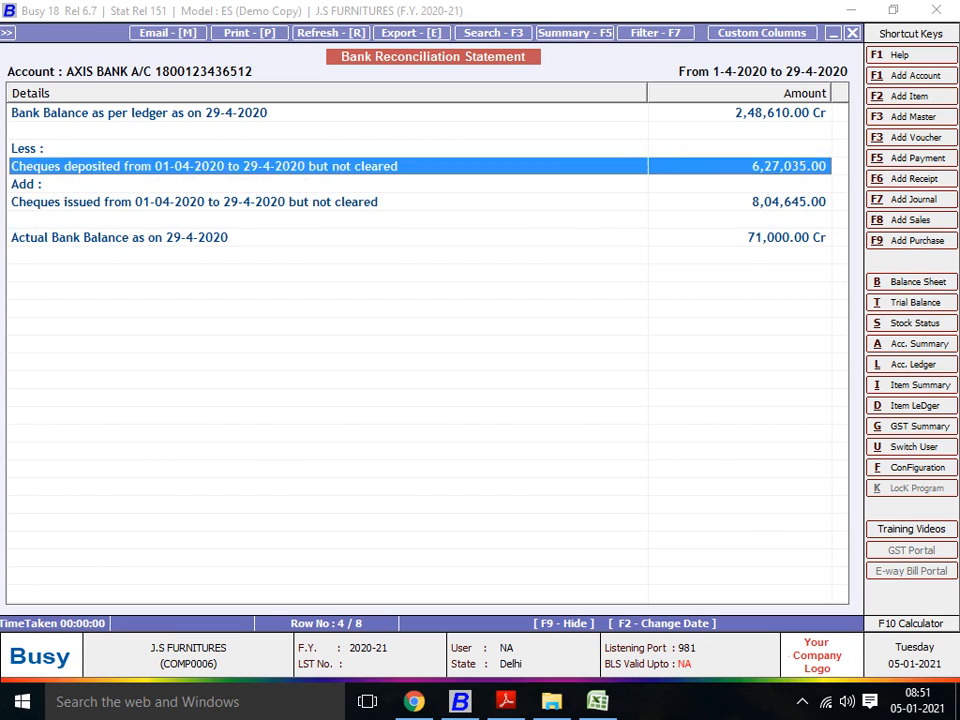
pyautogui.press('Down')
pyautogui.press('Down')
pyautogui.press('Down')
pyautogui.press('Down')
pyautogui.press('Down')
pyautogui.press('Down')
pyautogui.press('Down')
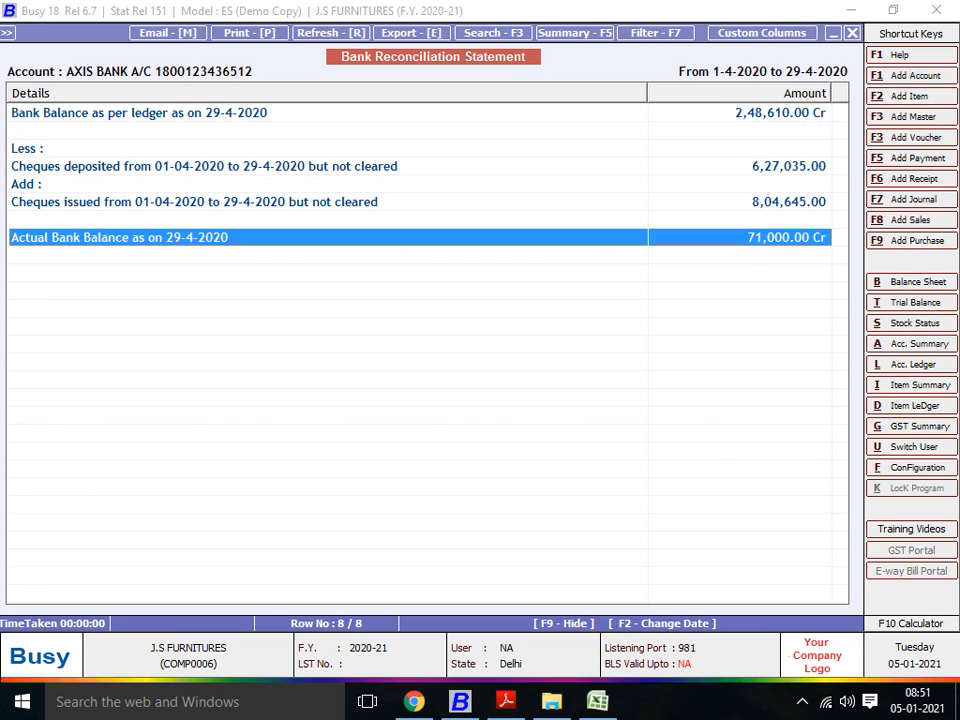
pyautogui.press('Up')
pyautogui.press('Up')
pyautogui.press('Up')
pyautogui.press('Up')
pyautogui.press('Up')
pyautogui.press('Up')
pyautogui.press('Up')
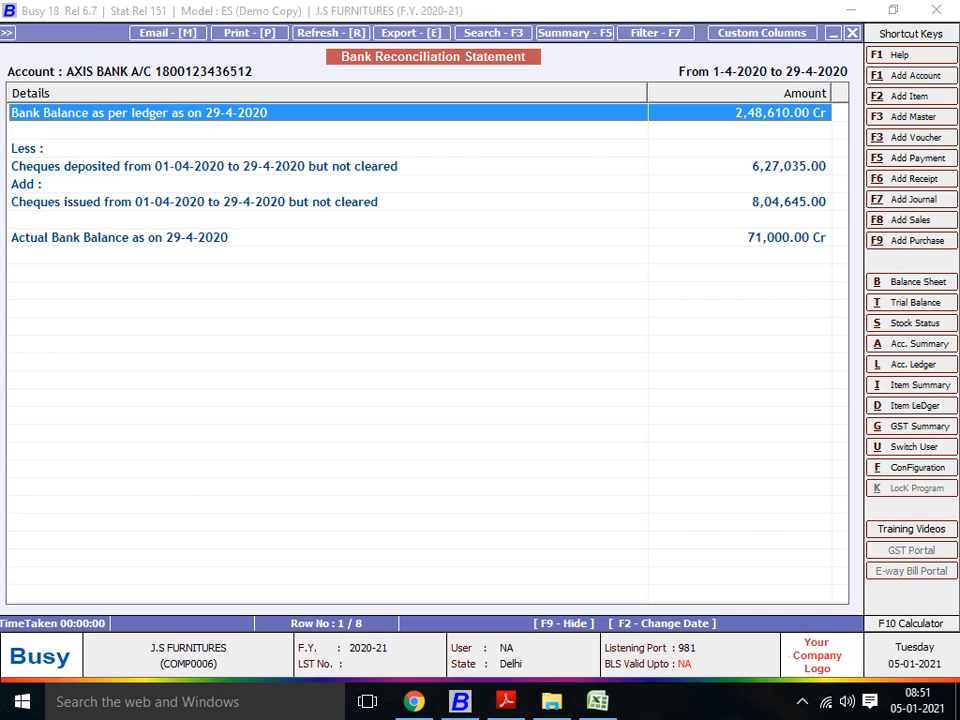
pyautogui.press('Down')
pyautogui.press('Down')
pyautogui.press('Down')
pyautogui.press('Down')
pyautogui.press('Down')
pyautogui.press('Down')
pyautogui.press('Down')
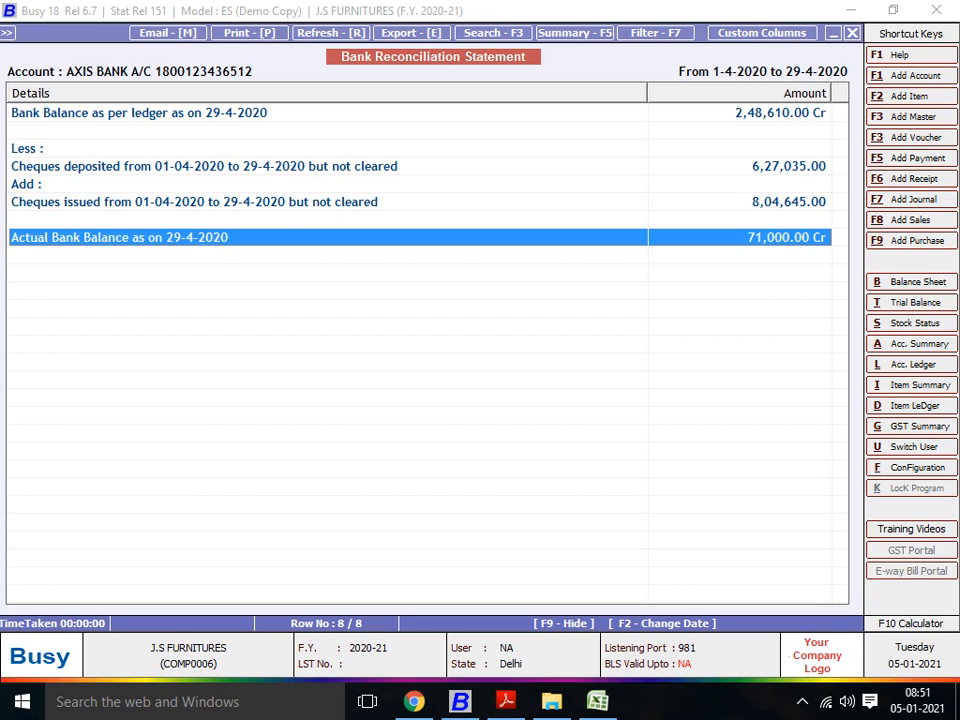
pyautogui.press('Up')
pyautogui.press('Up')
pyautogui.press('Up')
pyautogui.press('Up')
pyautogui.press('Up')
pyautogui.press('Up')
pyautogui.press('Up')
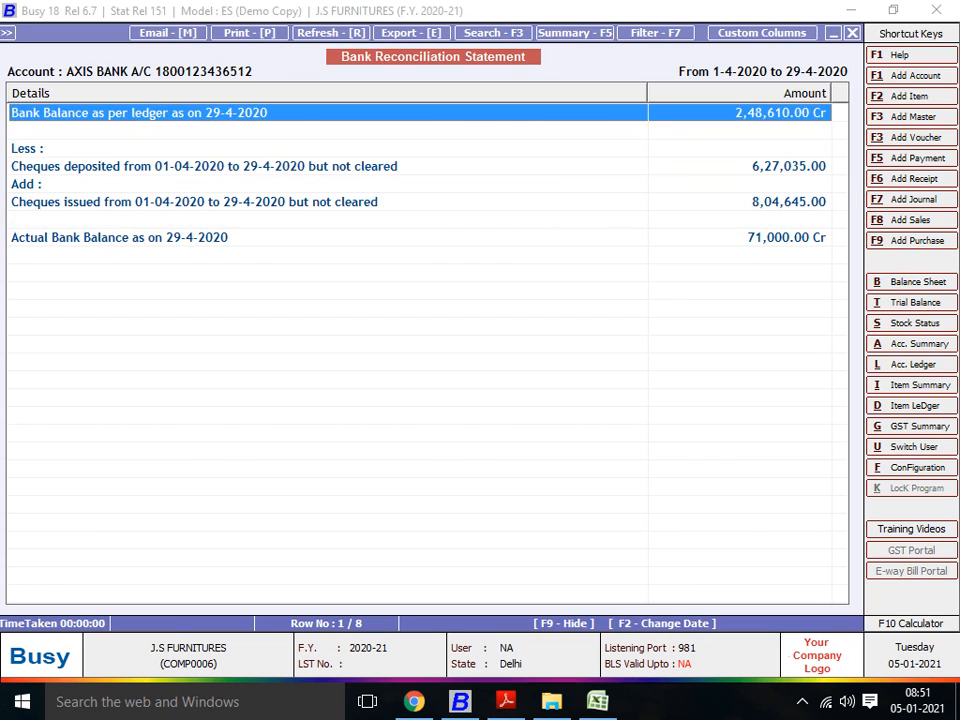
pyautogui.press('Down')
pyautogui.press('Down')
pyautogui.press('Down')
pyautogui.press('Down')
pyautogui.press('Down')
pyautogui.press('Down')
pyautogui.press('Down')
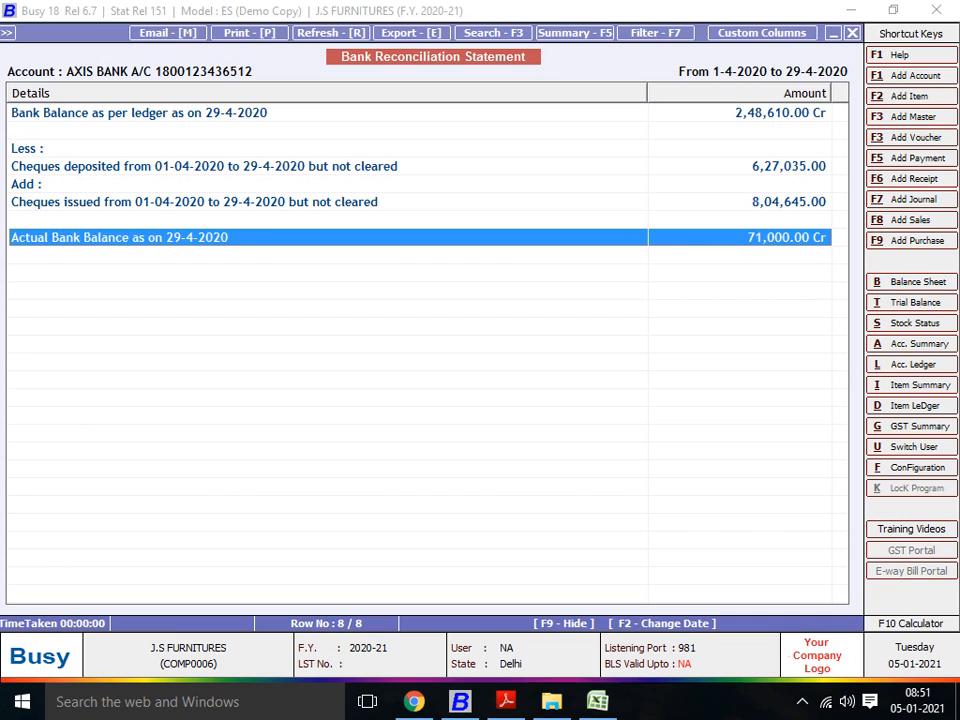
pyautogui.press('Up')
pyautogui.press('Up')
pyautogui.press('Up')
pyautogui.press('Up')
pyautogui.press('Up')
pyautogui.press('Up')
pyautogui.press('Up')
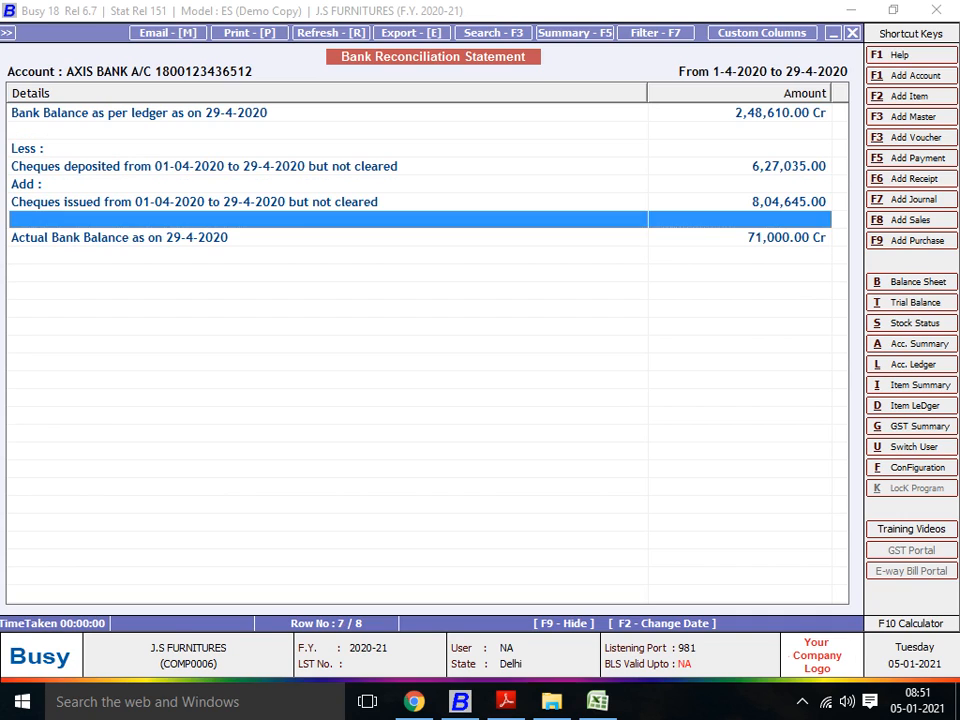
pyautogui.press('Escape')
pyautogui.press('Escape')
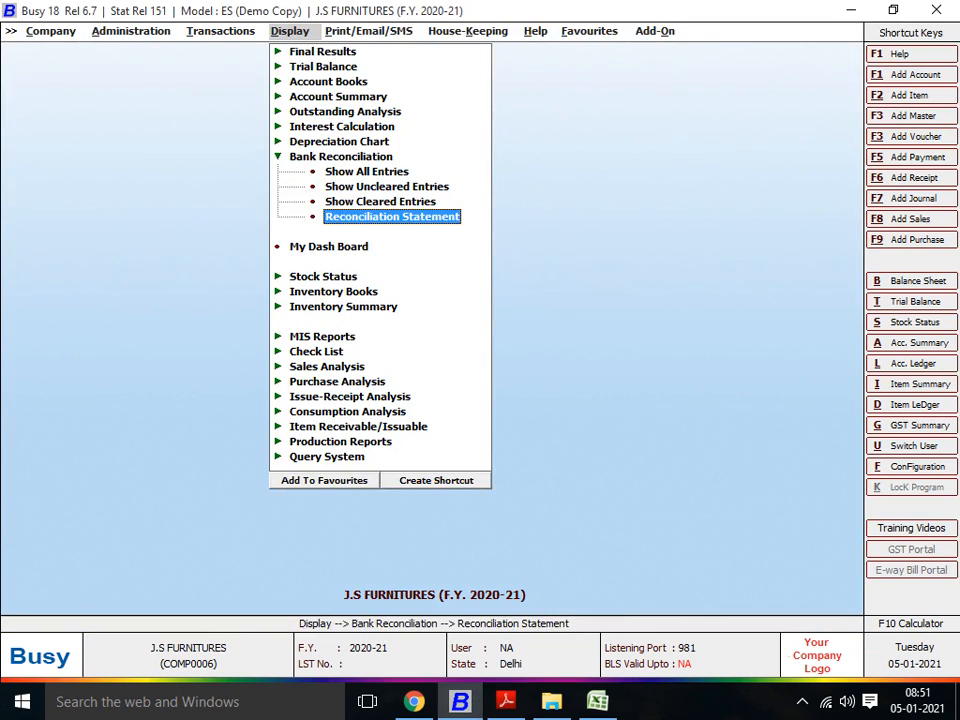
pyautogui.press('Escape')
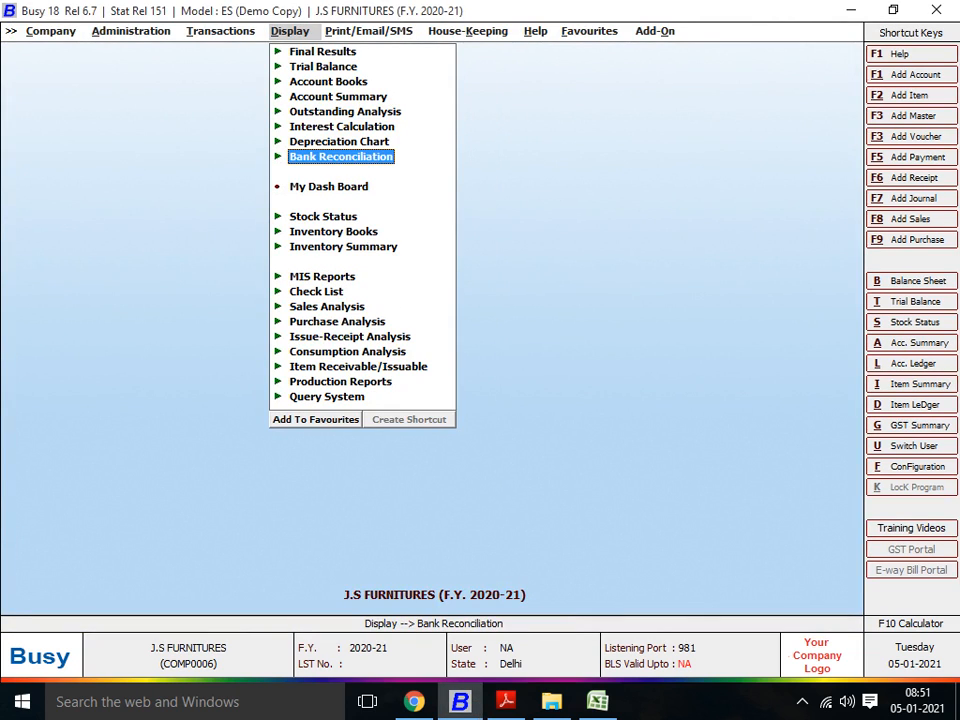
pyautogui.click(802, 702)
pyautogui.click(802, 702)
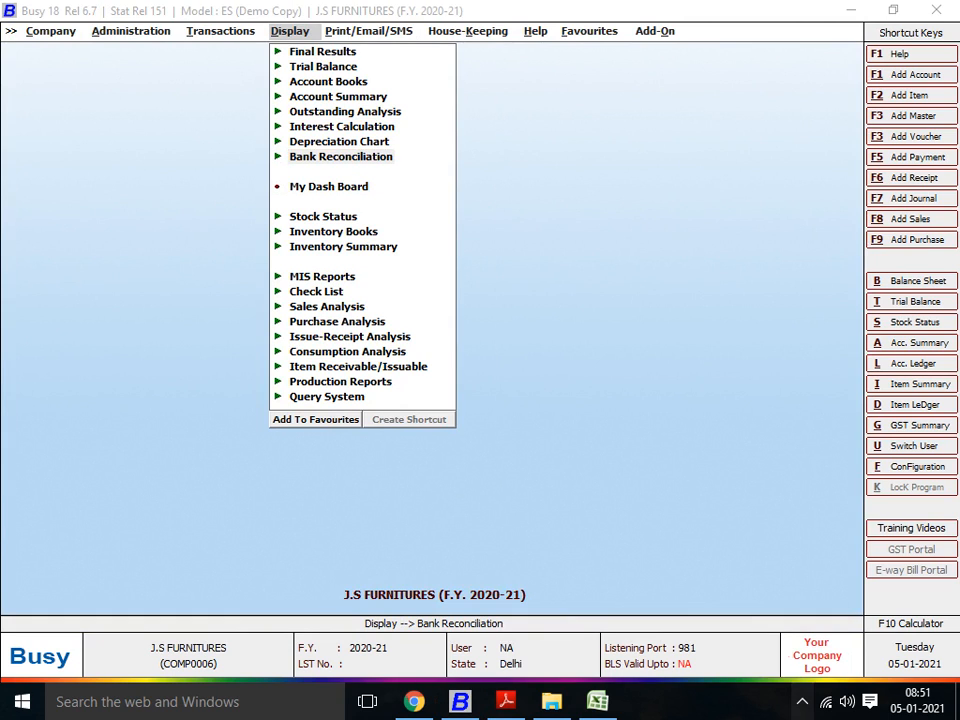
pyautogui.click(802, 702)
pyautogui.click(820, 663)
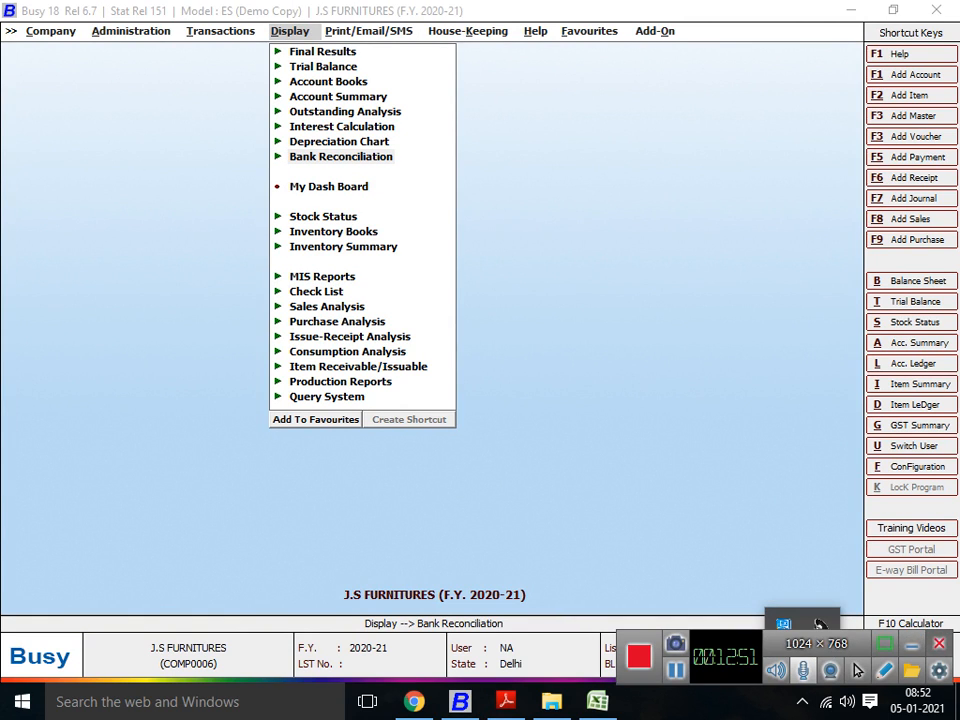